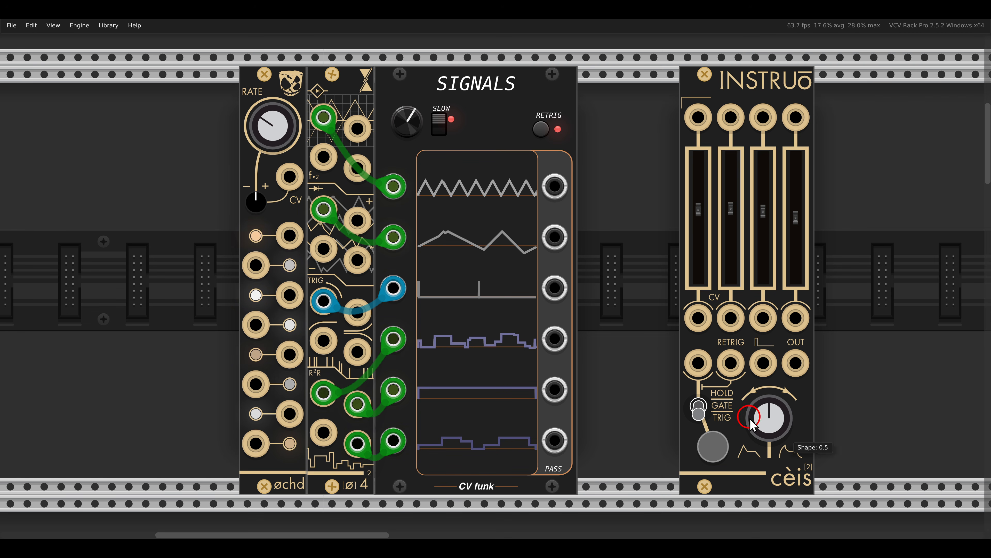
Examine the øchd expander's logic, trigger and DAC outputs and their waveforms on the Signals scope
drag(751, 452, 840, 498)
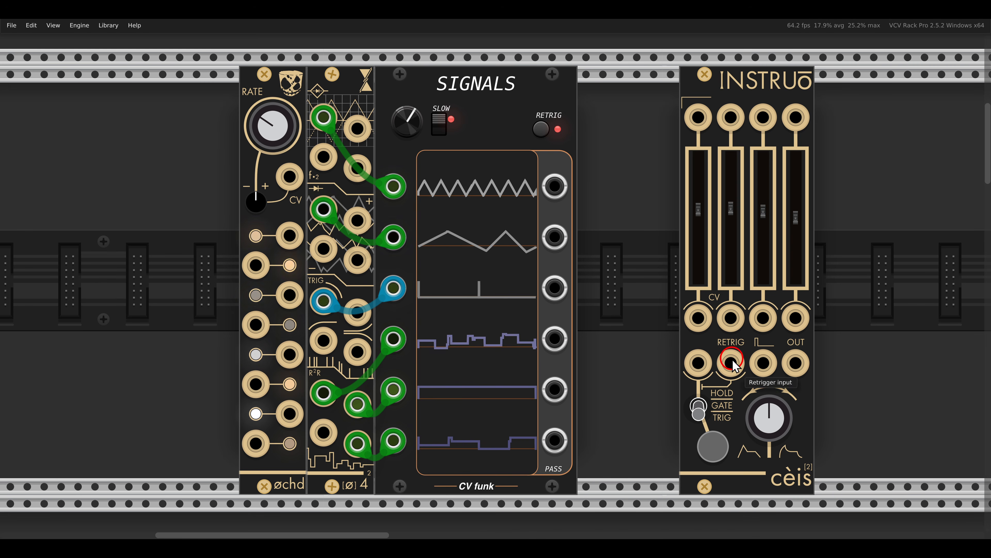
drag(380, 474, 390, 503)
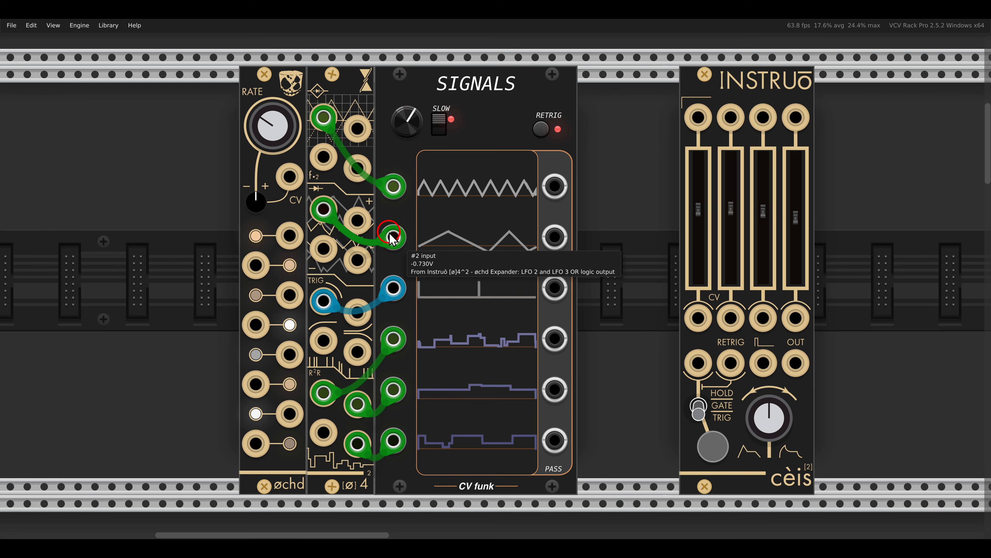
drag(291, 94, 386, 189)
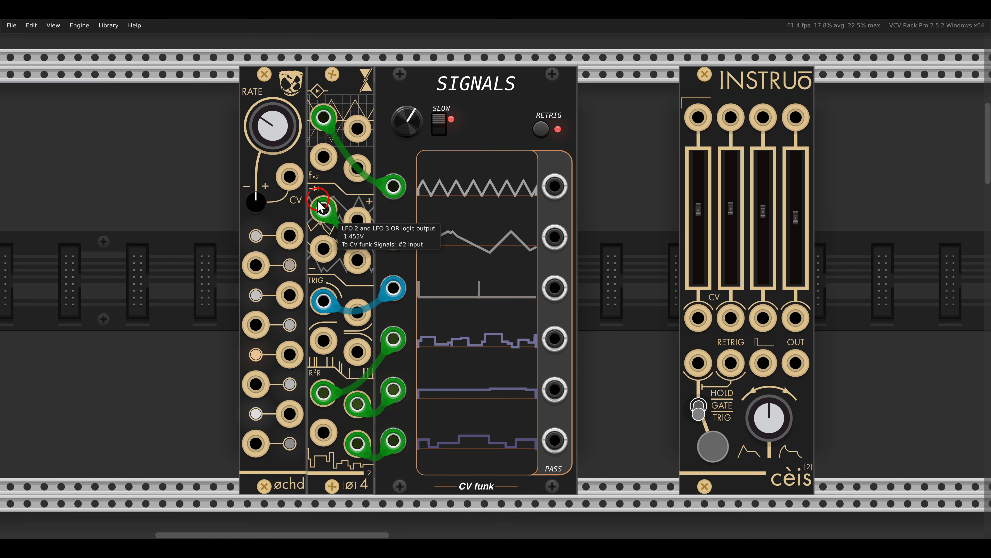
drag(297, 186, 380, 274)
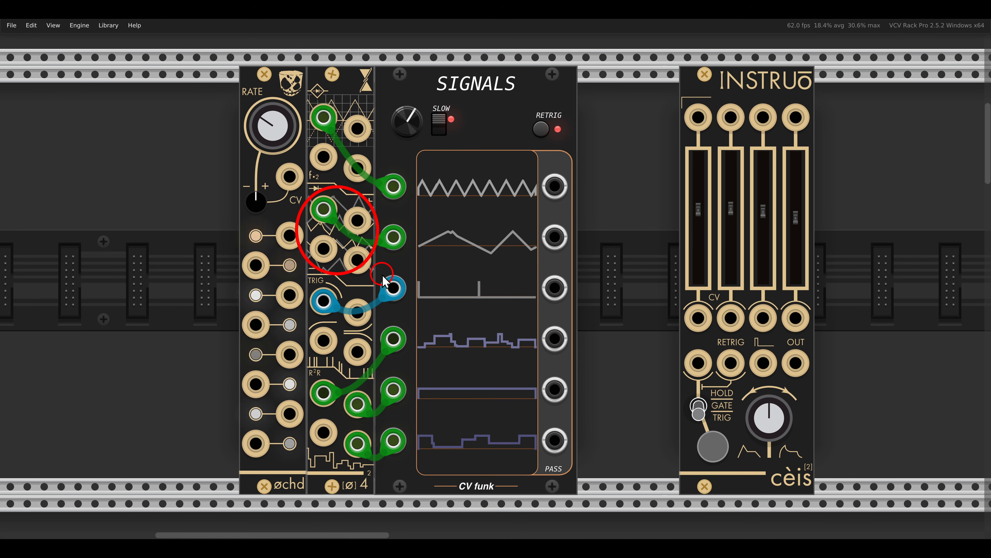
drag(286, 278, 376, 349)
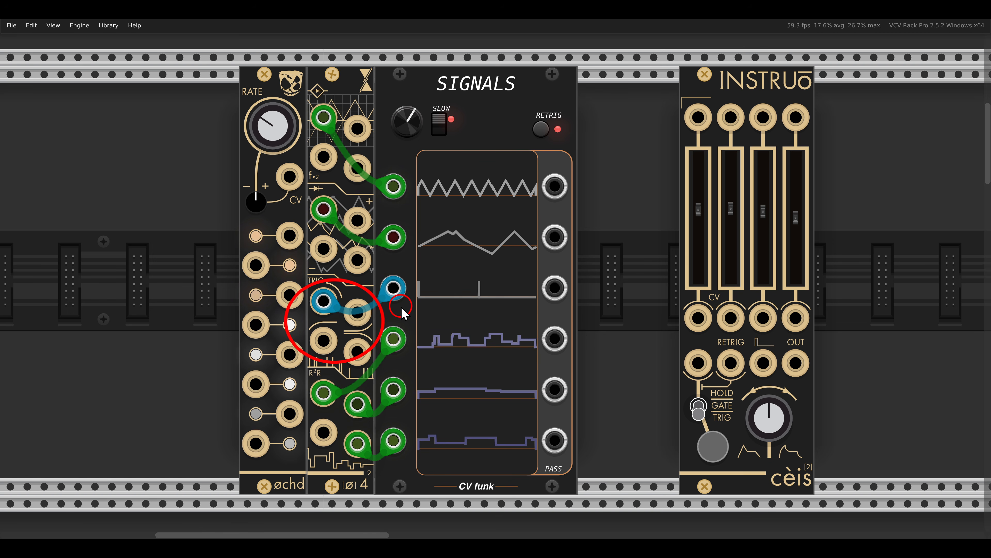
key(Escape)
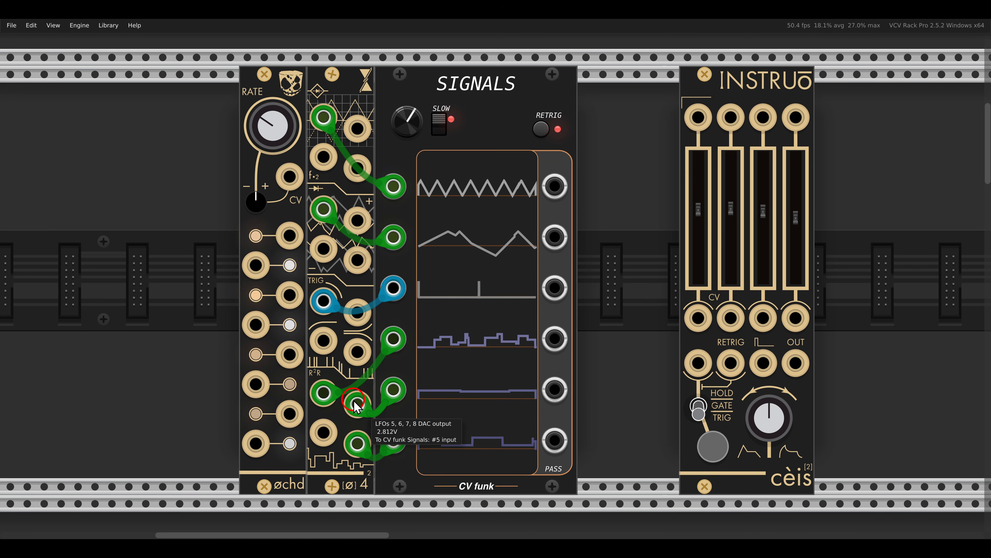
drag(390, 324, 588, 471)
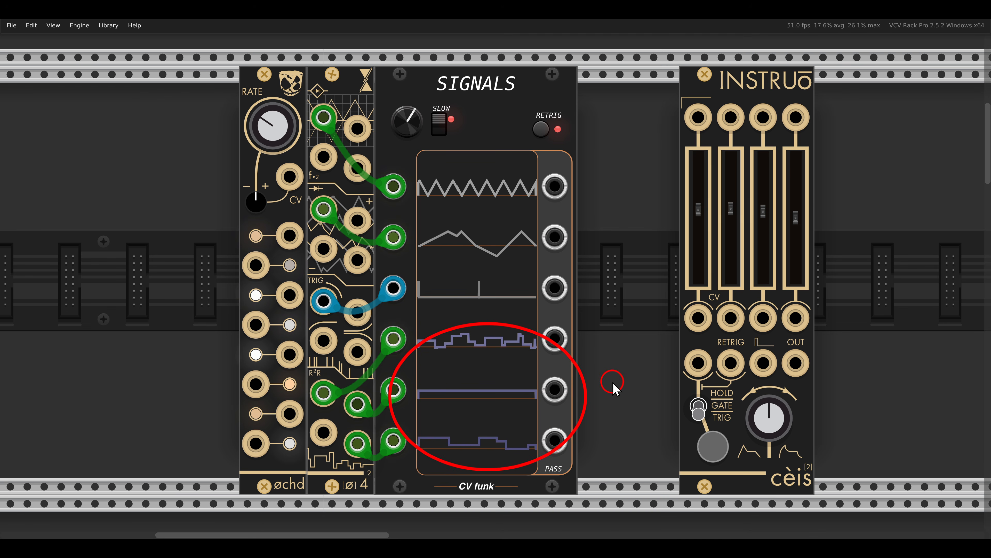
key(Escape)
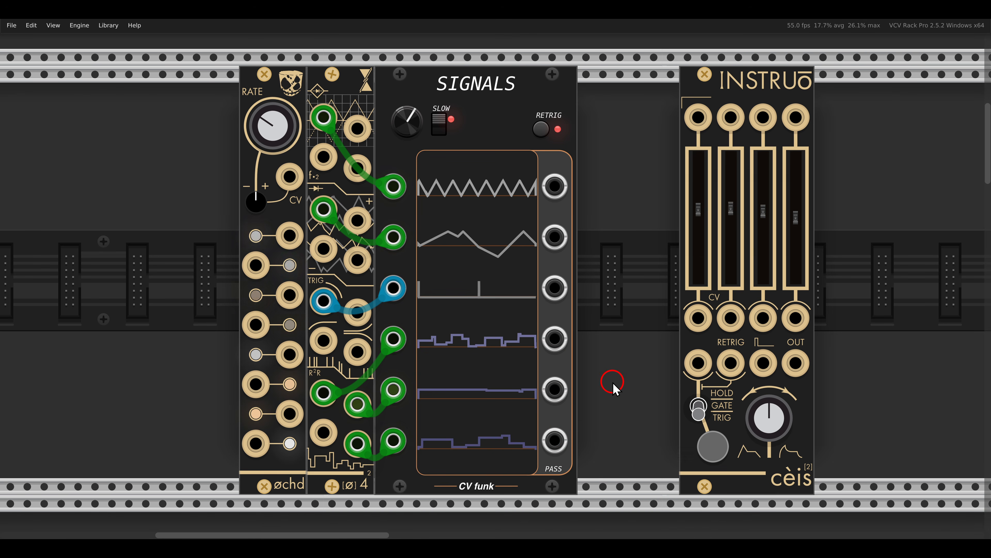
Add the expander to the øchd module that sits beside the sQuant4 quantizer
scroll(609, 382, down, 10)
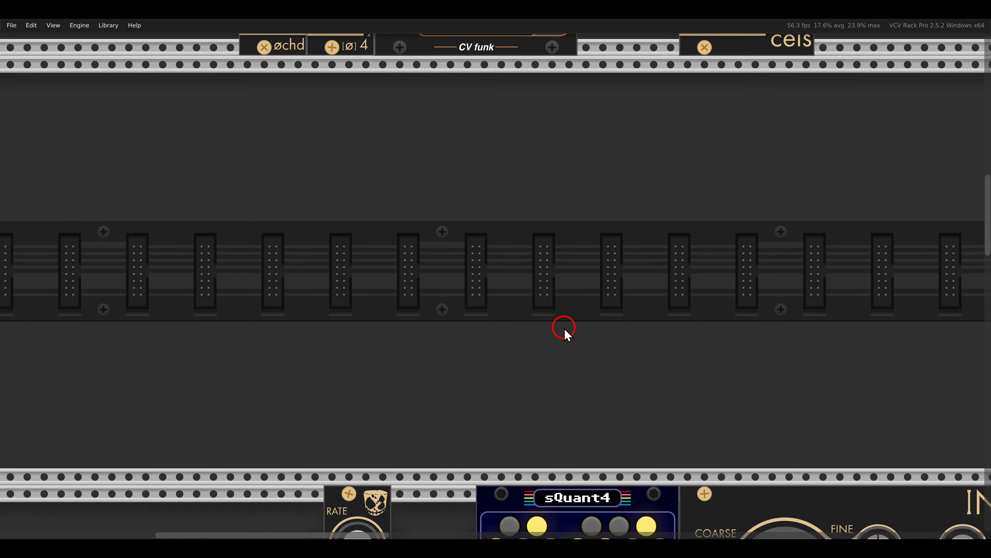
scroll(565, 332, down, 10)
scroll(452, 253, down, 3)
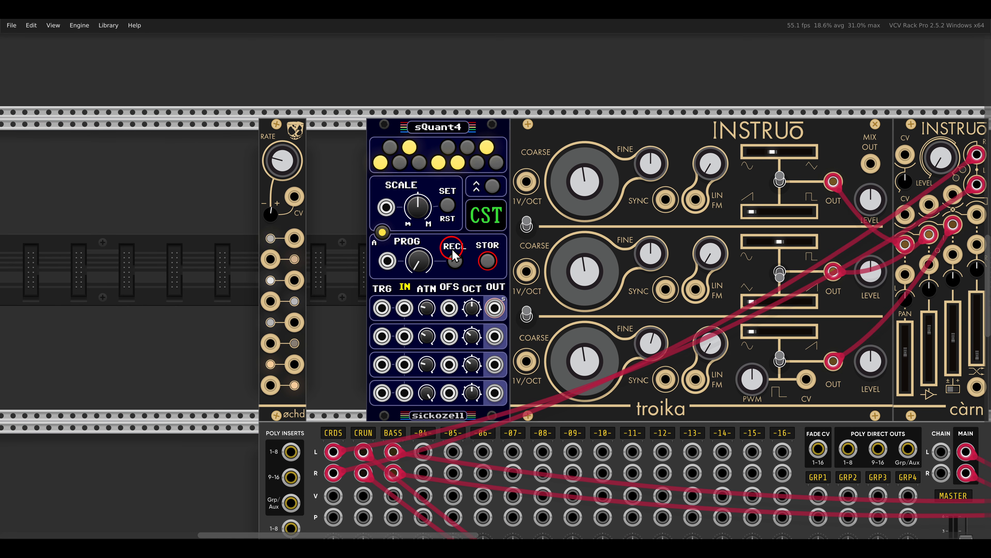
right_click(272, 132)
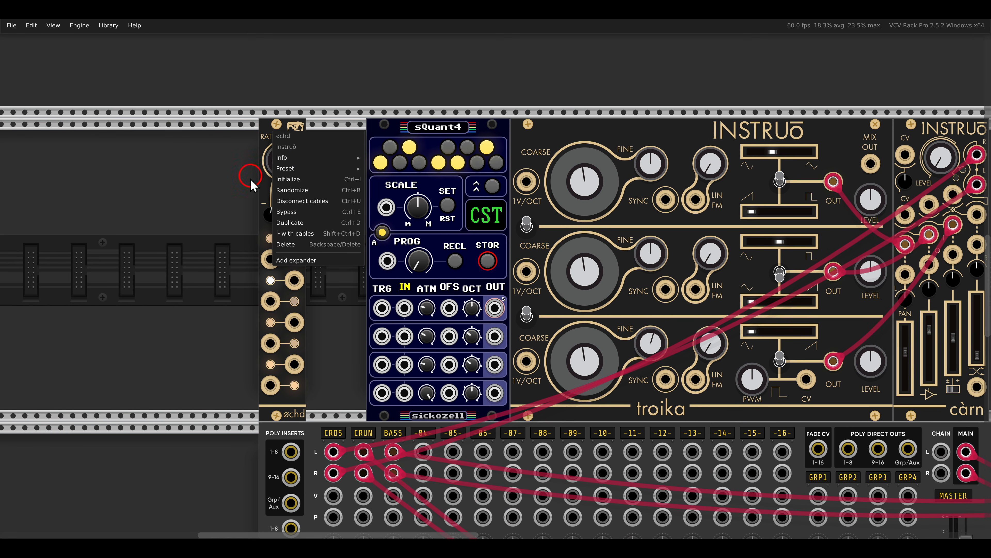
click(284, 261)
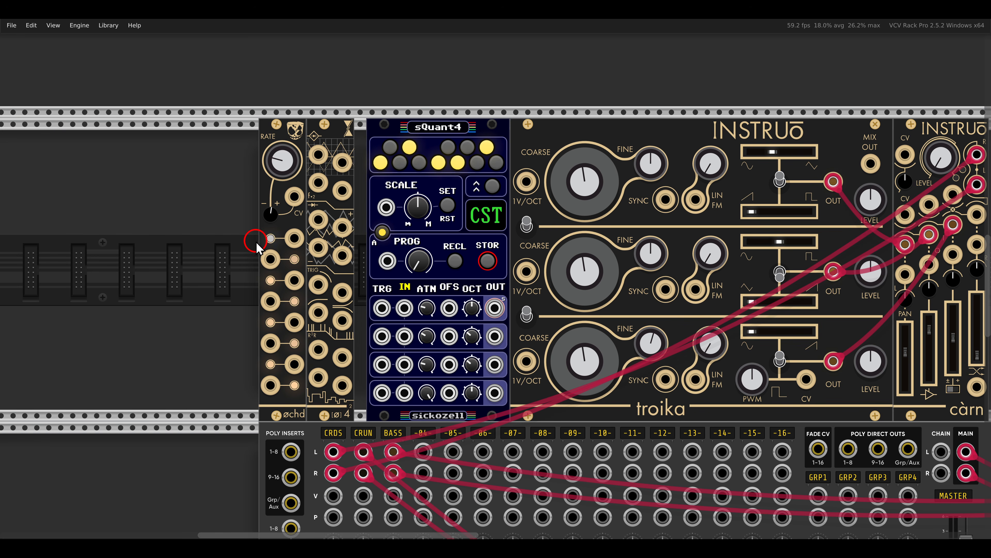
Patch the expander's LFOs 1, 2, 3, 4 DAC output and its two other lower DAC outputs into sQuant4 signal inputs 1, 2 and 3
scroll(411, 256, right, 5)
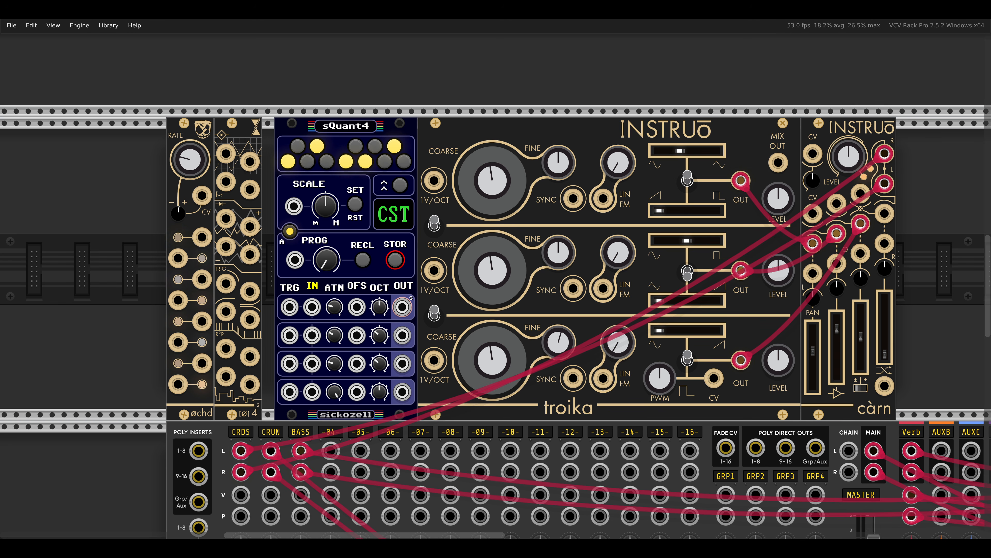
drag(231, 357, 323, 329)
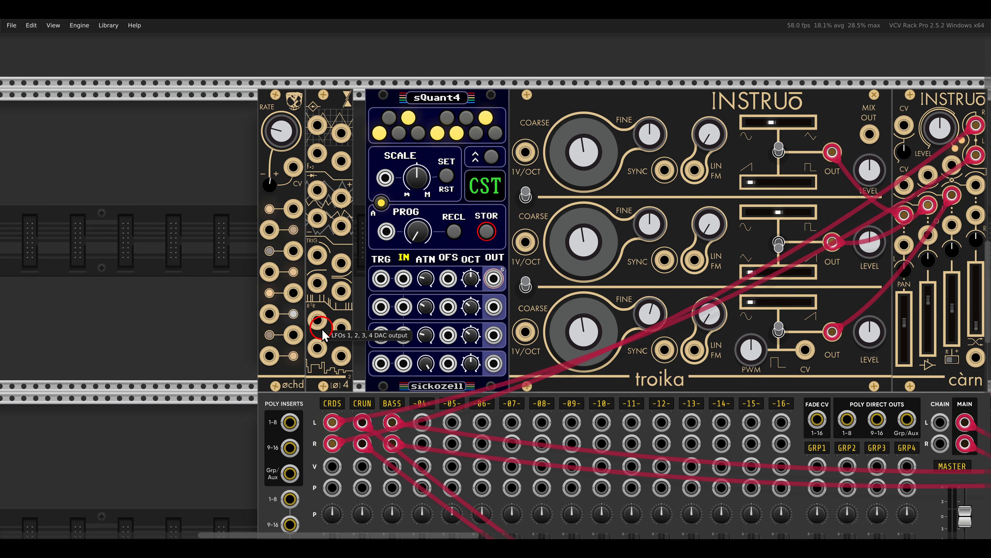
scroll(322, 328, up, 2)
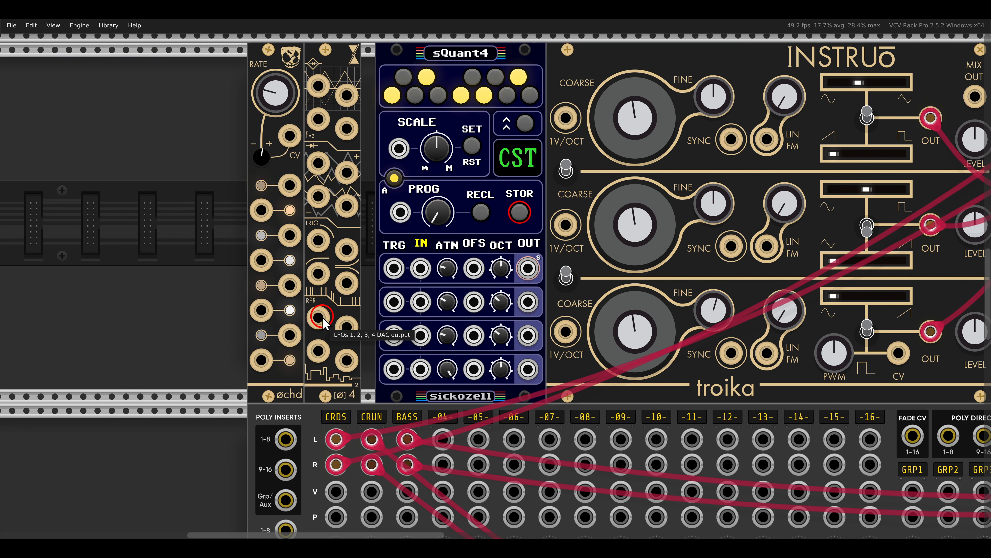
drag(322, 316, 421, 336)
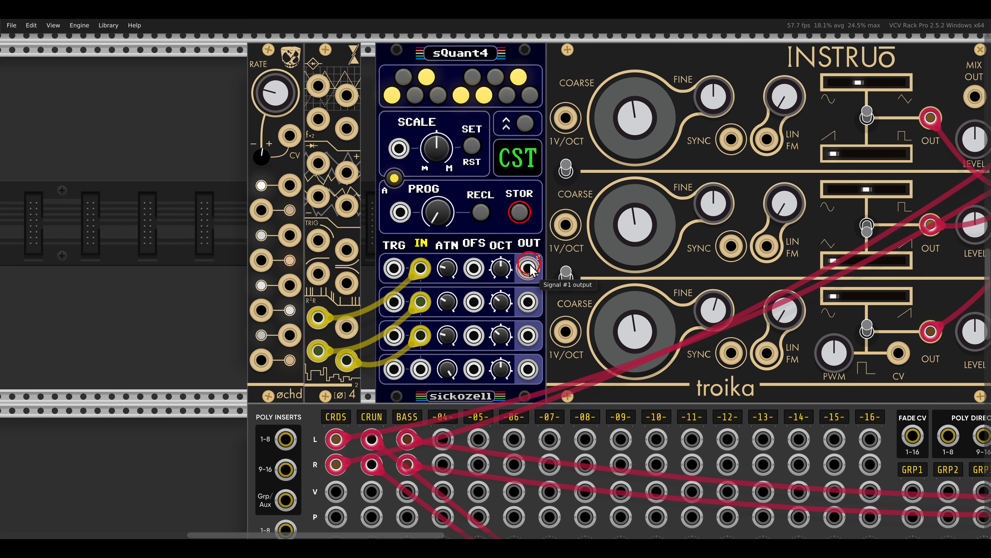
Patch sQuant4 outputs 1, 2 and 3 to the 1V/OCT inputs of troika's three oscillators in order
drag(529, 268, 566, 118)
drag(528, 302, 566, 224)
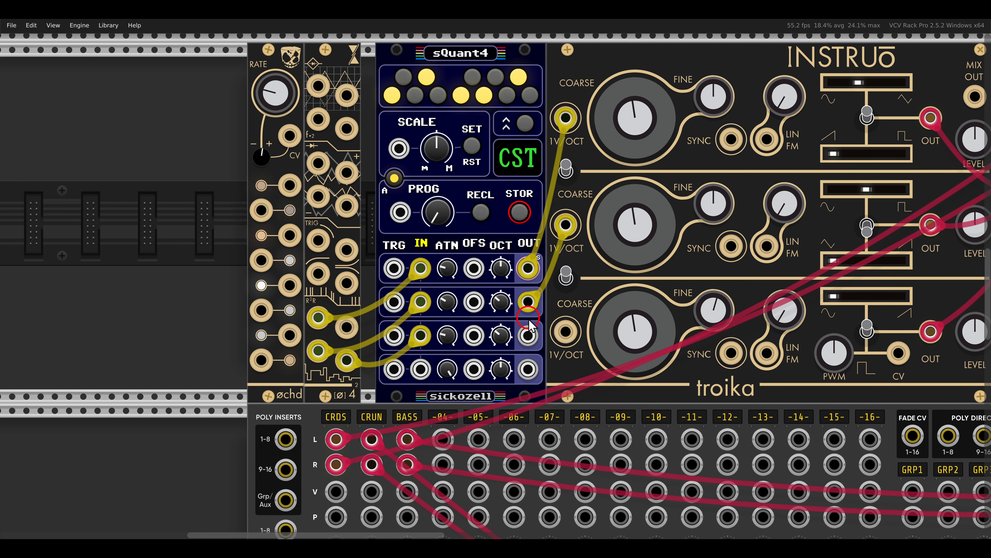
drag(527, 334, 566, 331)
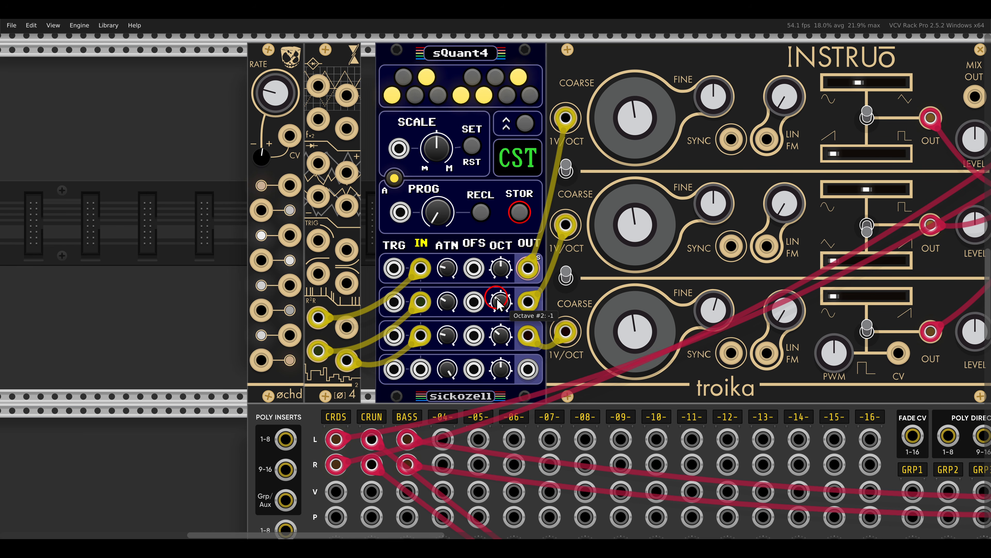
Patch three expander trigger outputs into sQuant4 trigger inputs 1 to 3, and øchd's LFO 7 output into its own rate CV input
scroll(498, 303, down, 1)
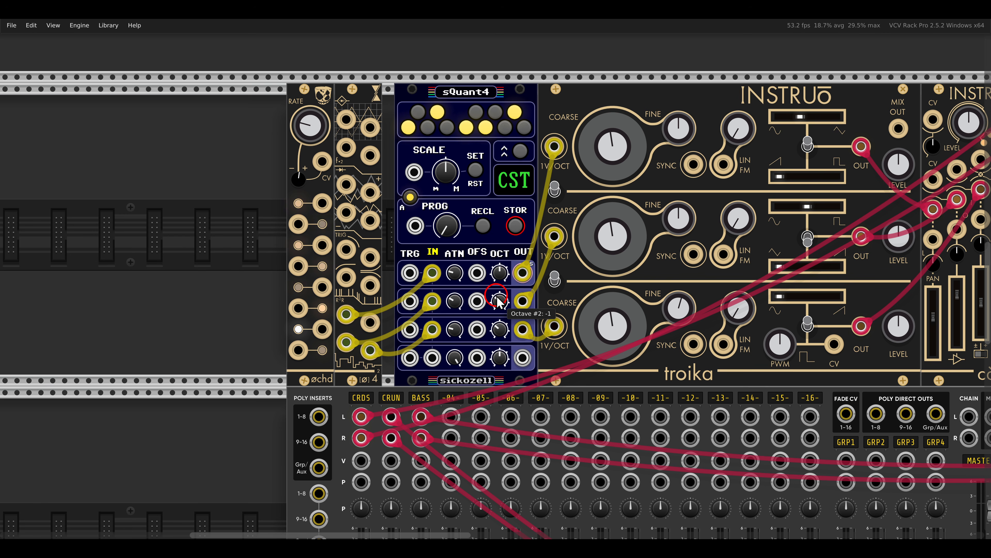
drag(346, 248, 410, 329)
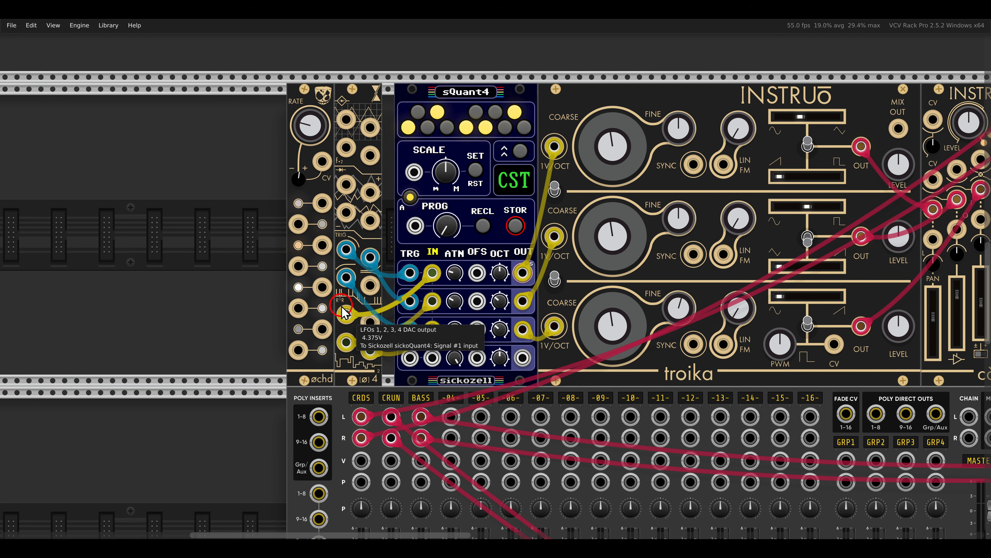
drag(323, 329, 321, 163)
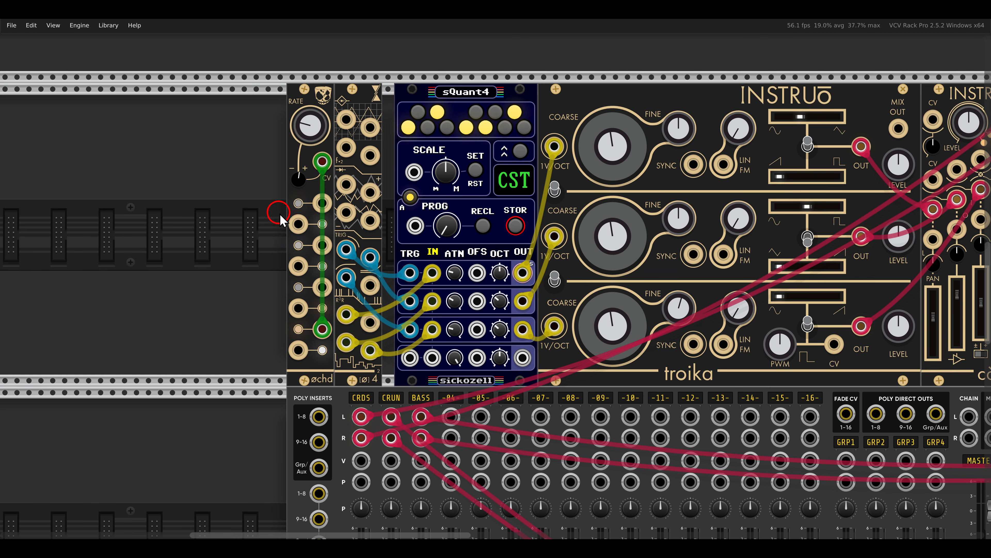
Patch øchd LFO 2, an expander rectifier output and øchd LFO 3 into the CV inputs of càrn's first three channels
drag(651, 252, 564, 253)
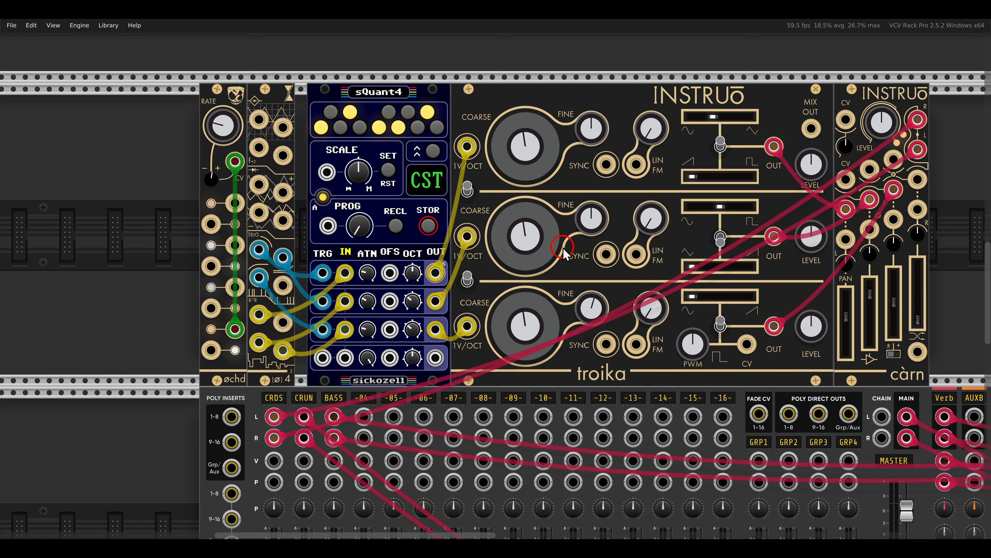
drag(825, 160, 855, 235)
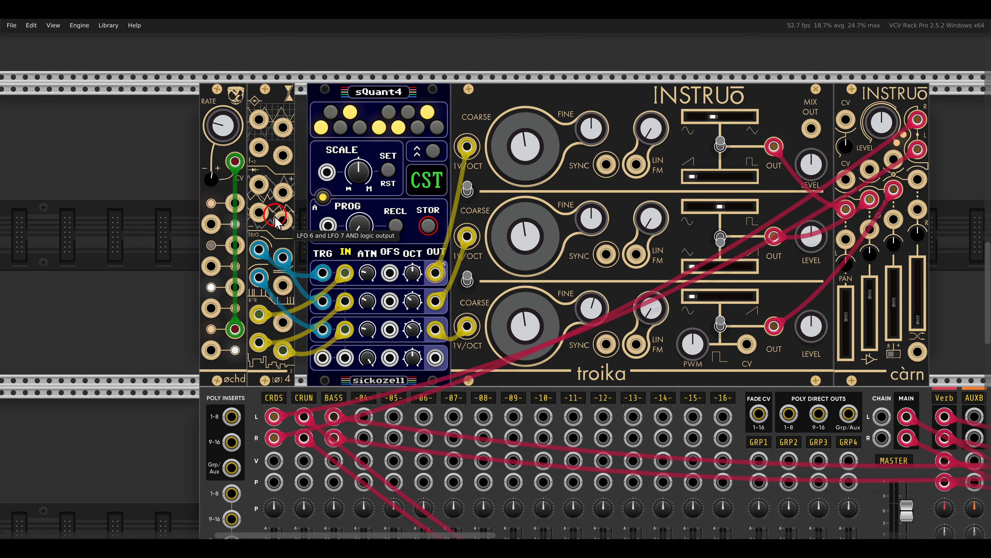
mouse_move(210, 223)
mouse_down()
mouse_move(819, 195)
mouse_move(846, 180)
mouse_up()
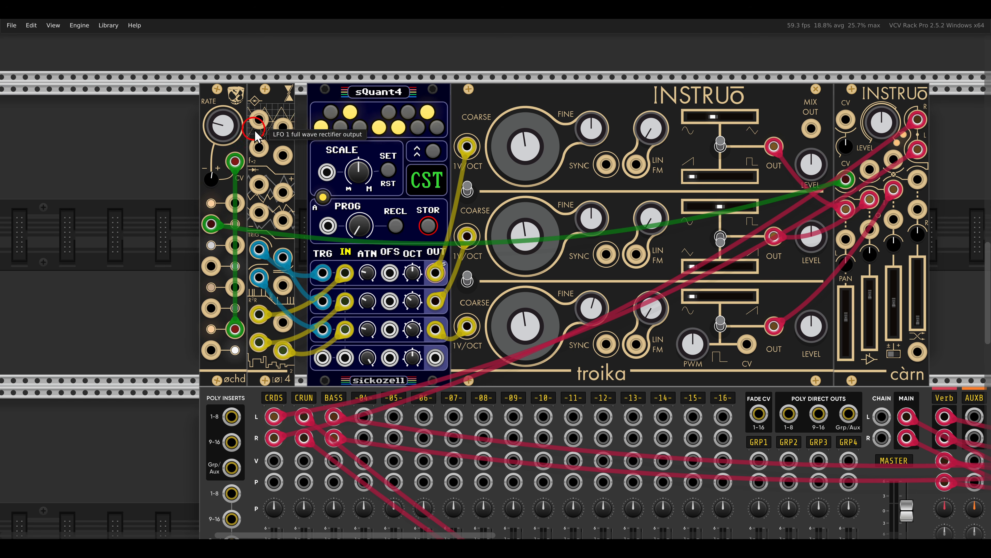
drag(260, 145, 866, 173)
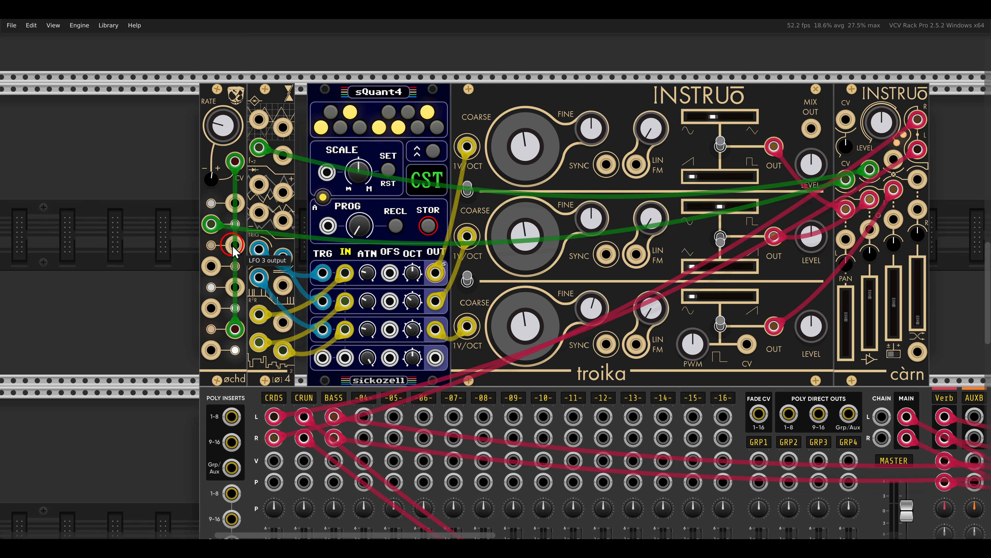
drag(235, 244, 894, 160)
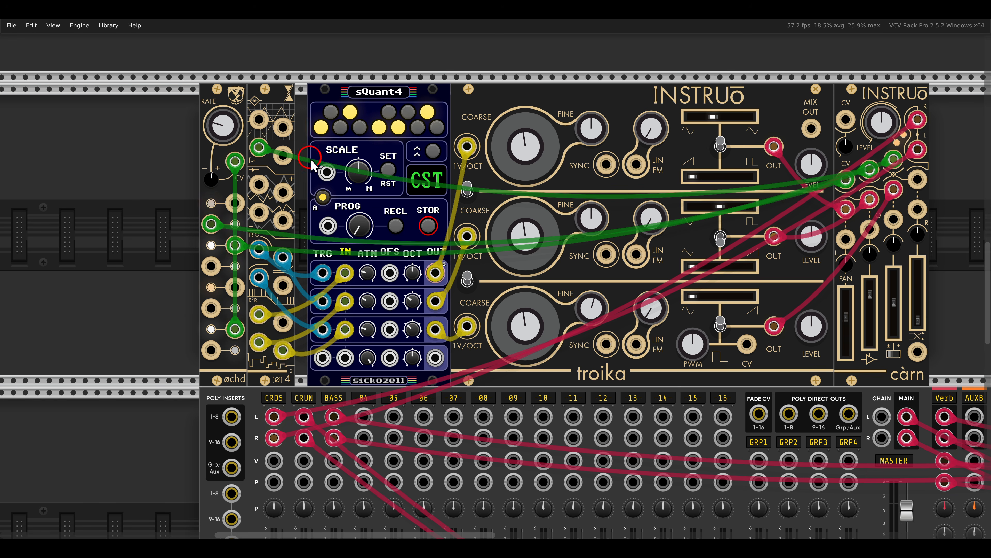
Unmute the cruïnn voice in the lower row with the Mute module between its filter and the cèis envelope
scroll(314, 164, down, 10)
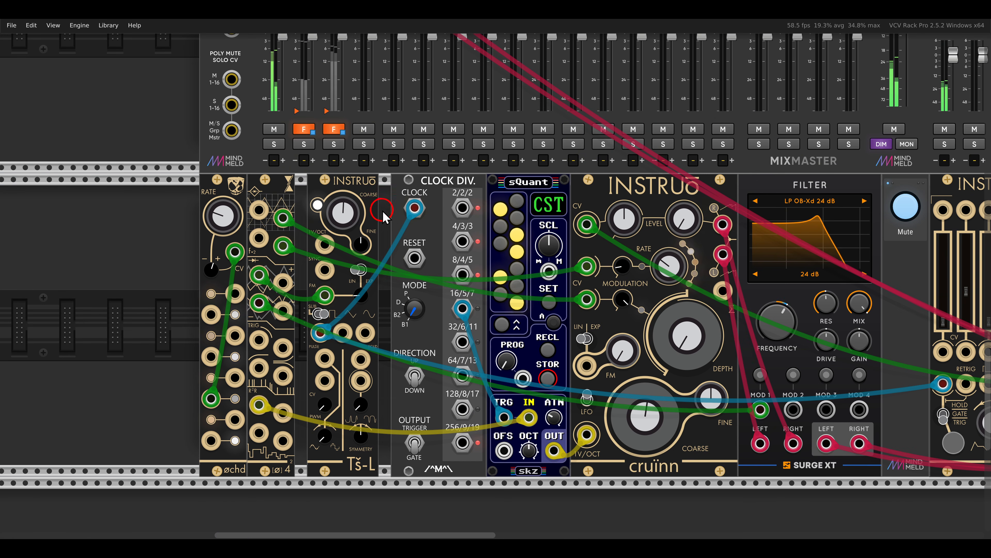
drag(309, 168, 389, 196)
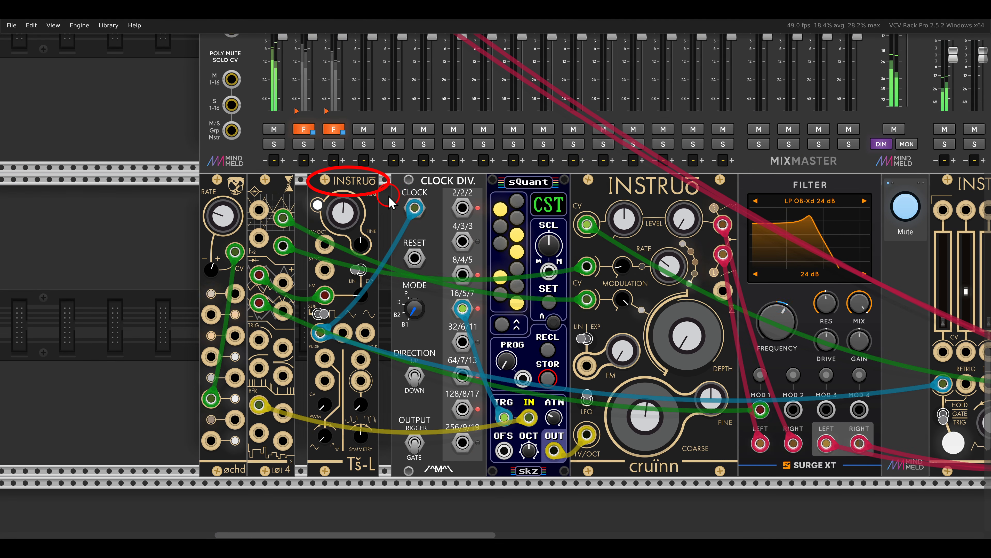
drag(515, 195, 320, 189)
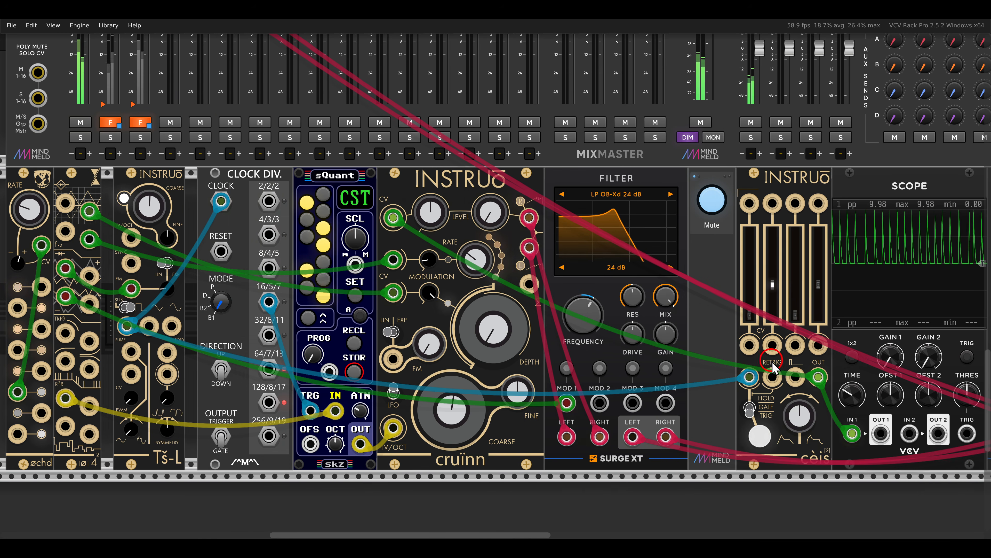
click(712, 200)
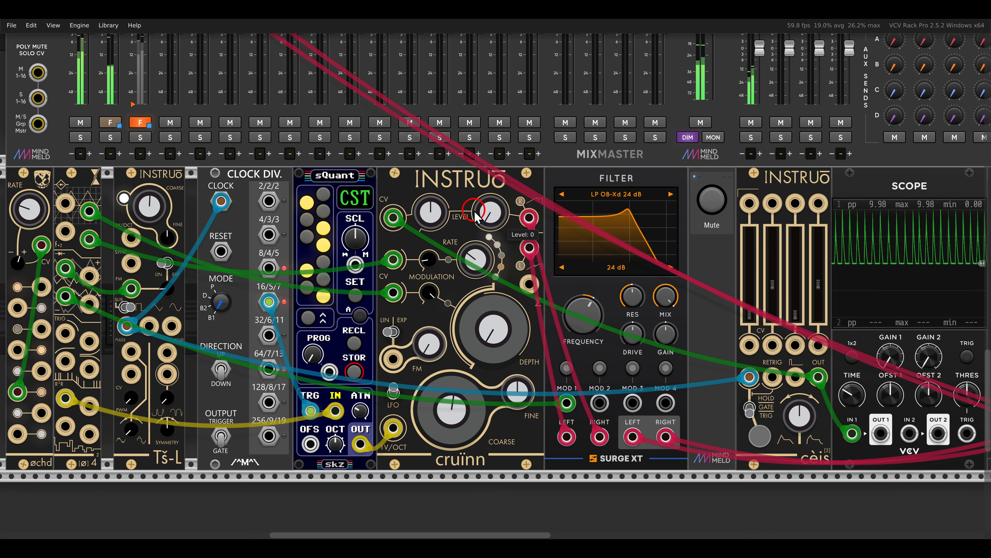
drag(371, 192, 467, 239)
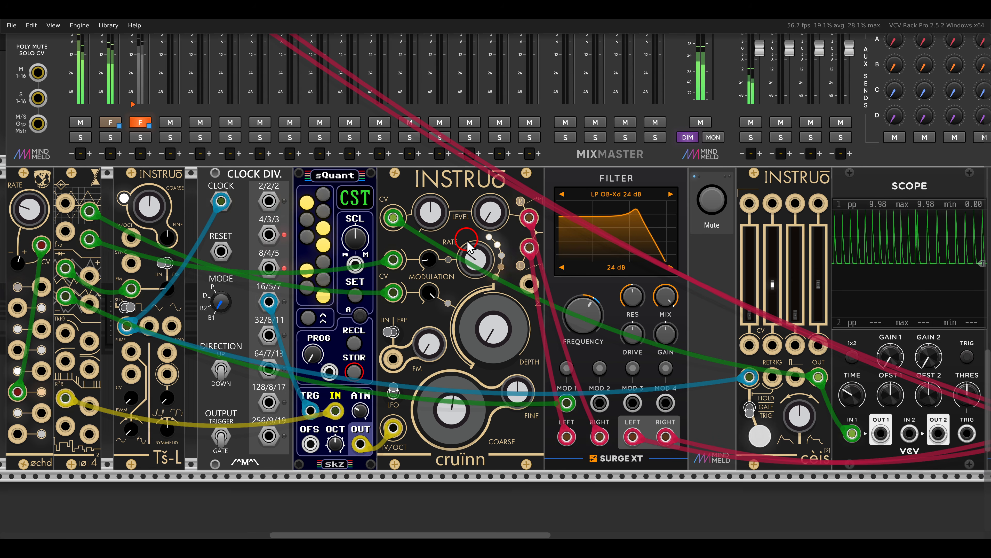
Set the cèis Hold/Gate/Trig toggle to Hold and raise its sustain fader to 0.47
drag(730, 363, 542, 334)
scroll(623, 330, up, 3)
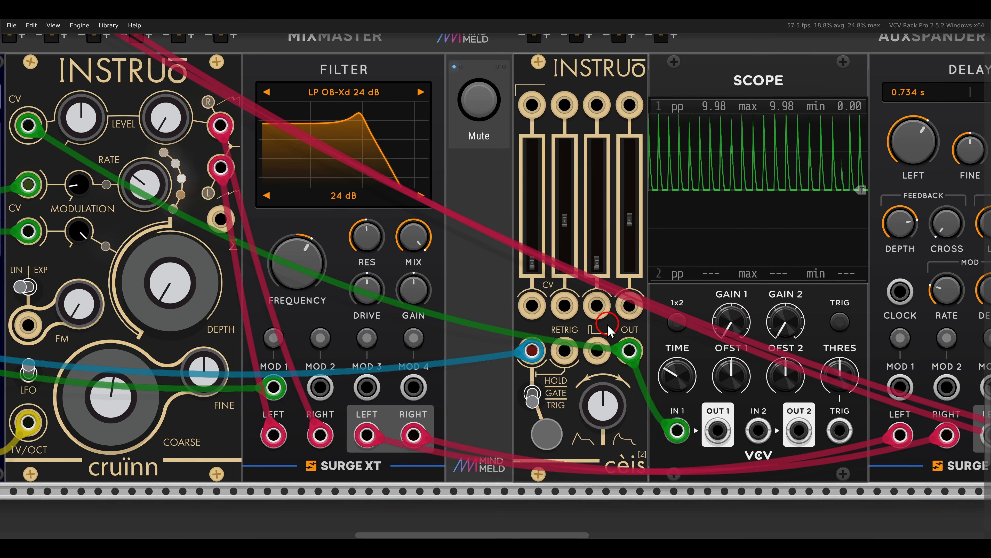
click(532, 394)
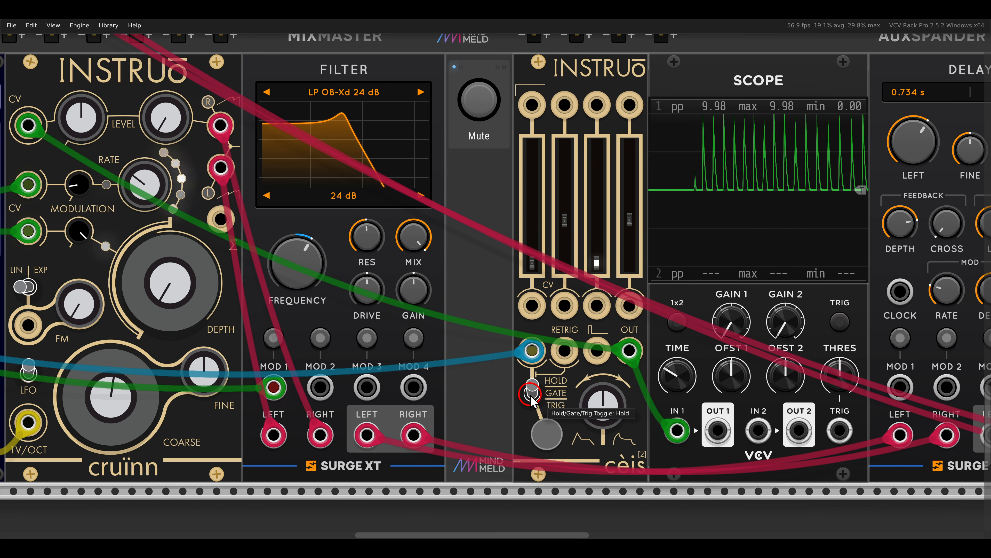
click(594, 239)
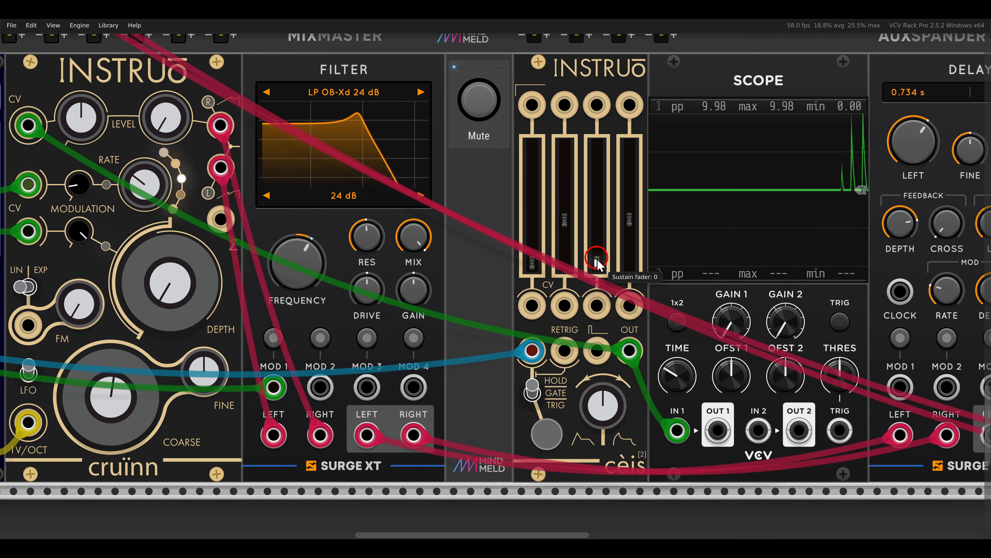
mouse_move(597, 263)
mouse_down()
mouse_move(604, 158)
mouse_move(604, 213)
mouse_up()
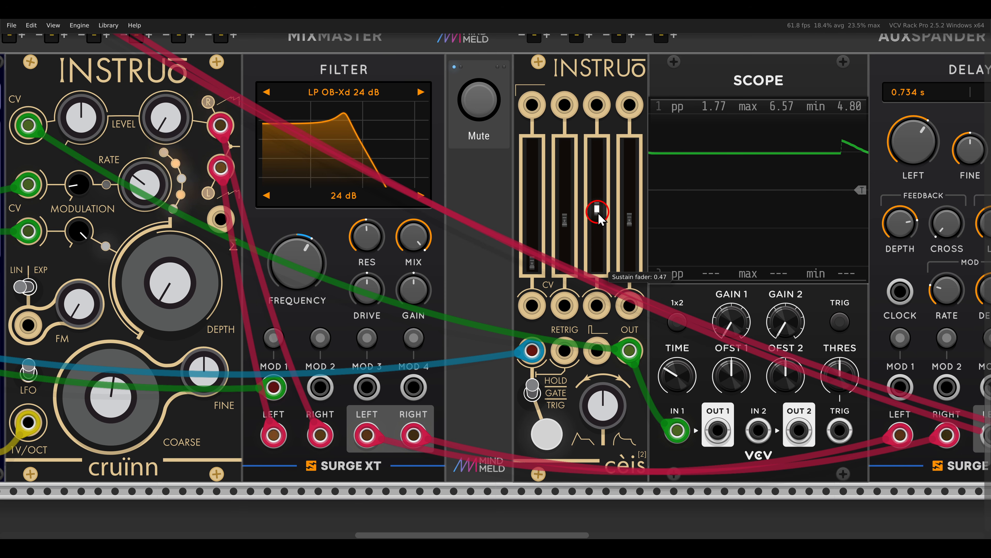
Sweep the cèis sustain fader up to 0.58 and then down almost to zero
mouse_move(597, 209)
mouse_down()
mouse_move(601, 155)
mouse_move(604, 198)
mouse_up()
drag(582, 291, 616, 325)
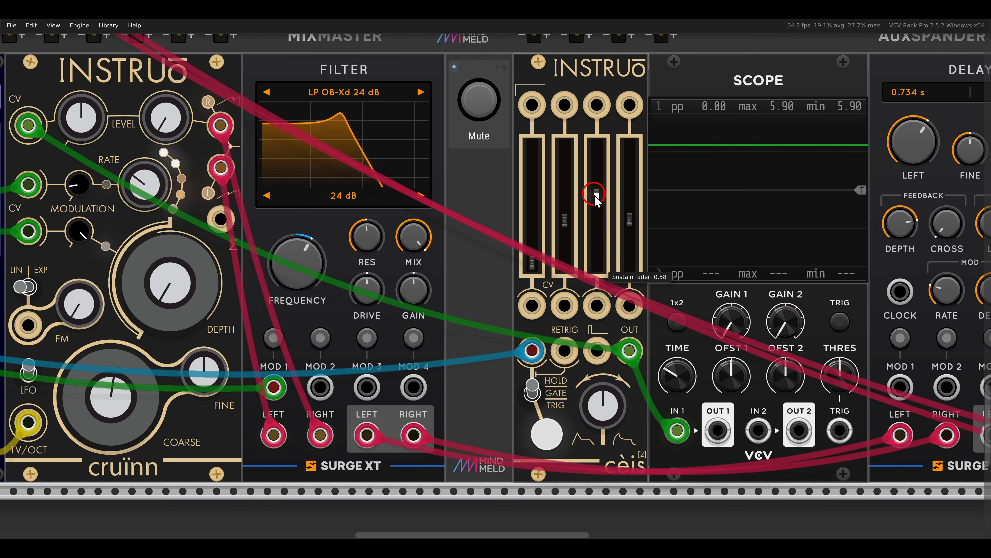
drag(595, 195, 601, 264)
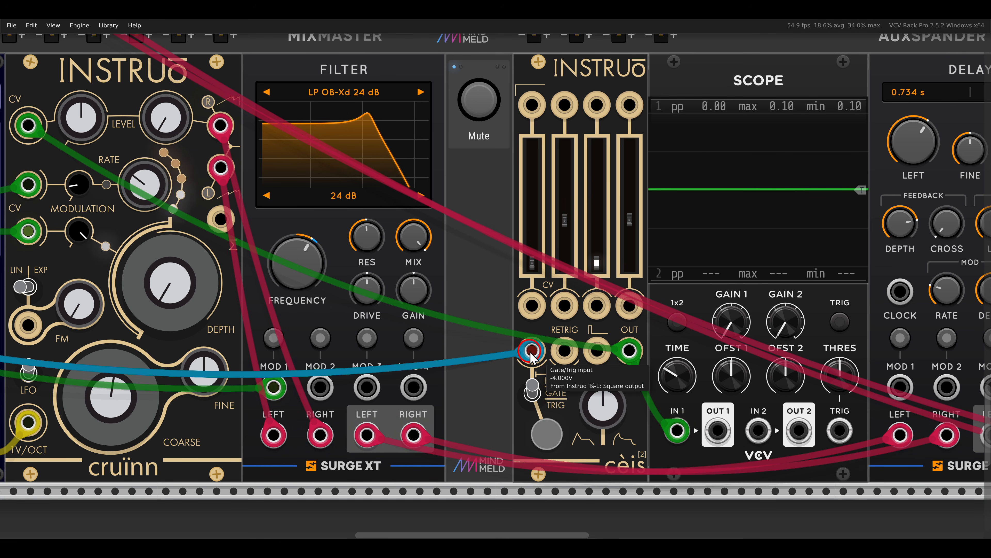
Move the Ts-L square cable from cèis's Gate/Trig input to its sustain CV input, lower decay, raise sustain and set attack to 0.08
mouse_move(532, 355)
mouse_down()
mouse_move(586, 278)
mouse_move(591, 295)
mouse_up()
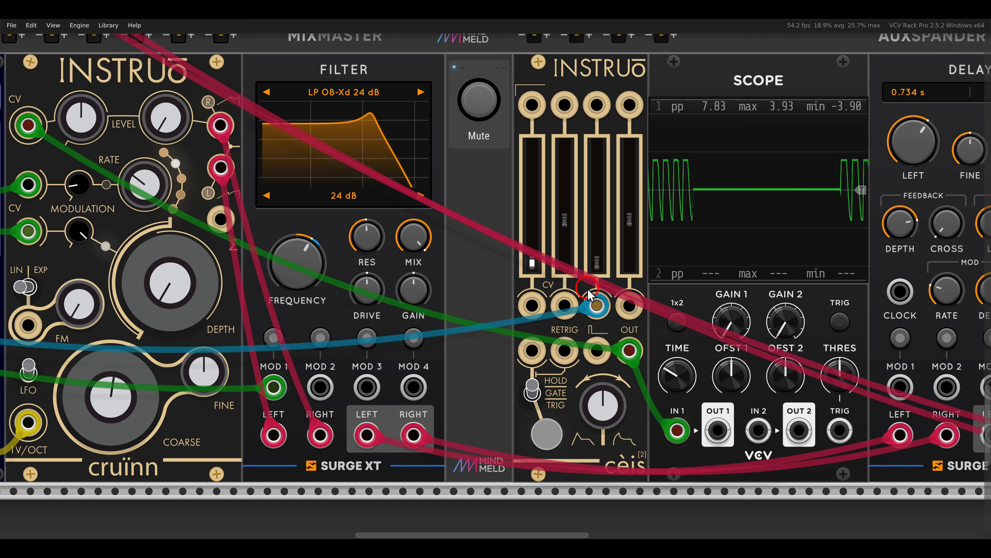
mouse_move(564, 221)
mouse_down()
mouse_move(566, 278)
mouse_move(599, 244)
mouse_move(598, 218)
mouse_up()
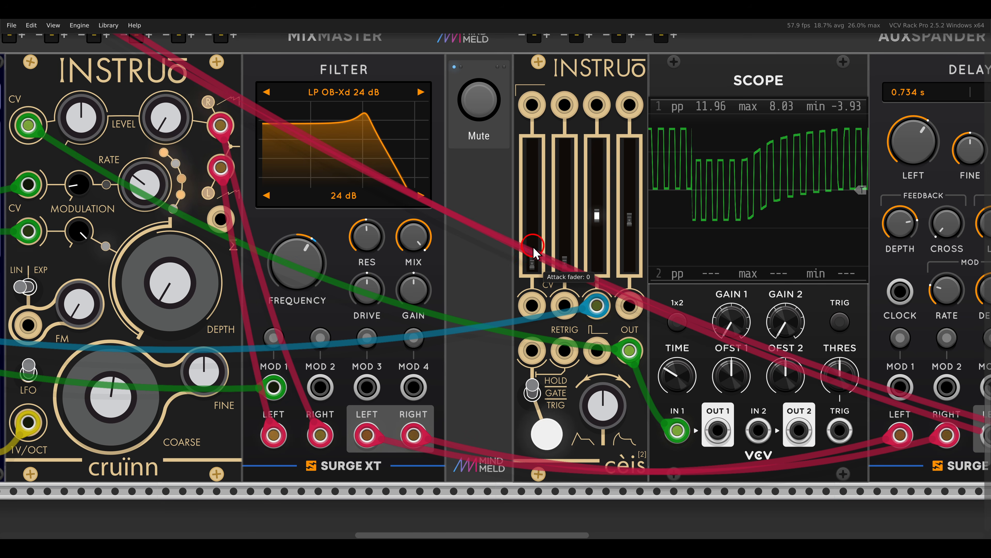
mouse_move(533, 252)
mouse_down()
mouse_move(531, 207)
mouse_move(534, 234)
mouse_move(569, 239)
mouse_move(573, 211)
mouse_move(571, 260)
mouse_up()
drag(532, 234, 534, 258)
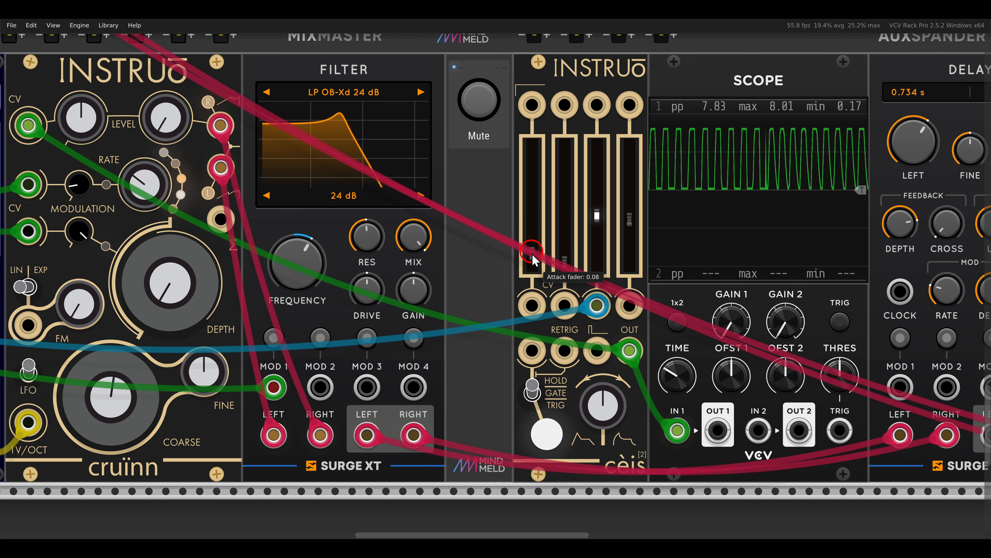
Patch two modulation outputs from the øchd and expander pair into the attack and decay CV inputs of cèis
scroll(586, 282, down, 4)
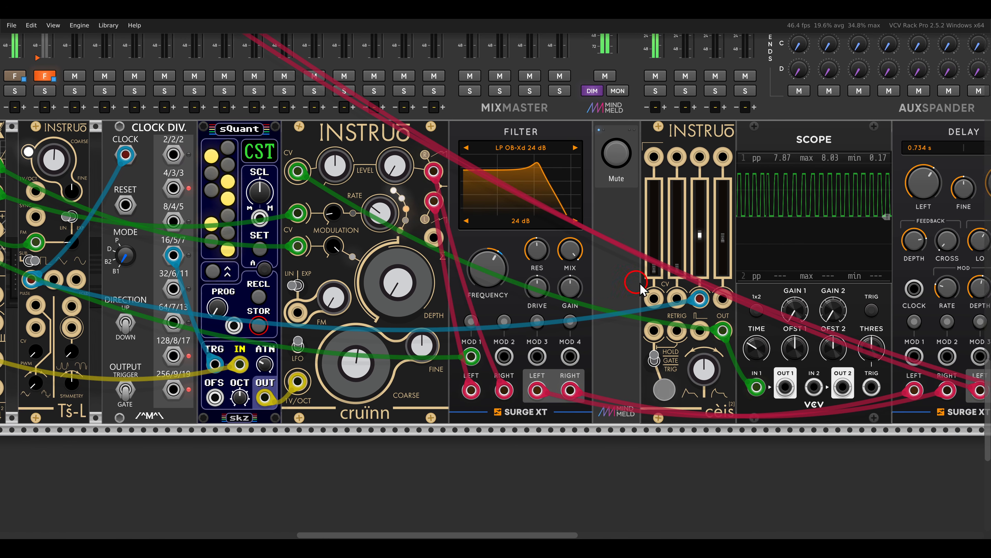
scroll(640, 288, left, 3)
drag(74, 155, 74, 182)
scroll(640, 267, right, 3)
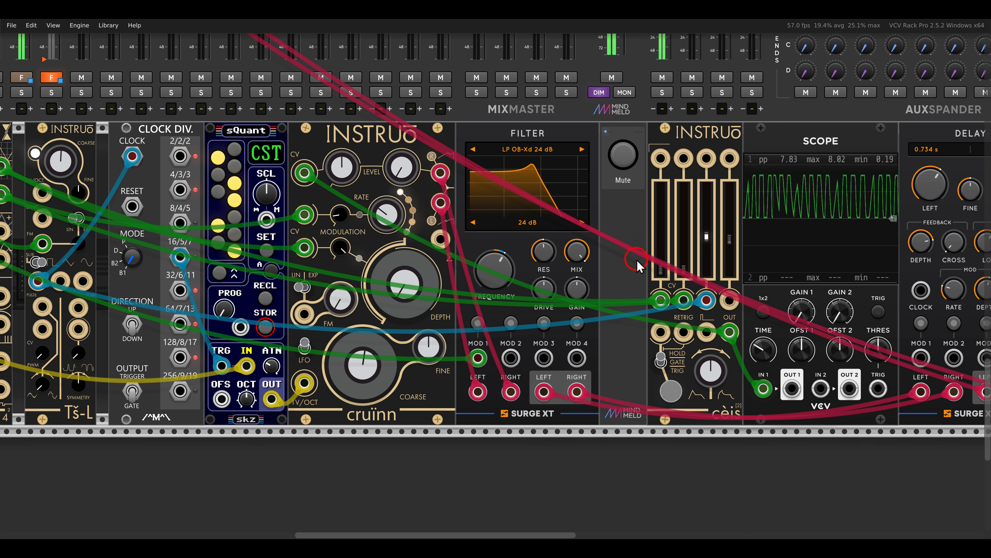
Unmute the upper-row cruïnn voice with the Mute module between the oscillator and its Surge XT filter
scroll(642, 266, down, 5)
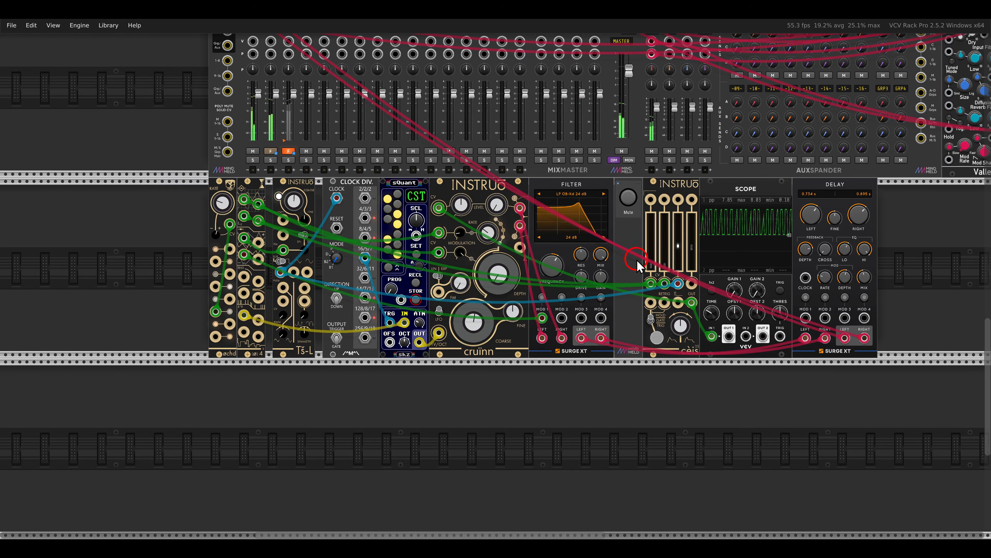
scroll(657, 249, up, 5)
drag(738, 155, 577, 280)
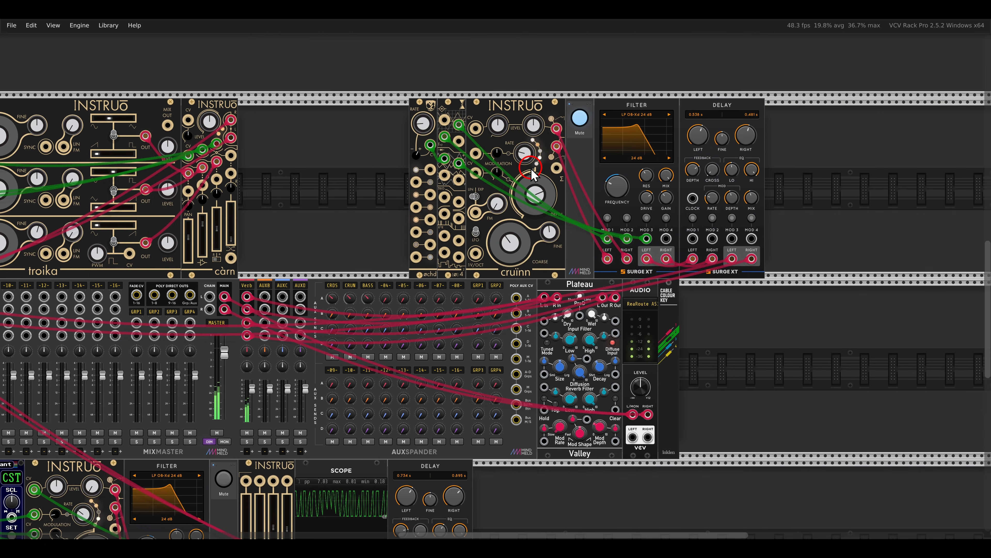
drag(494, 93, 562, 131)
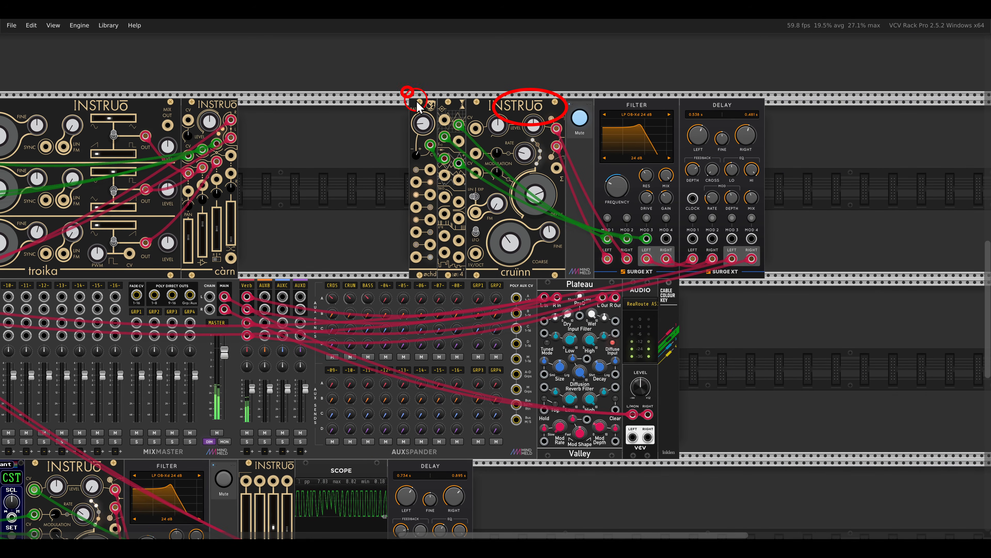
drag(417, 101, 435, 123)
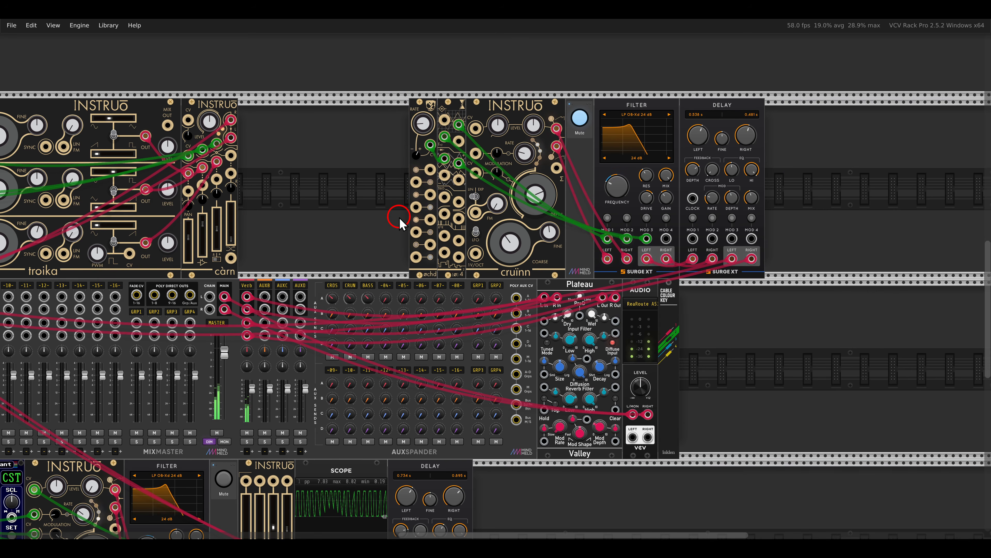
click(578, 120)
scroll(357, 298, down, 2)
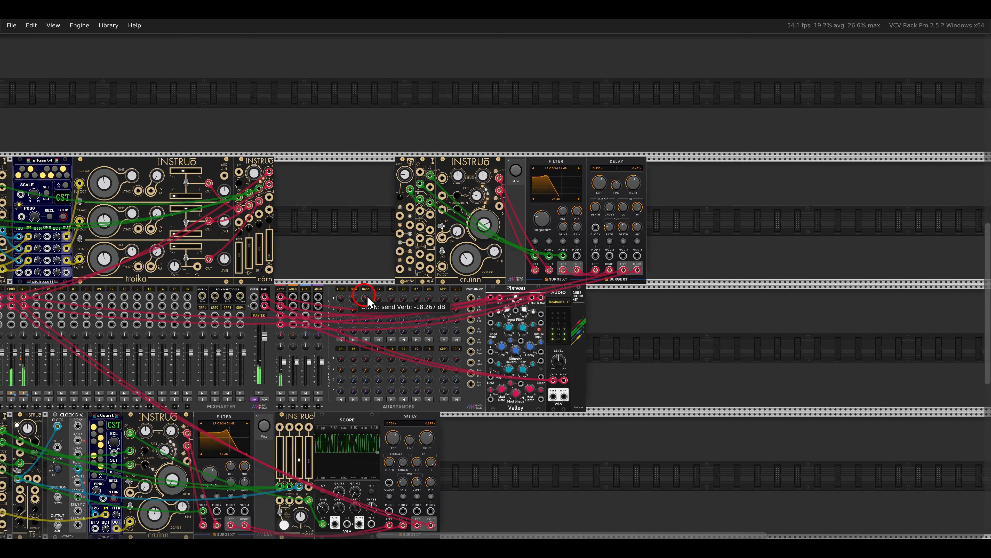
drag(363, 297, 564, 226)
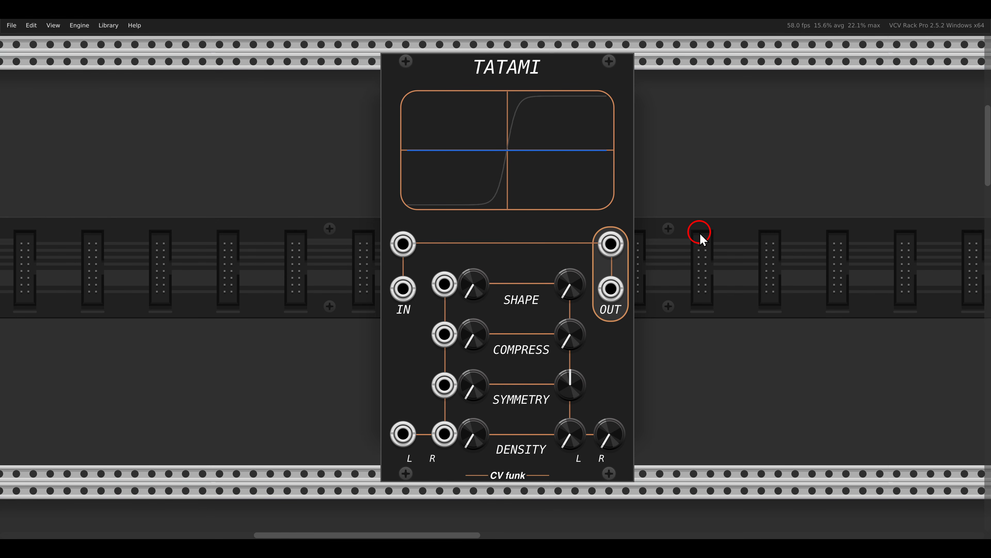
Unmute the Penta Sequencer VCO voice with the Mute module between Tatami and Tri Delay
scroll(700, 240, down, 15)
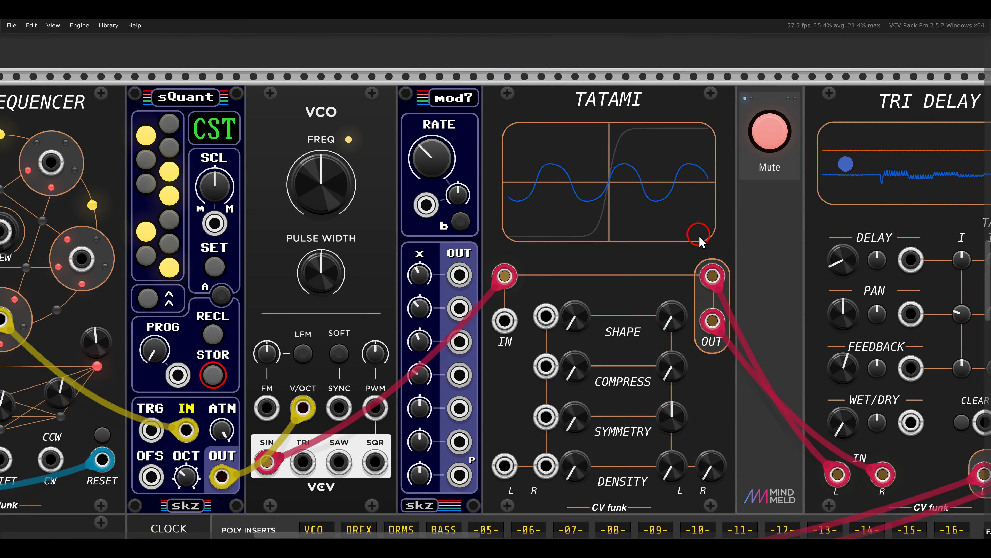
scroll(636, 258, down, 2)
drag(637, 258, 649, 242)
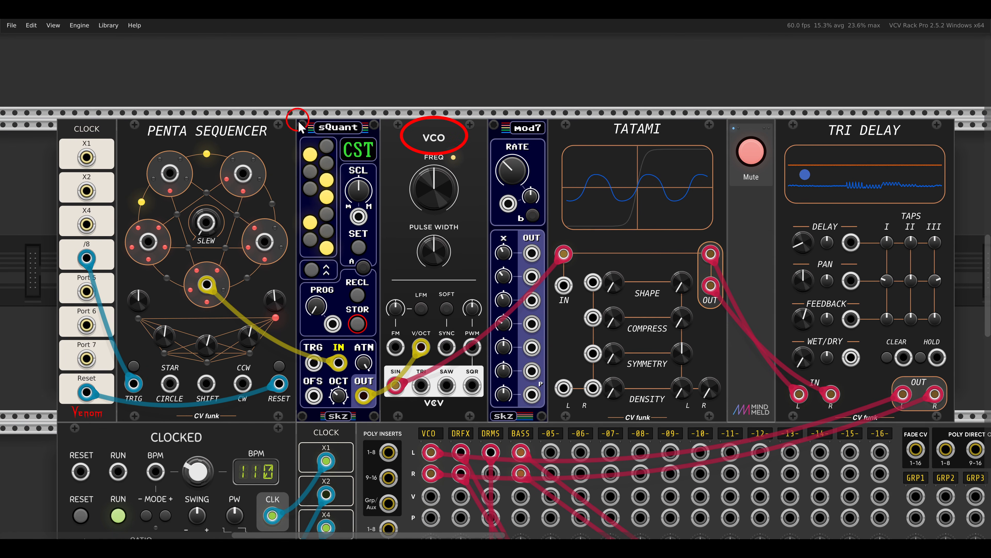
click(739, 164)
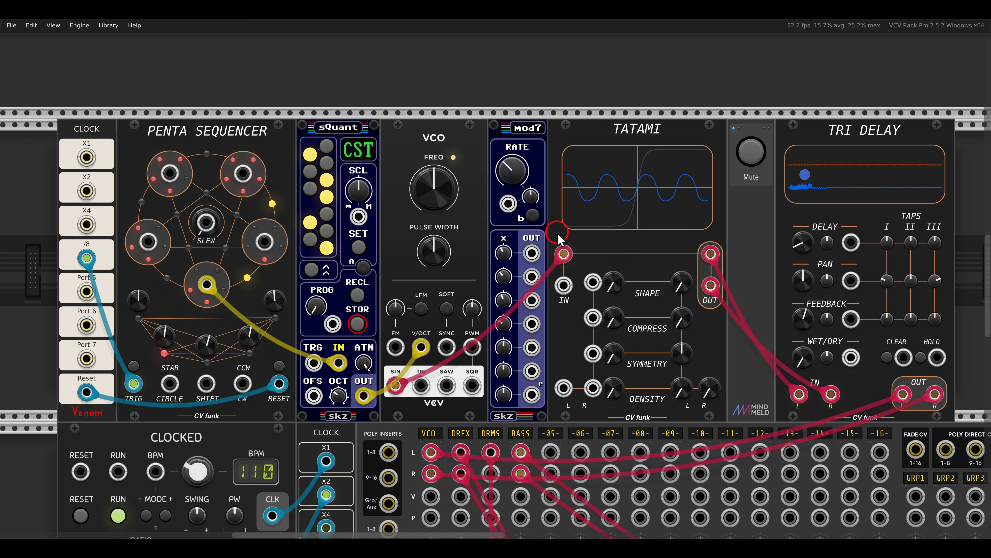
Patch mod7 outputs 1 and 2 into Tatami's Shape and Symmetry CV inputs and raise both attenuators
drag(531, 253, 593, 282)
drag(614, 282, 604, 170)
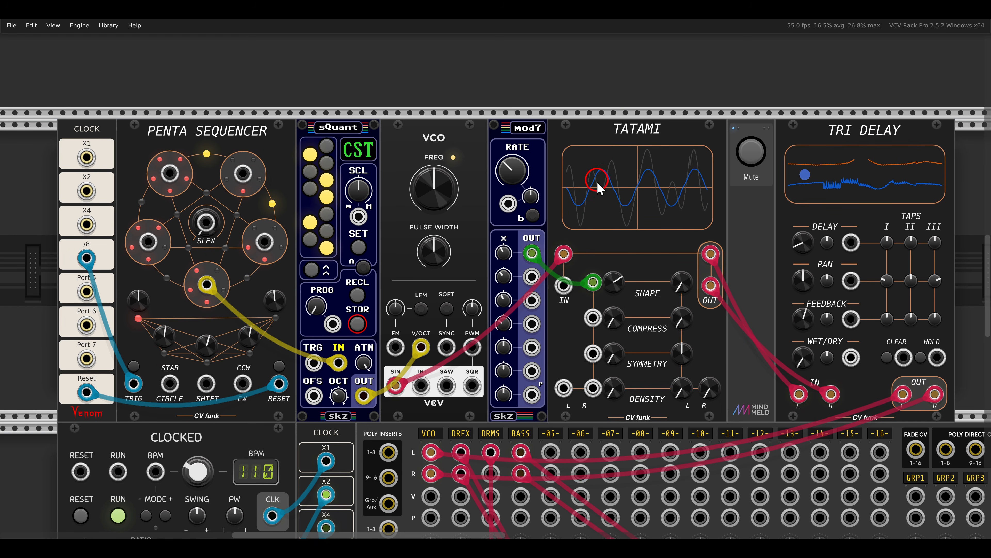
drag(532, 276, 605, 223)
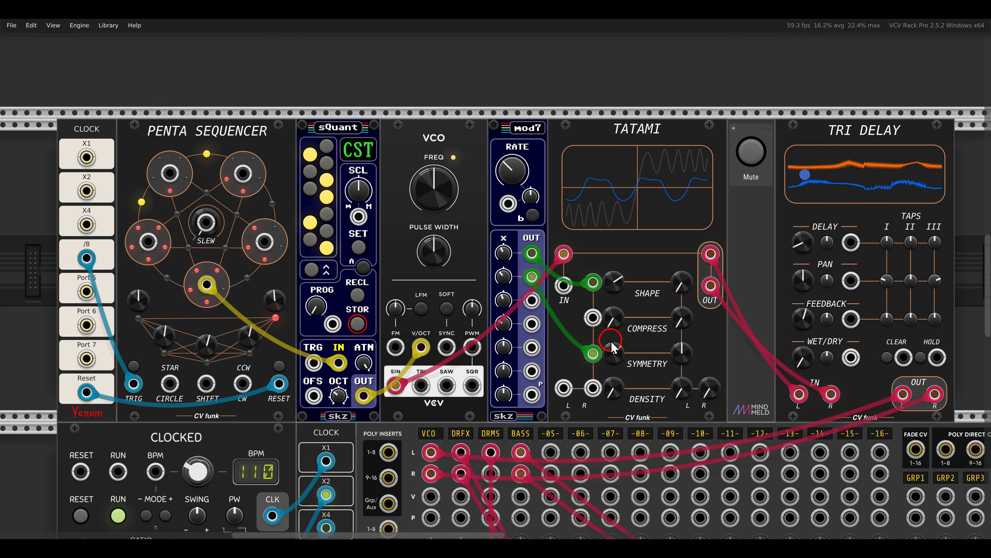
scroll(616, 347, up, 1)
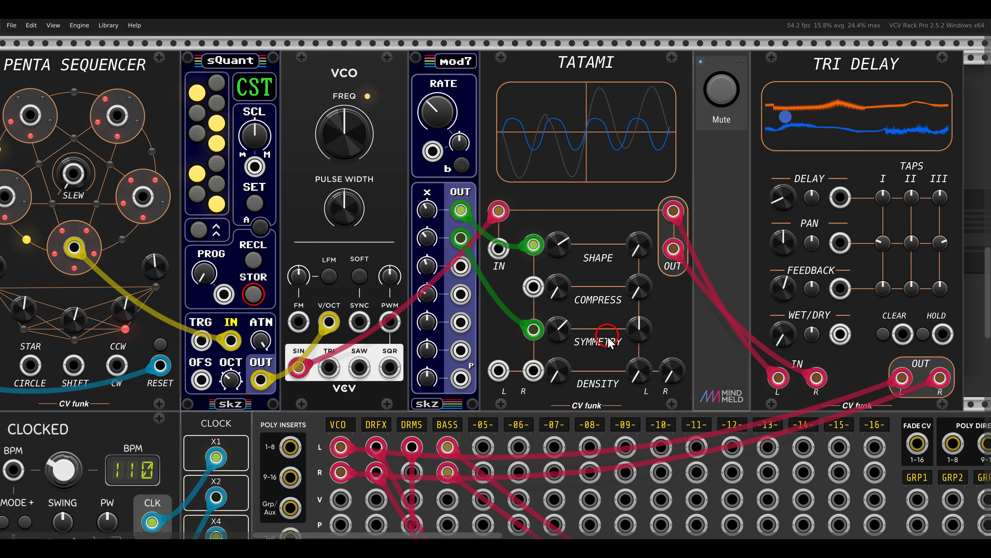
scroll(615, 349, up, 1)
drag(613, 355, 684, 392)
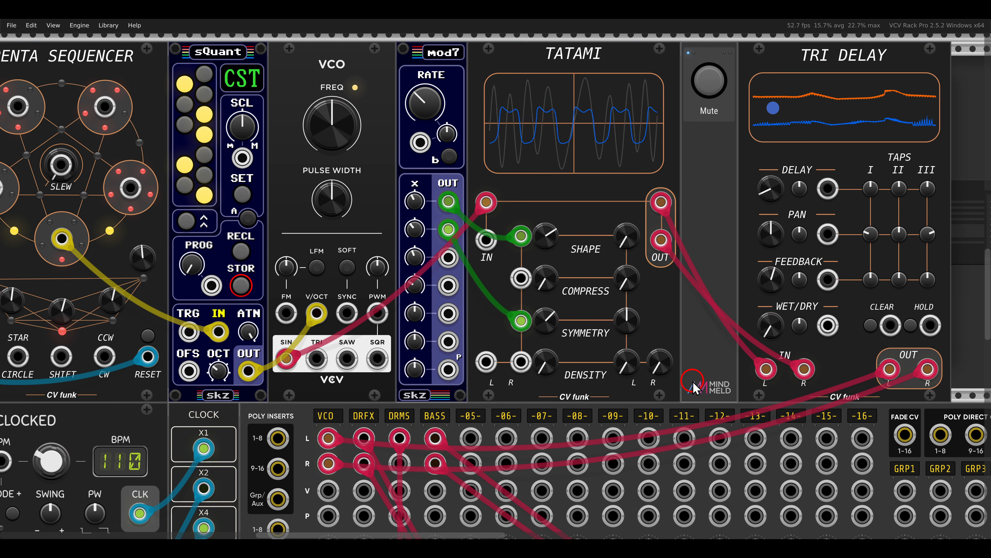
Try Tatami's folding density knobs, then patch mod7 outputs 3 and 4 into its left and right Density inputs and raise the Density attenuator
mouse_move(627, 367)
mouse_down()
mouse_move(625, 328)
mouse_move(627, 371)
mouse_up()
drag(656, 328, 658, 365)
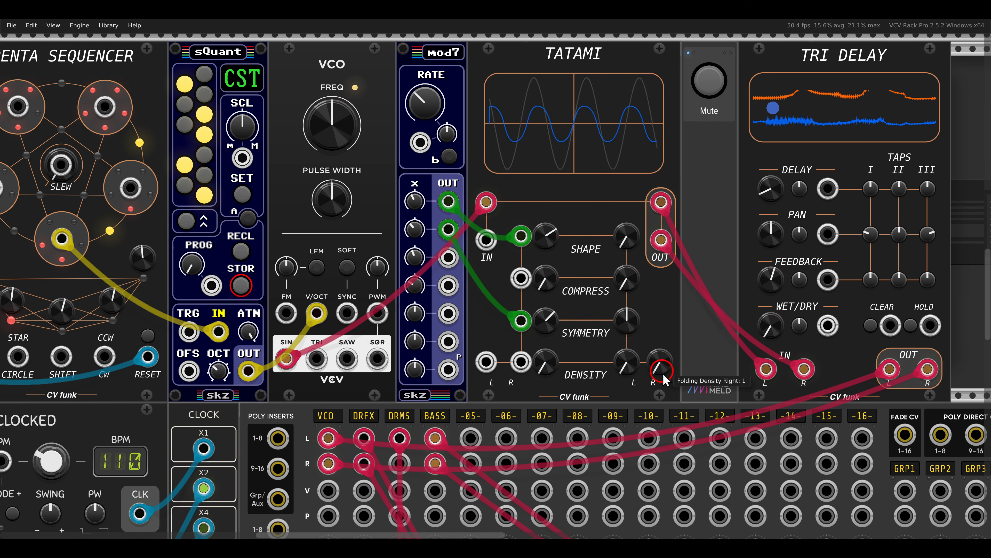
drag(490, 365, 521, 361)
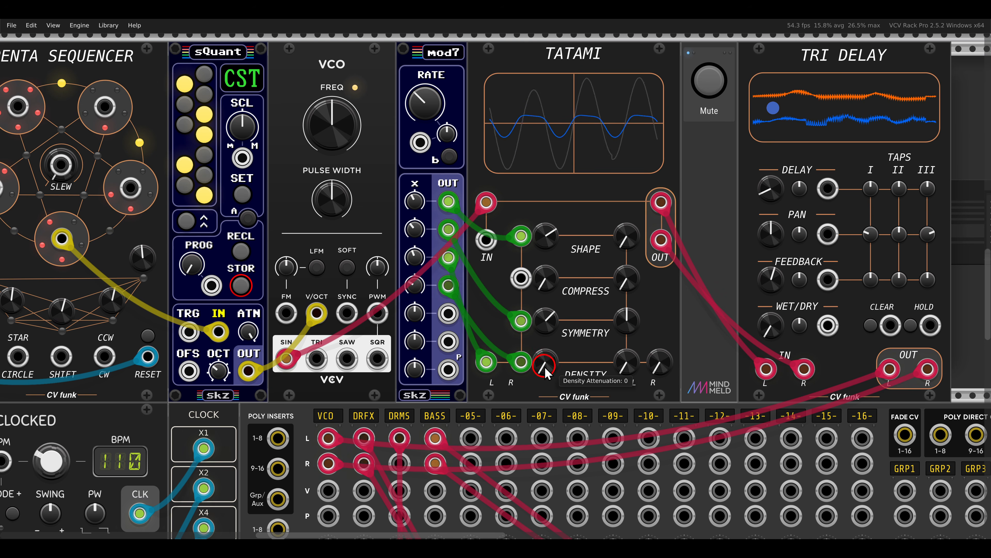
drag(529, 297, 526, 287)
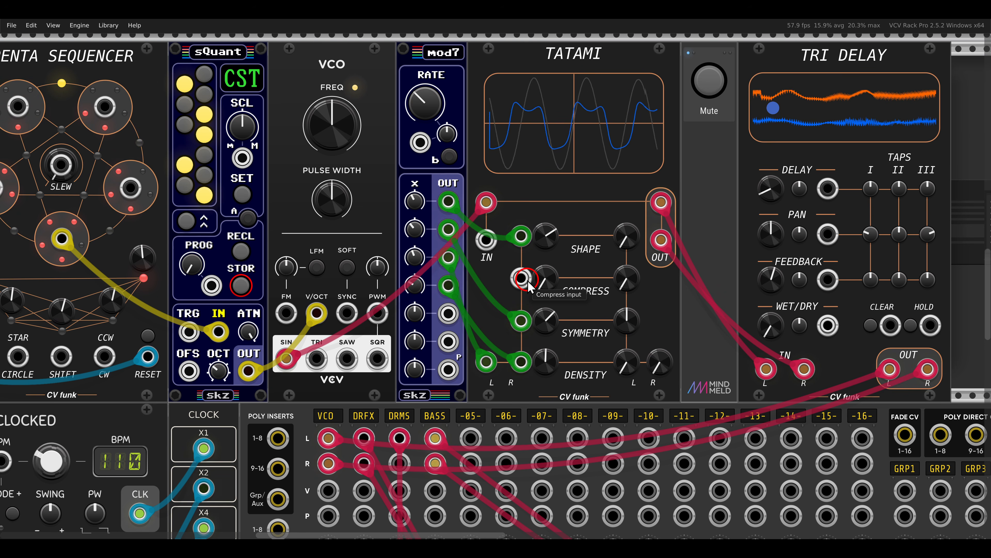
Raise the wet/dry mix of the Tri Delay in the VCO voice
scroll(528, 287, down, 4)
scroll(527, 287, up, 2)
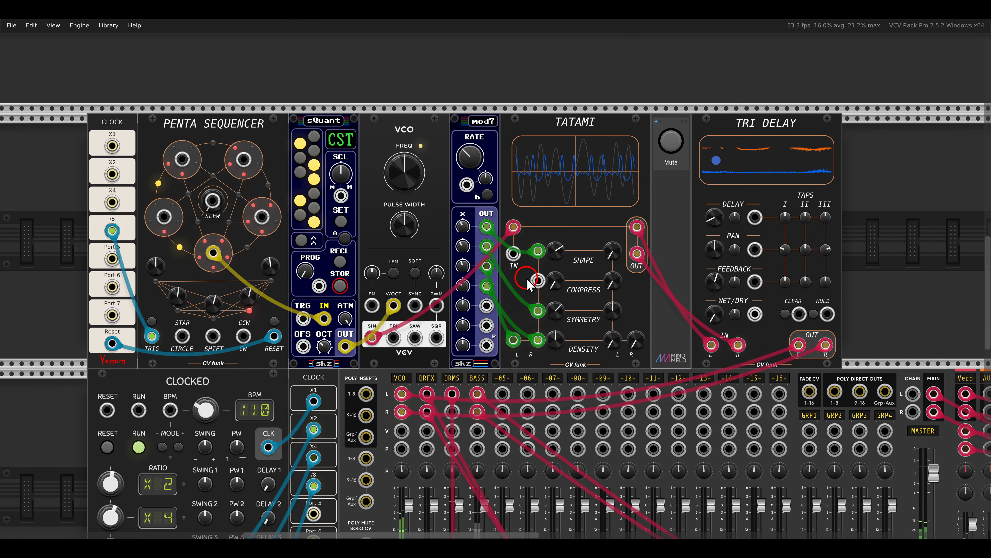
drag(700, 322, 696, 264)
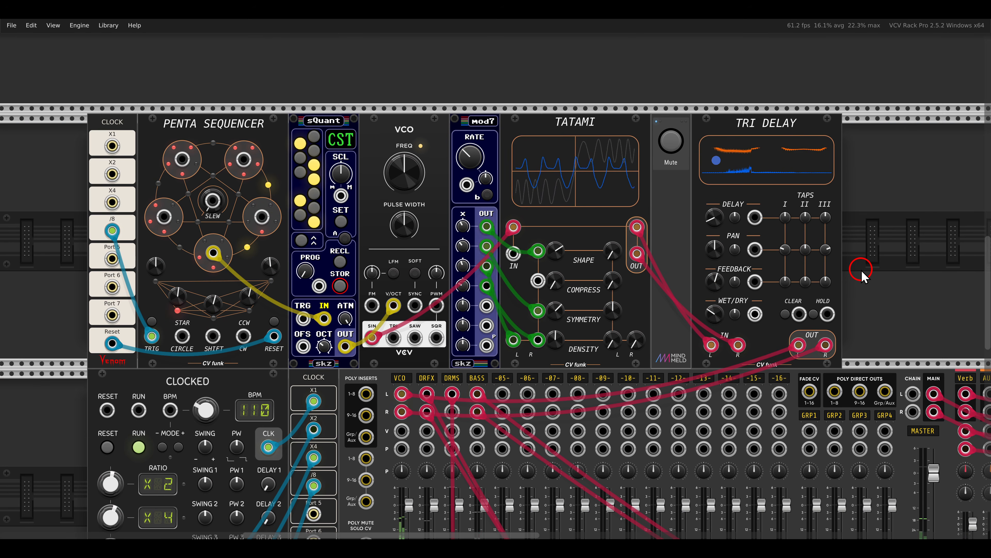
Unmute the first of the two Mute modules beside the drum voices' Tatami in the row below
scroll(863, 276, down, 10)
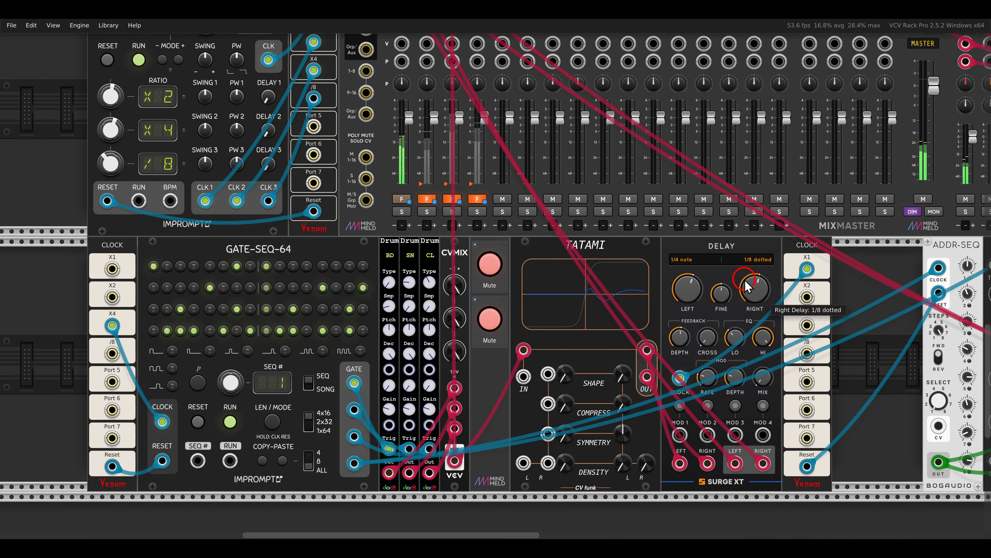
scroll(737, 286, down, 4)
scroll(693, 291, left, 2)
scroll(606, 280, up, 1)
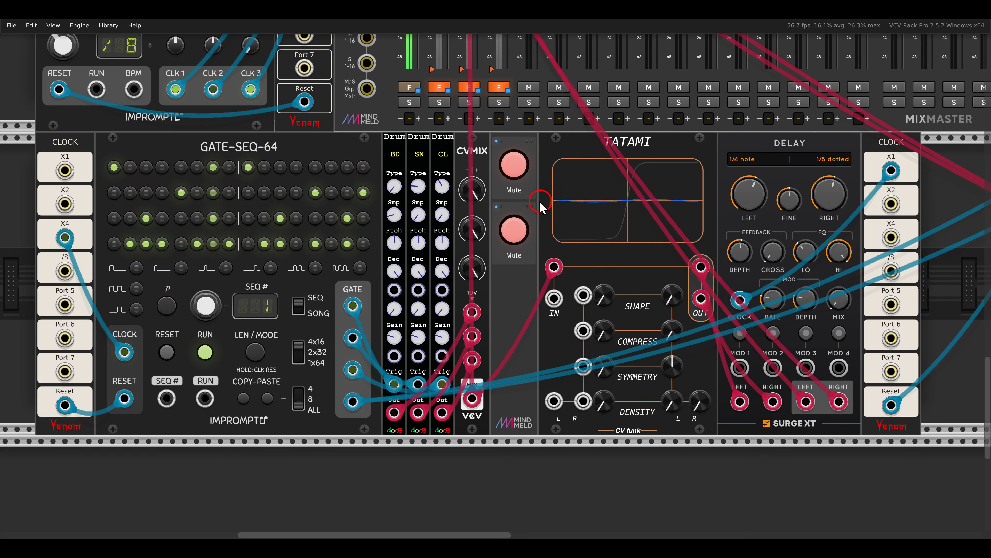
click(514, 164)
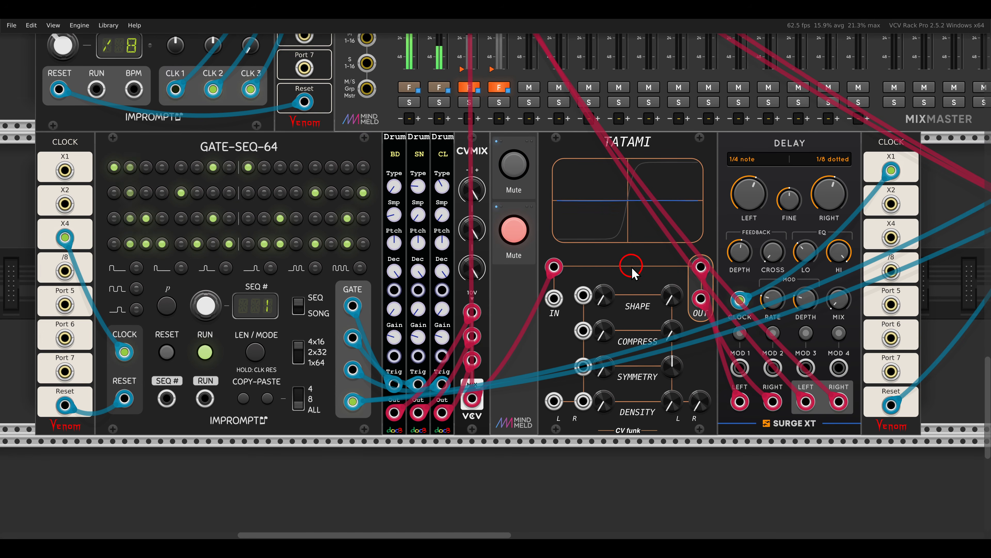
Raise Shape, left and right folding density, and pre-folding compression on the drum voice's Tatami
drag(673, 295, 643, 178)
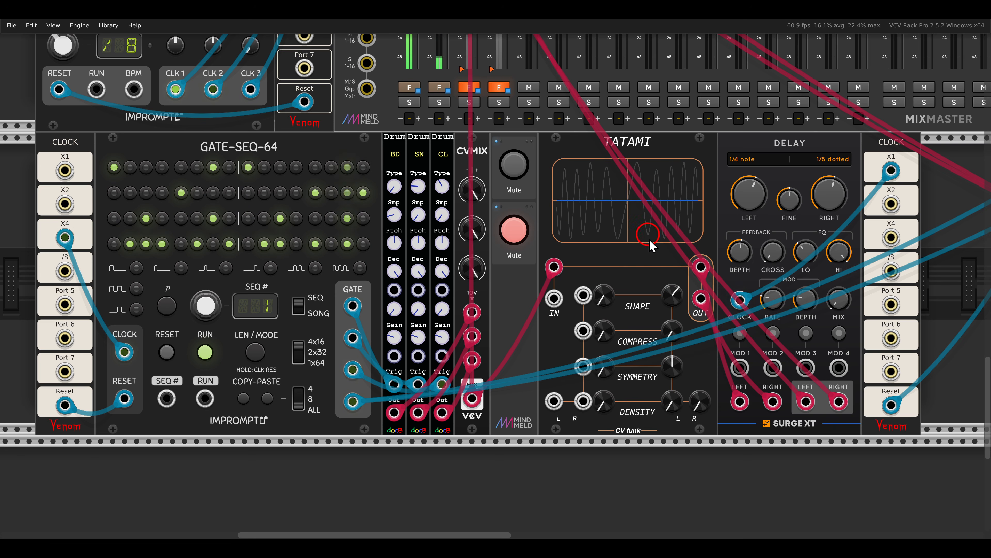
drag(675, 408, 662, 368)
drag(700, 401, 689, 357)
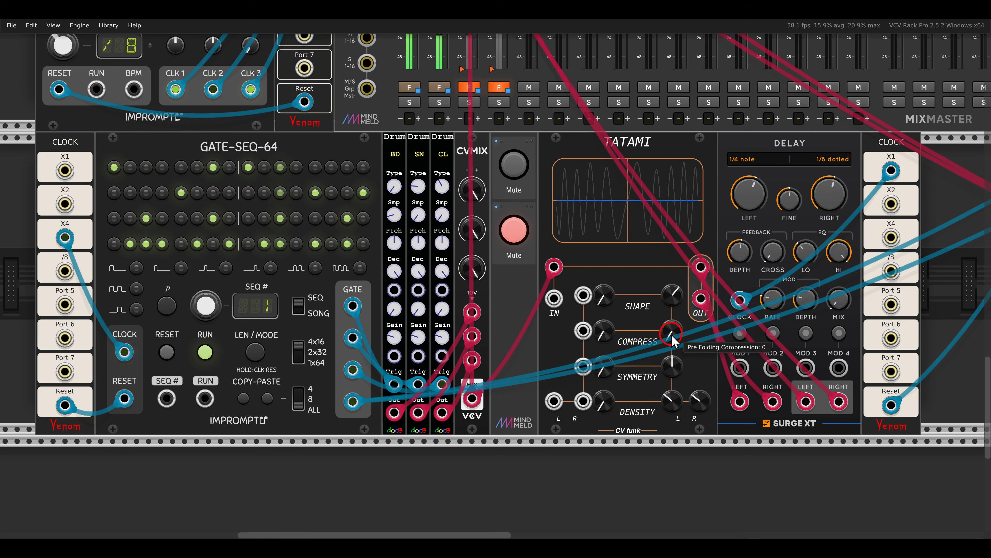
drag(663, 309, 651, 269)
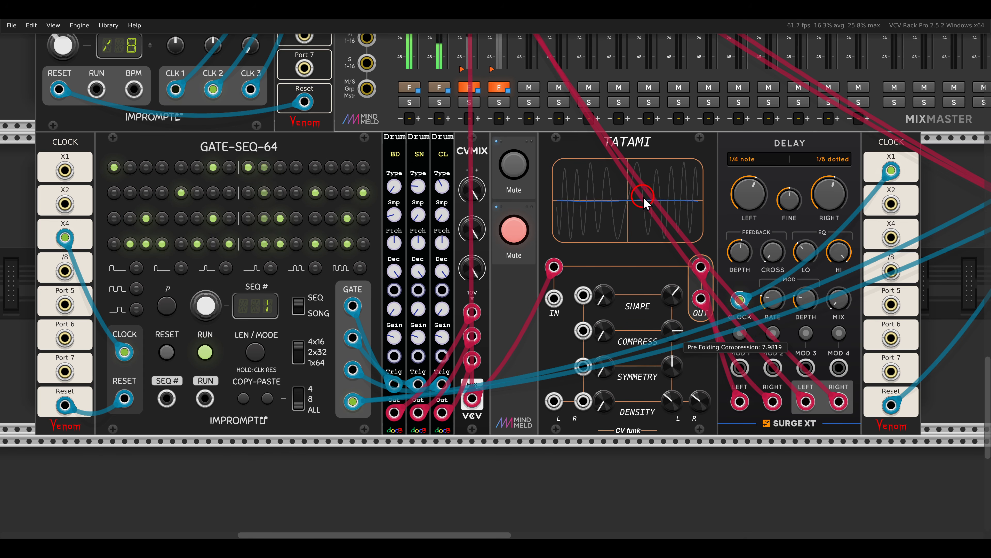
drag(645, 201, 645, 222)
Adjust Symmetry and left and right Density on the drum Tatami, and raise the Mix of its Surge XT Delay
mouse_move(669, 366)
mouse_down()
mouse_move(660, 313)
mouse_move(689, 421)
mouse_move(663, 328)
mouse_up()
drag(673, 405, 672, 384)
drag(698, 399, 696, 396)
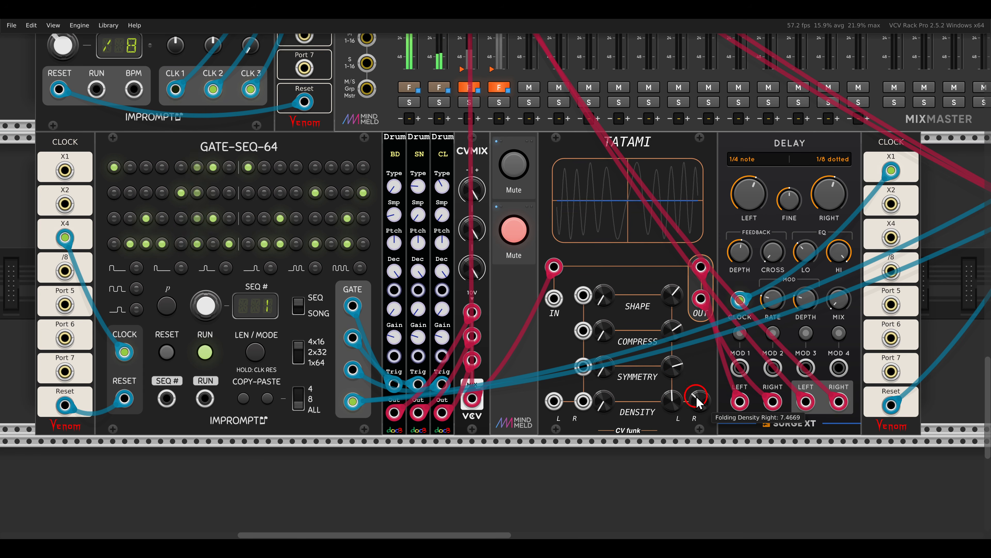
mouse_move(691, 362)
mouse_down()
mouse_move(670, 395)
mouse_move(698, 396)
mouse_move(676, 395)
mouse_up()
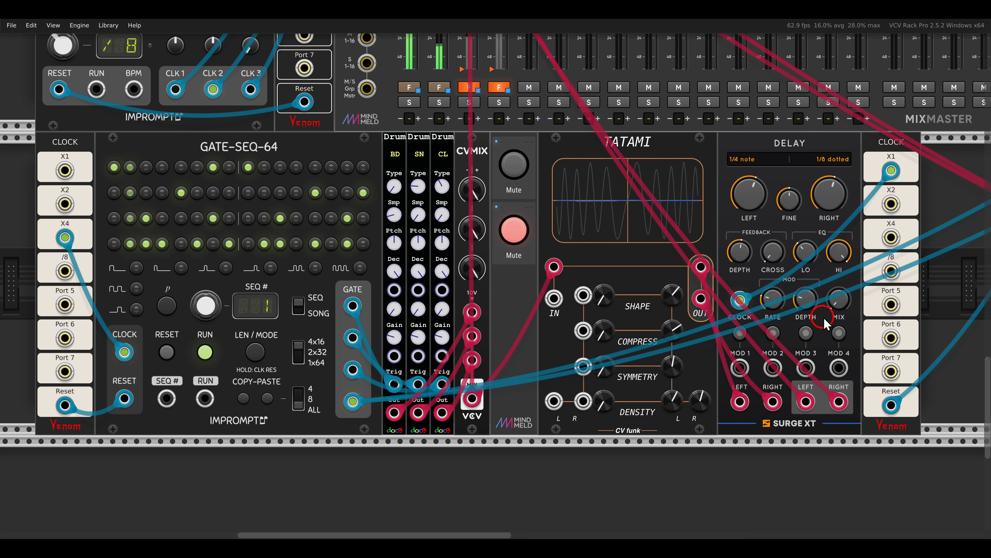
drag(838, 300, 807, 247)
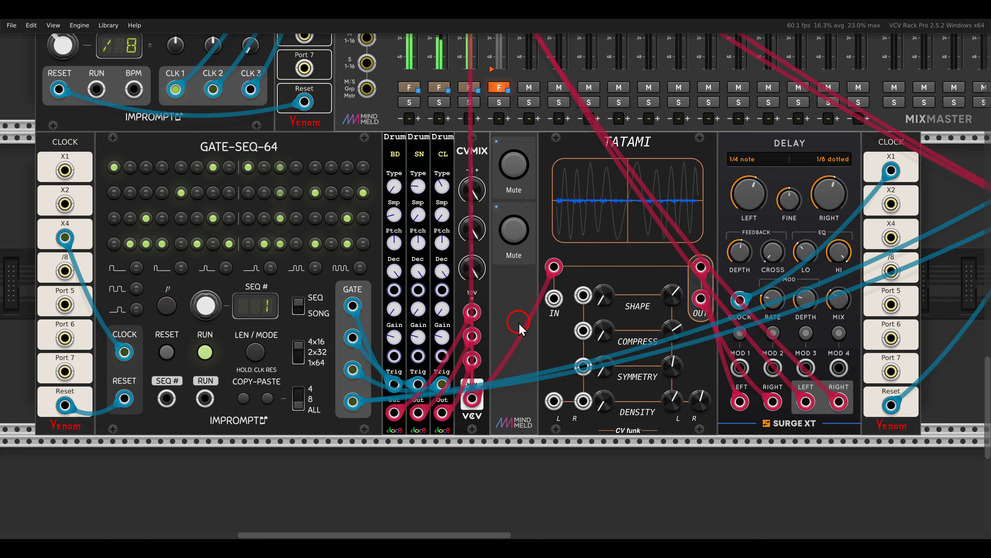
Unmute the Kickall voice using the Mute module between Kickall and its Tatami
scroll(519, 328, down, 3)
scroll(625, 321, right, 5)
scroll(634, 311, up, 2)
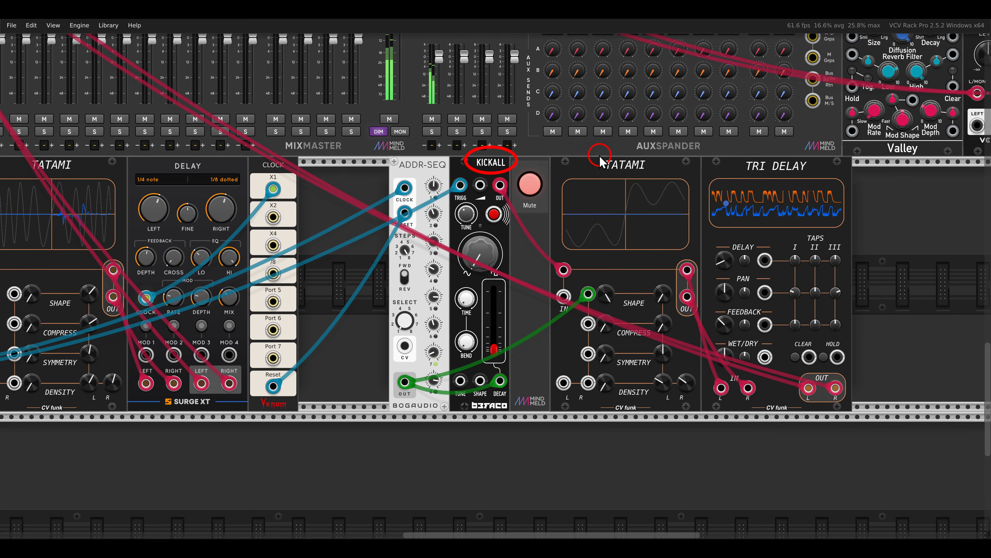
drag(590, 146, 666, 182)
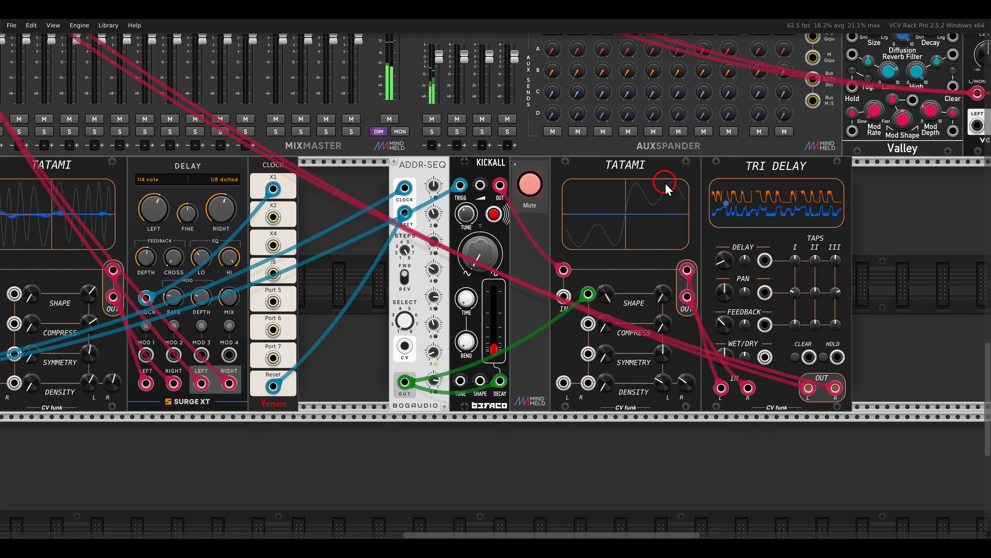
click(537, 187)
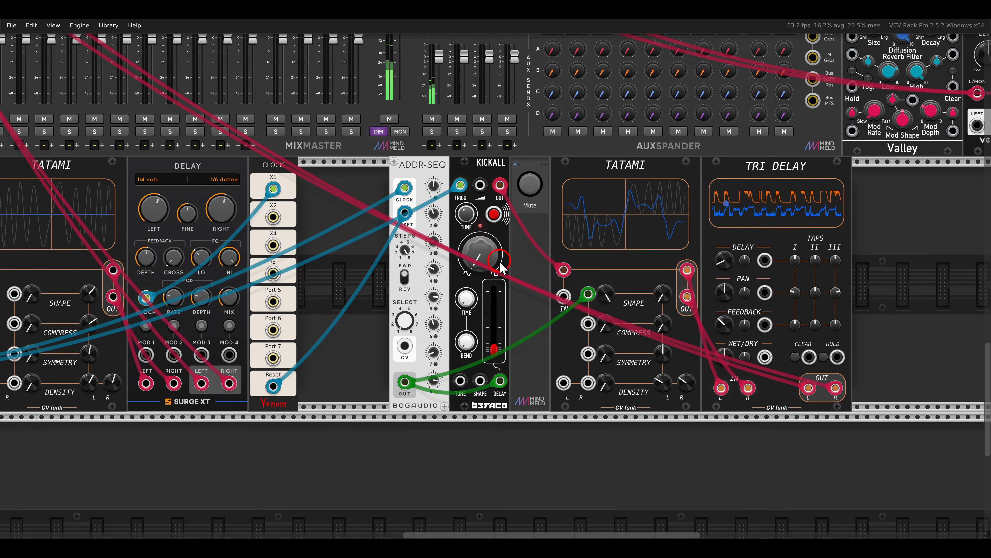
scroll(486, 262, down, 1)
scroll(486, 262, down, 5)
scroll(611, 292, up, 3)
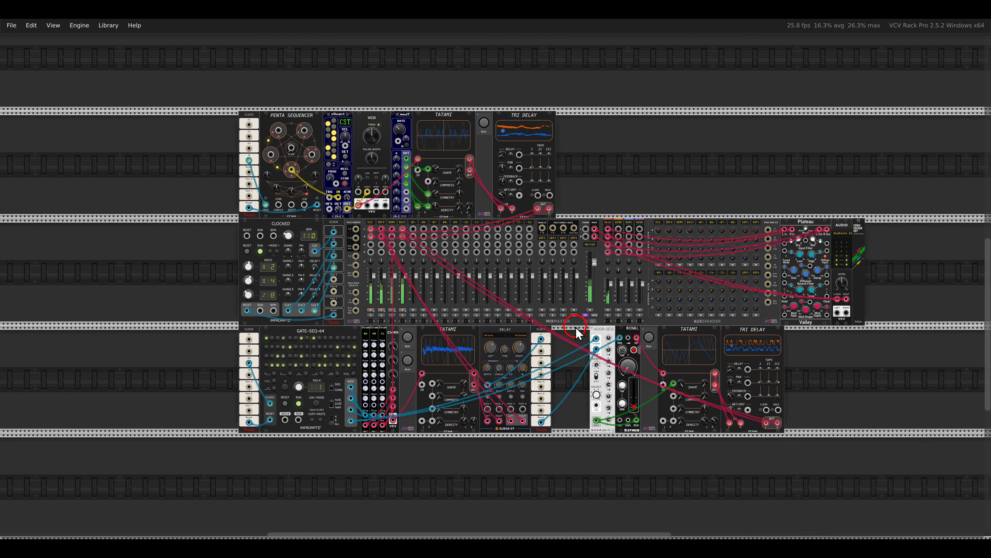
scroll(611, 293, up, 2)
drag(608, 286, 579, 284)
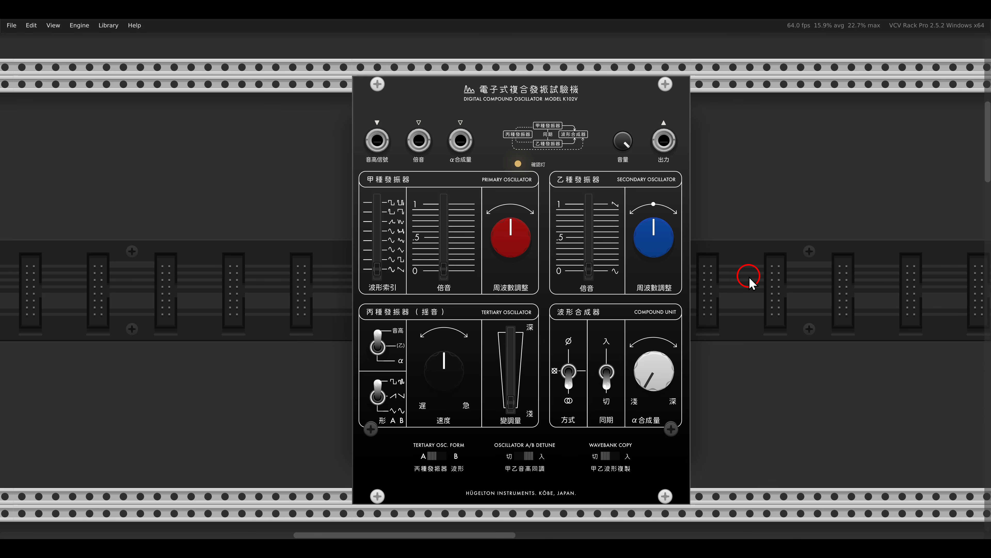
Unmute the Model K102V compound oscillator voice using the Mute module before the VCF
scroll(749, 276, down, 20)
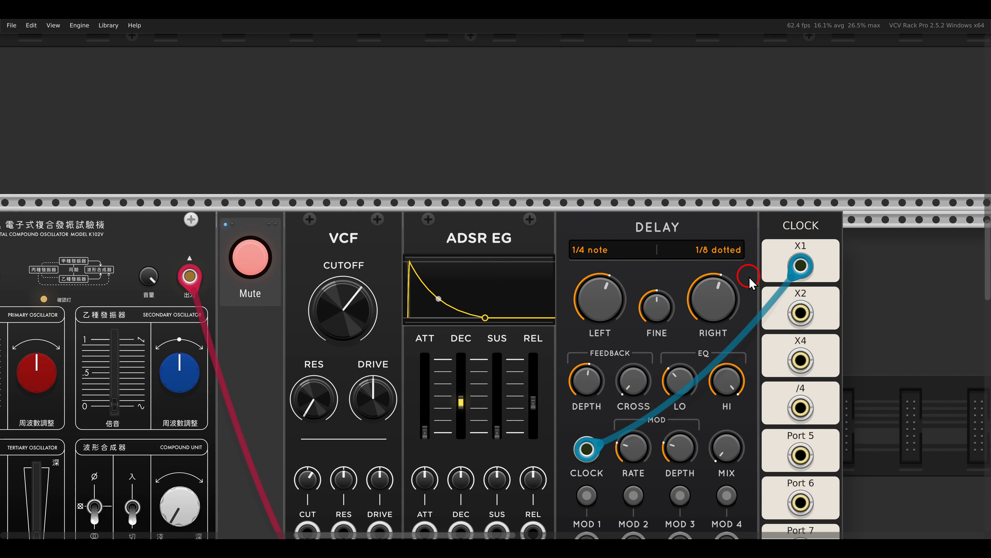
scroll(474, 336, down, 2)
drag(474, 335, 719, 210)
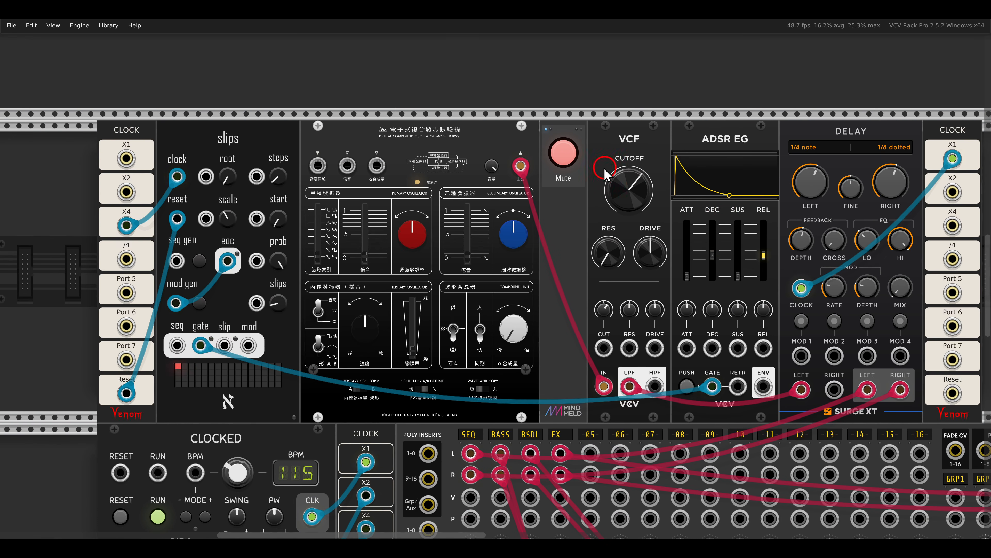
click(574, 158)
mouse_move(621, 199)
mouse_down()
mouse_move(627, 141)
mouse_move(625, 205)
mouse_up()
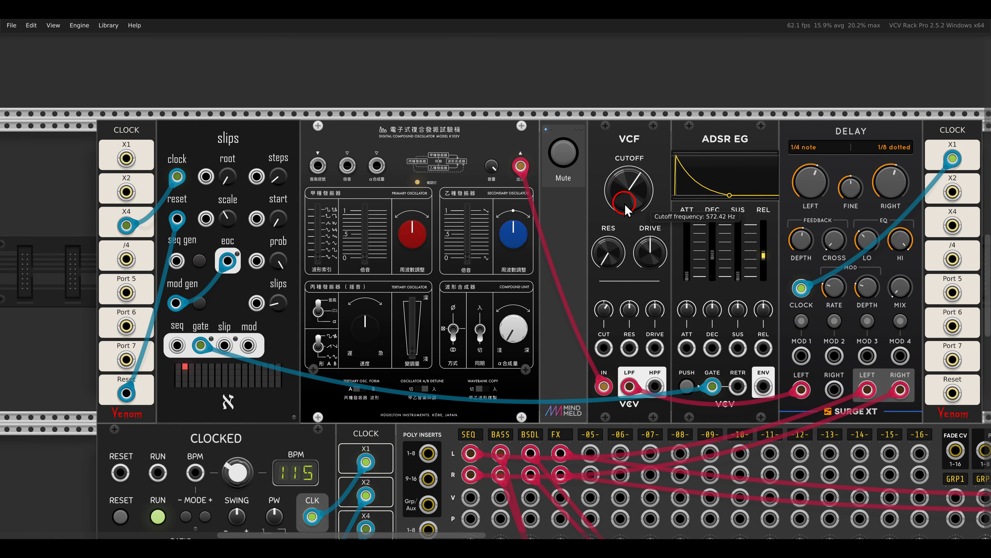
Patch the seq output of slips into the K102V's V/Oct input and raise the VCF cutoff
scroll(391, 250, up, 1)
scroll(391, 250, up, 3)
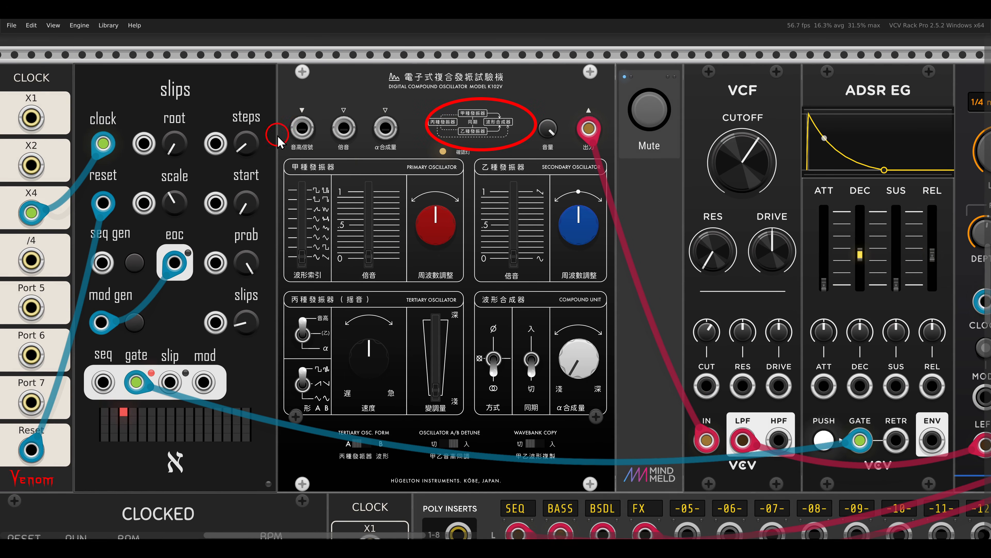
drag(277, 135, 420, 168)
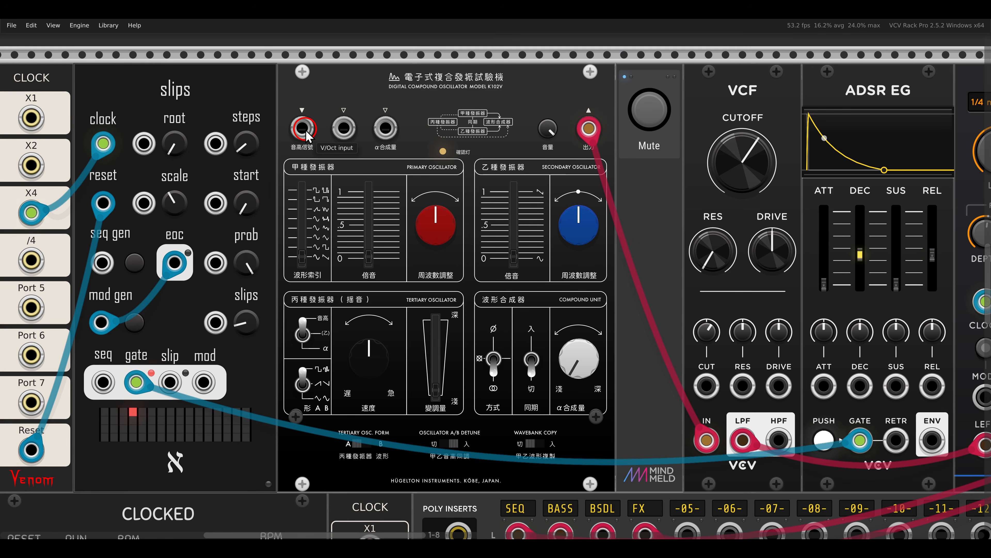
drag(303, 129, 103, 382)
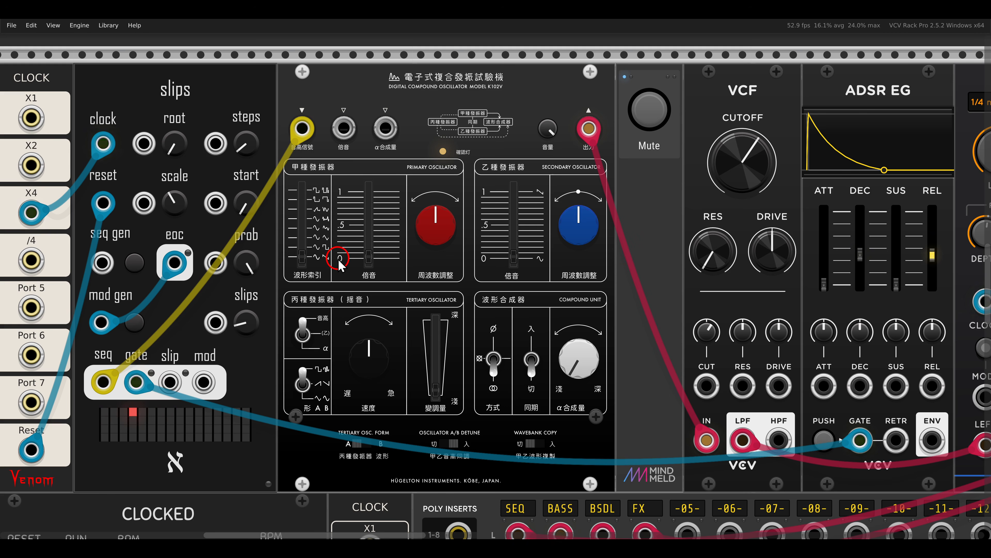
drag(728, 172, 724, 146)
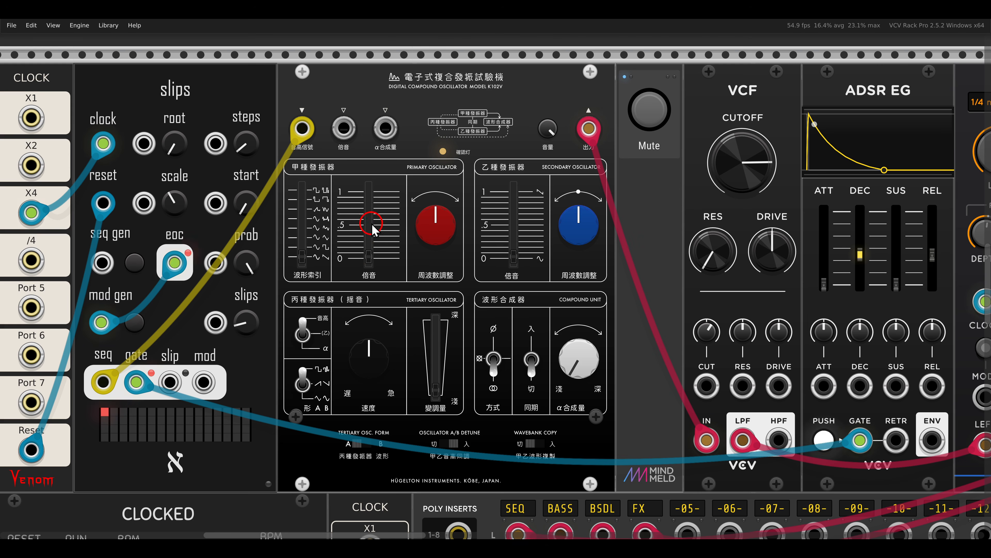
Sweep the primary oscillator's harmonics and return them to 0, and raise its waveform bank to about mid-range
drag(374, 229, 370, 218)
drag(376, 156, 366, 236)
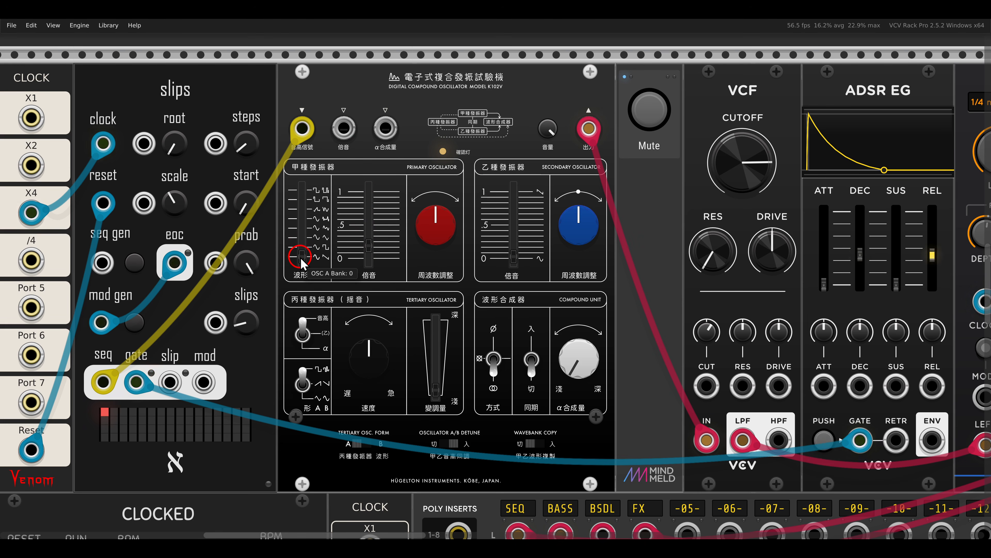
drag(370, 243, 369, 291)
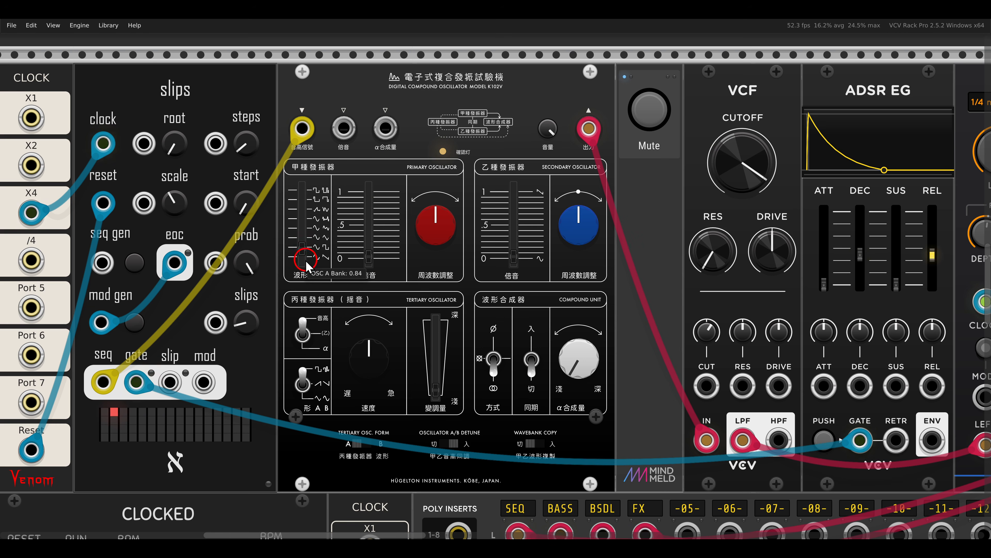
drag(308, 229, 311, 220)
mouse_move(368, 254)
mouse_down()
mouse_move(370, 180)
mouse_move(378, 244)
mouse_move(371, 207)
mouse_move(369, 256)
mouse_up()
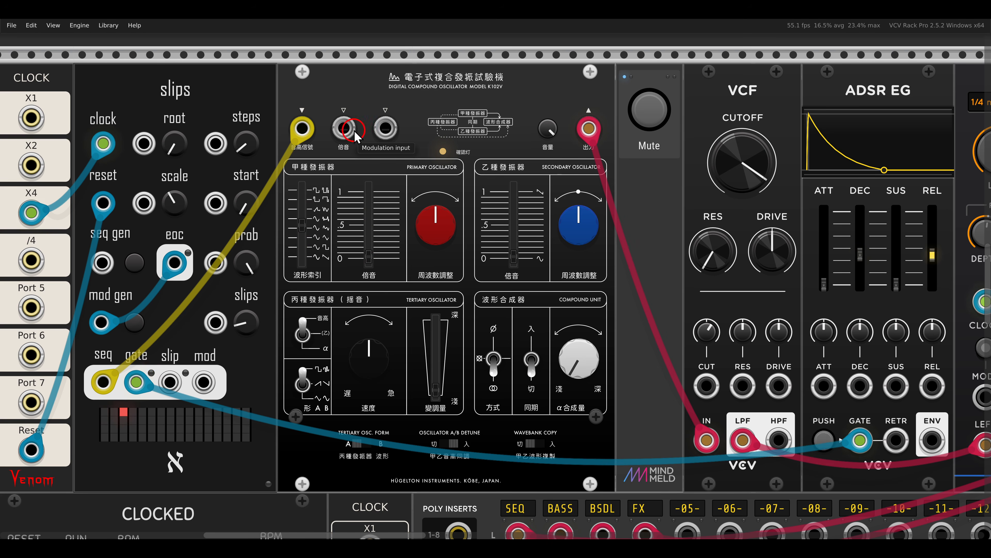
Patch the mod output of slips into the K102V's modulation input and adjust the primary oscillator's waveform bank
drag(351, 130, 204, 382)
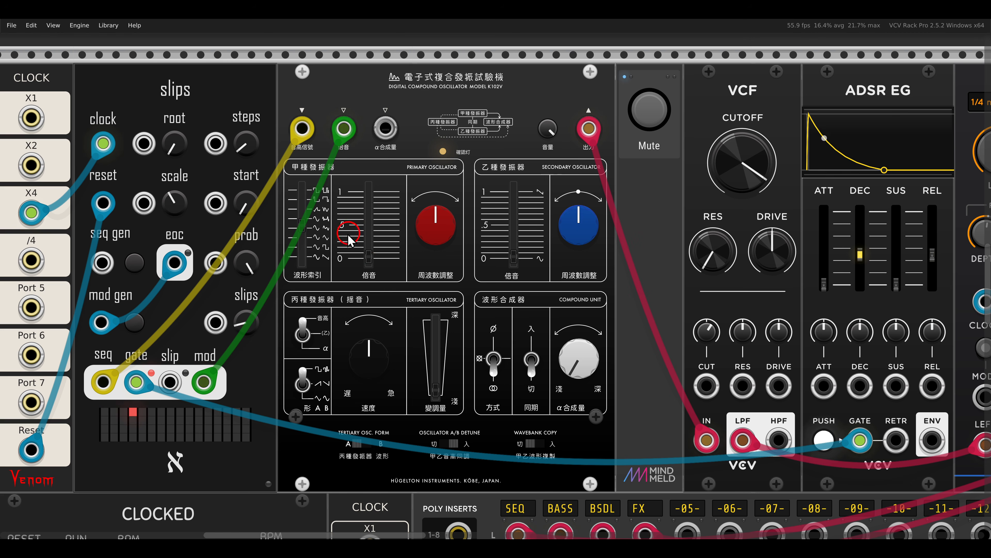
mouse_move(303, 229)
mouse_down()
mouse_move(302, 239)
mouse_move(303, 220)
mouse_up()
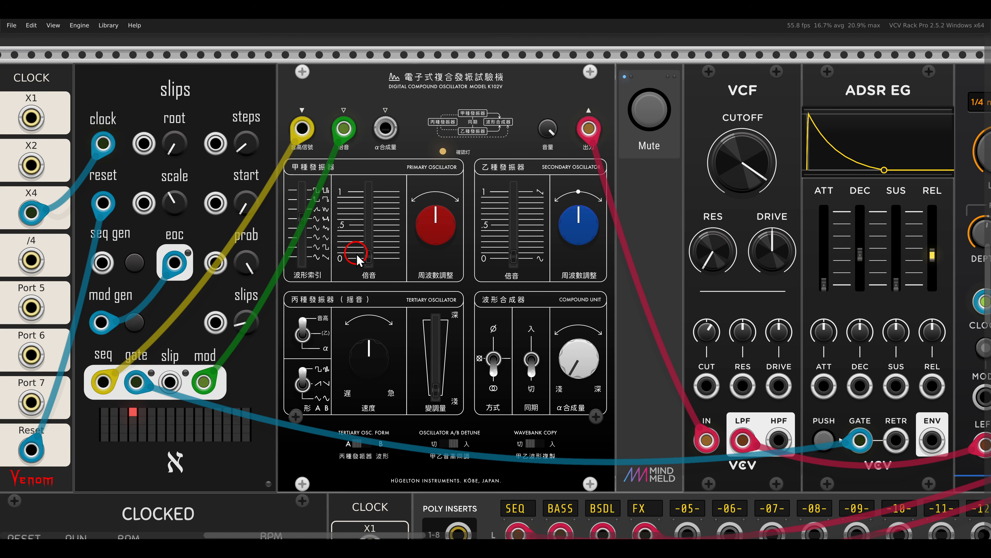
mouse_move(372, 260)
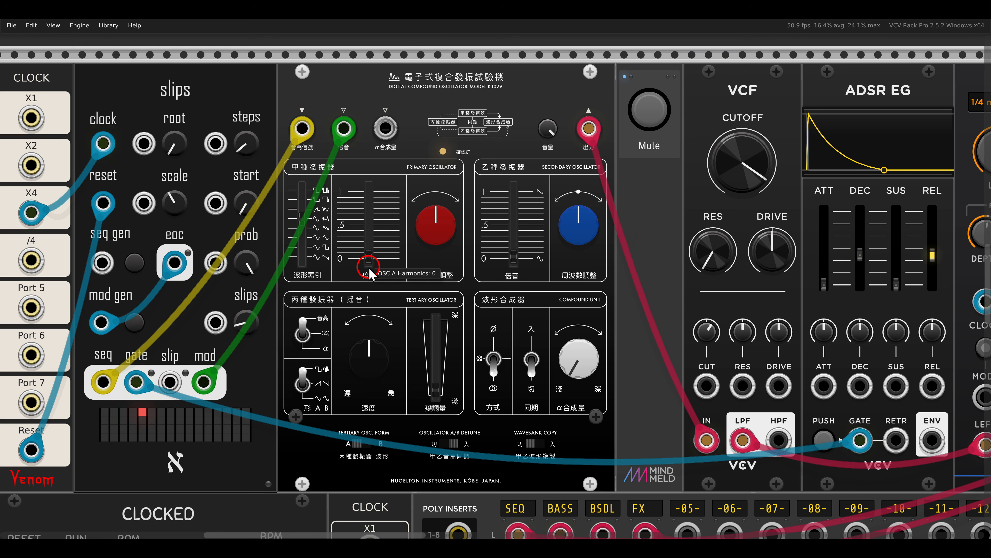
Lower the secondary oscillator's frequency and raise the compound unit's alpha to nearly full
drag(553, 166, 611, 180)
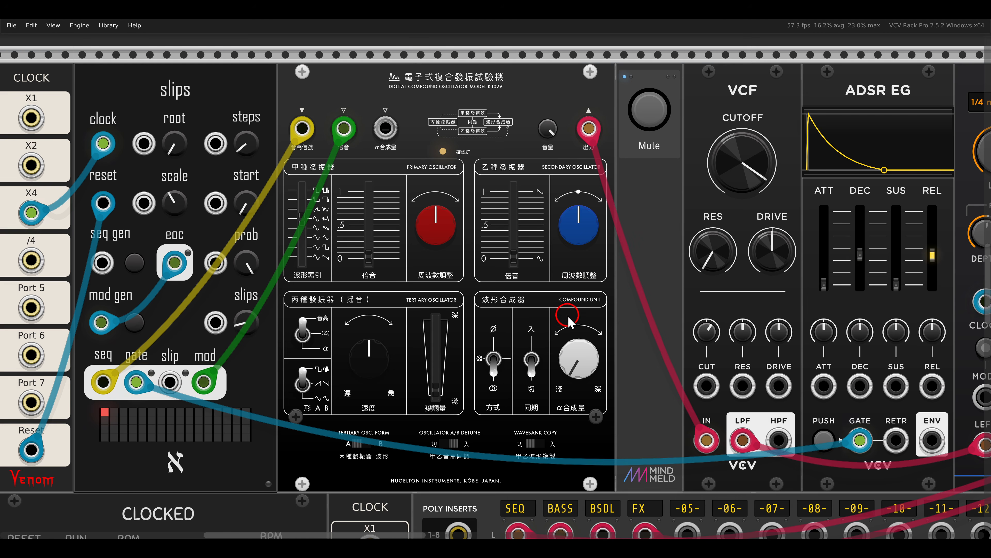
drag(574, 357, 570, 293)
drag(577, 221, 574, 249)
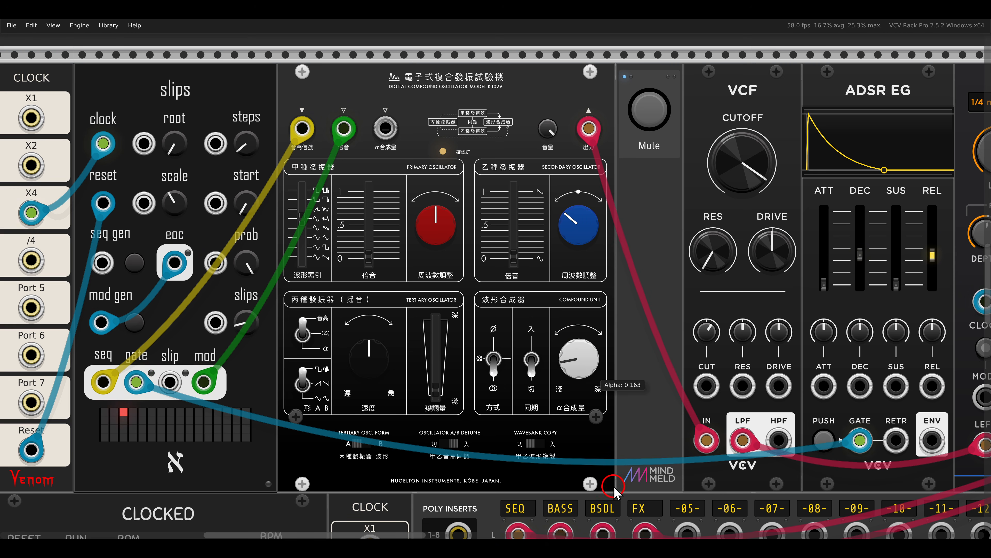
drag(603, 333, 579, 280)
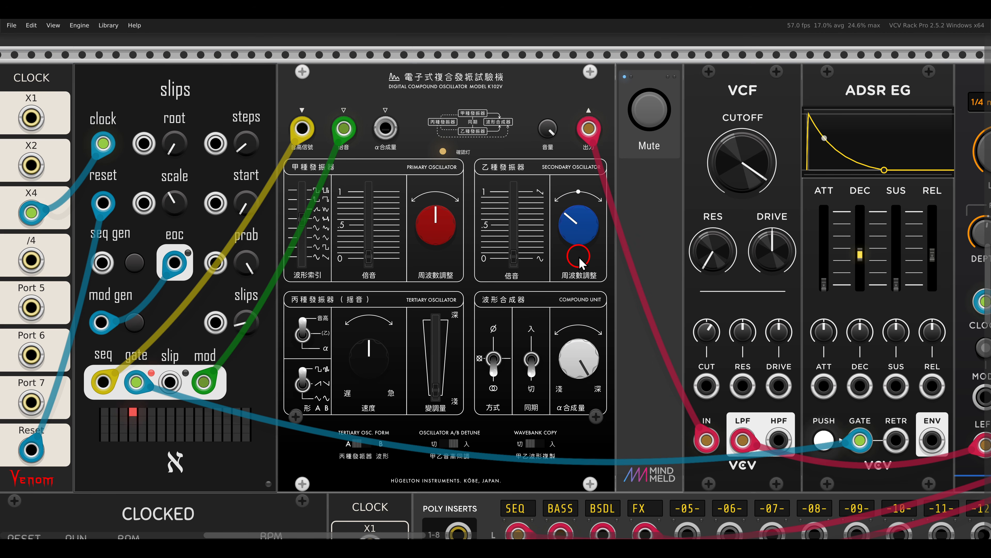
Sweep the secondary oscillator's harmonics up and down, leaving them at about mid-range
drag(516, 250, 527, 287)
click(533, 443)
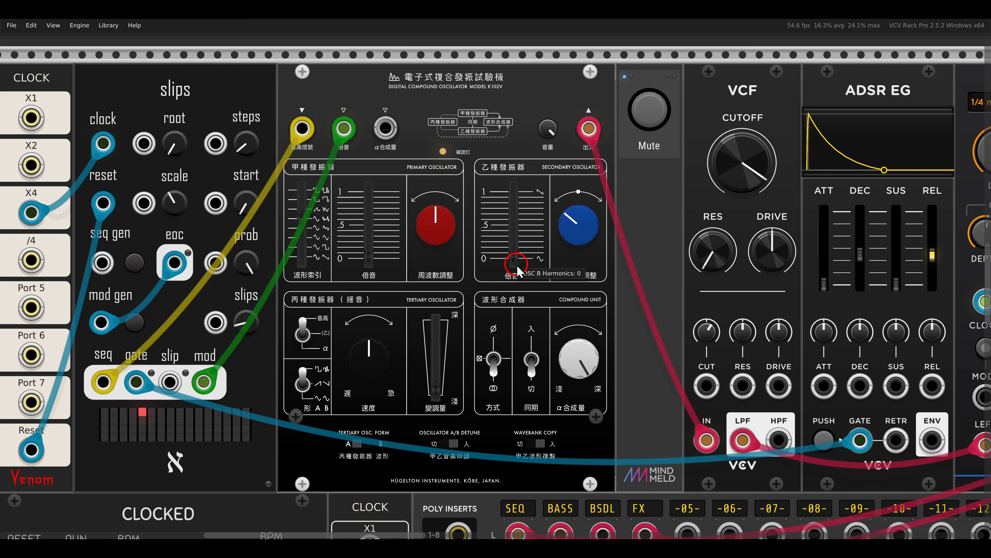
drag(514, 258, 523, 162)
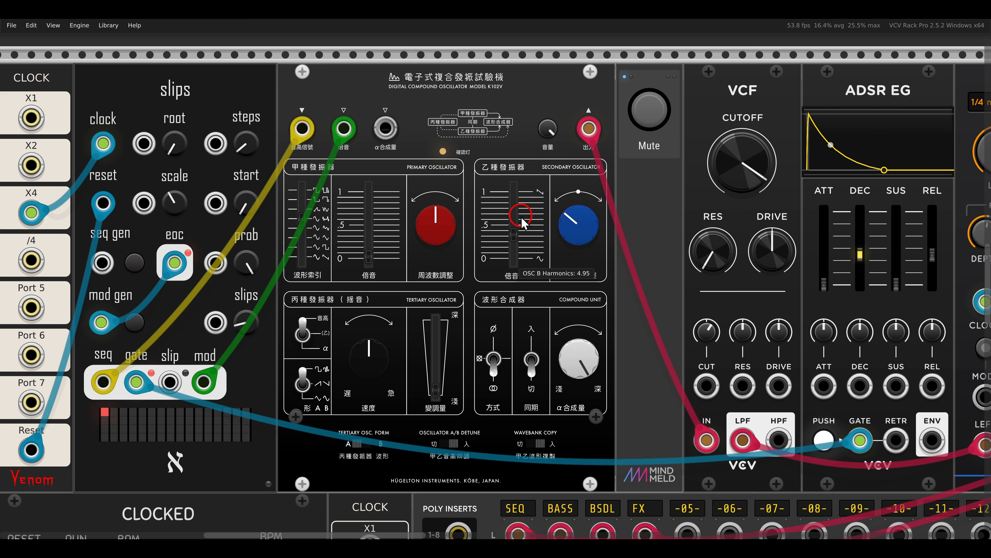
drag(524, 223, 521, 256)
mouse_move(521, 217)
mouse_down()
mouse_move(523, 209)
mouse_move(521, 218)
mouse_up()
Switch the compound unit's mode toggle to its middle position and sweep alpha, ending at the minimum
drag(584, 446, 574, 360)
click(494, 363)
click(493, 354)
drag(570, 323, 577, 256)
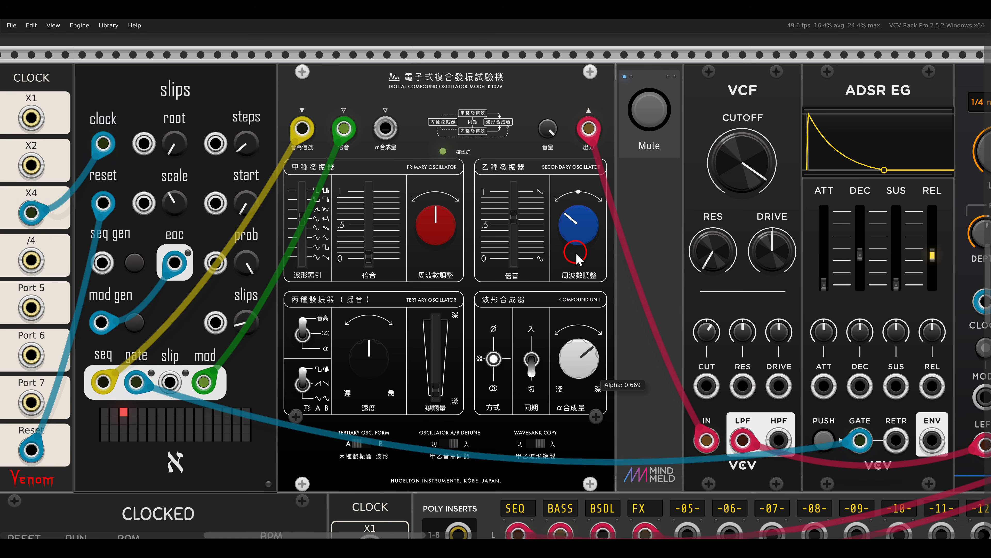
drag(588, 220, 582, 431)
drag(600, 543, 619, 449)
drag(616, 406, 584, 420)
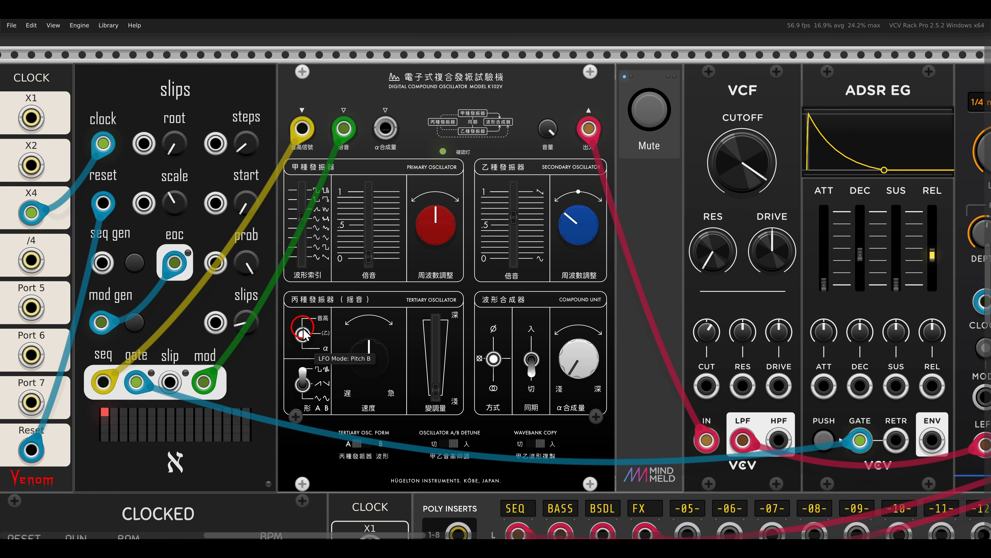
Set the tertiary oscillator's LFO mode to alpha, change its waveform, and raise its depth and speed
click(306, 336)
drag(435, 390, 441, 340)
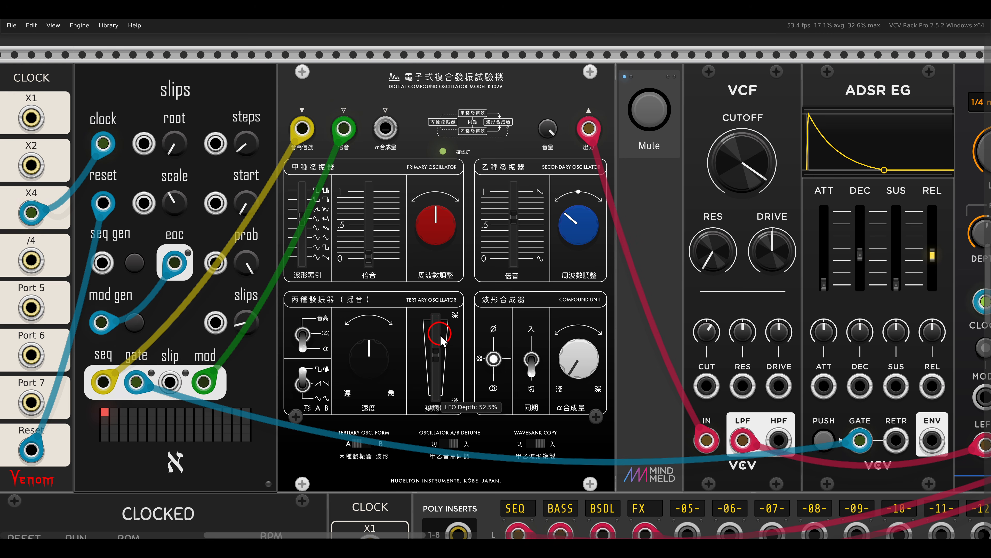
click(308, 384)
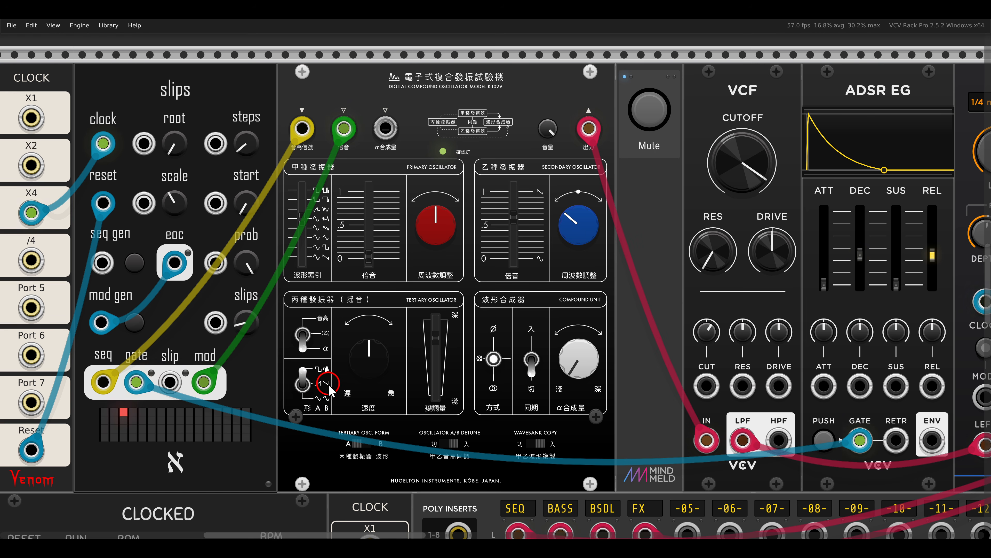
click(310, 379)
drag(436, 339, 436, 334)
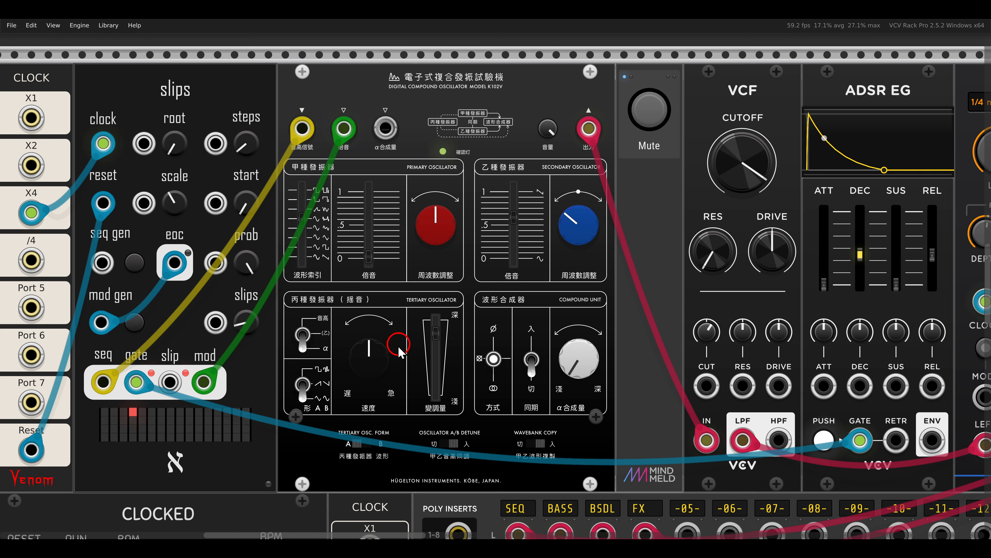
mouse_move(376, 354)
mouse_down()
mouse_move(371, 318)
mouse_move(381, 327)
mouse_move(375, 347)
mouse_up()
Toggle the LFO waveform bank between A (Sq/Up/Tri) and B (Rnd/Down/Sin), and adjust LFO speed and depth, setting depth to about 79%
click(357, 444)
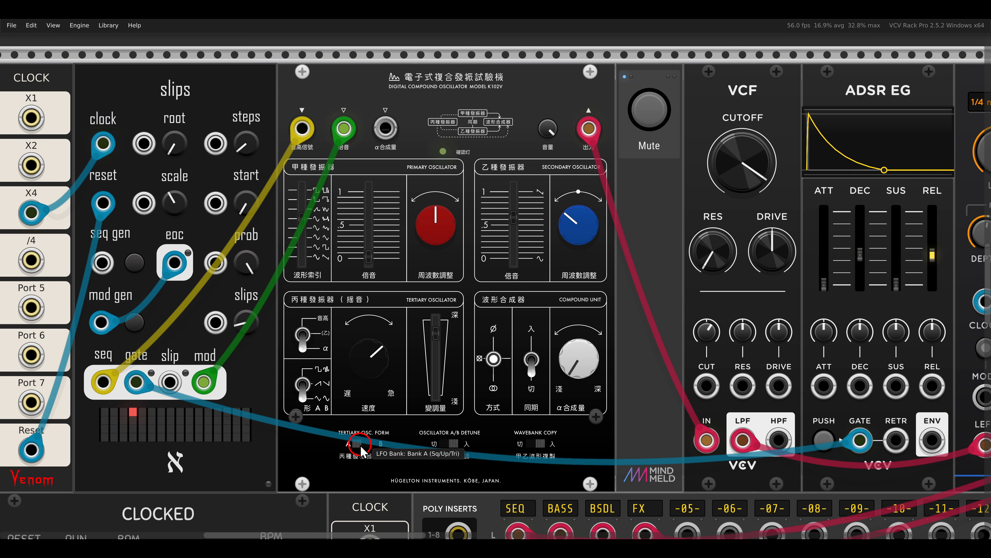
click(361, 446)
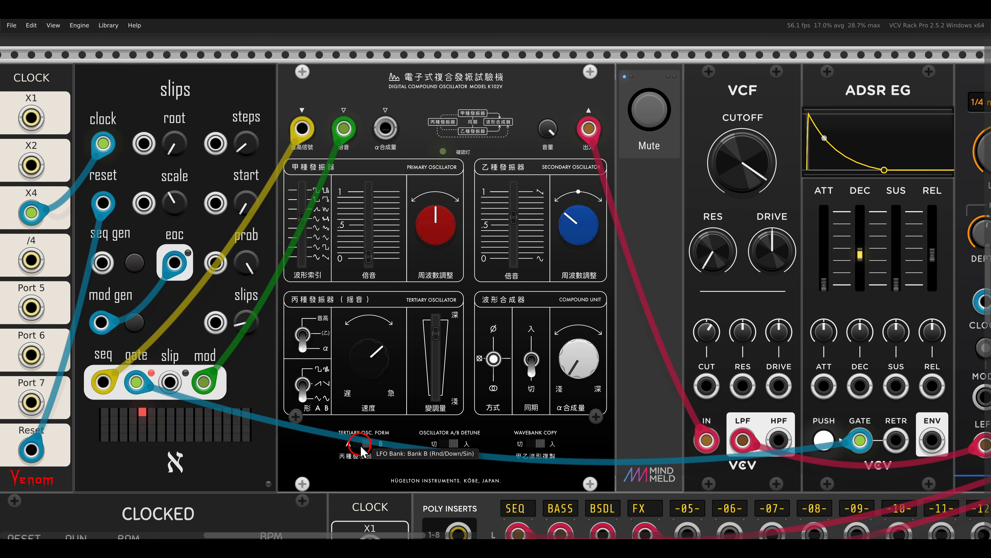
drag(362, 378, 359, 353)
drag(438, 333, 439, 344)
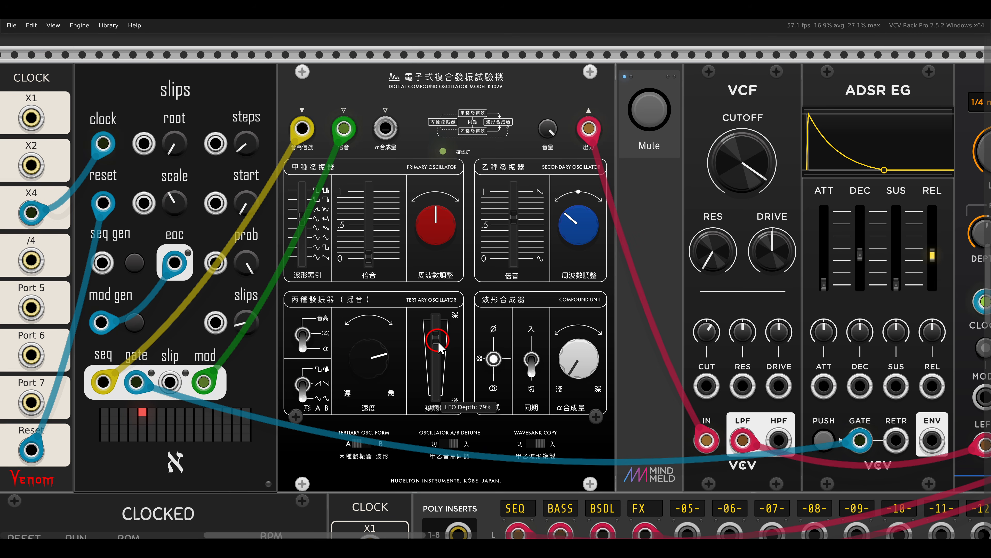
mouse_move(374, 362)
mouse_down()
mouse_move(376, 396)
mouse_move(371, 360)
mouse_up()
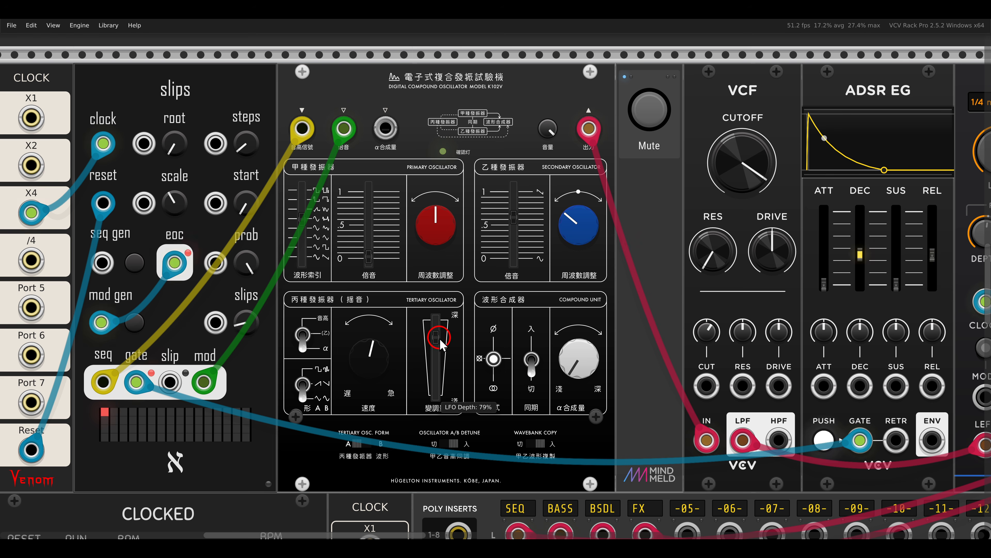
drag(441, 381, 440, 344)
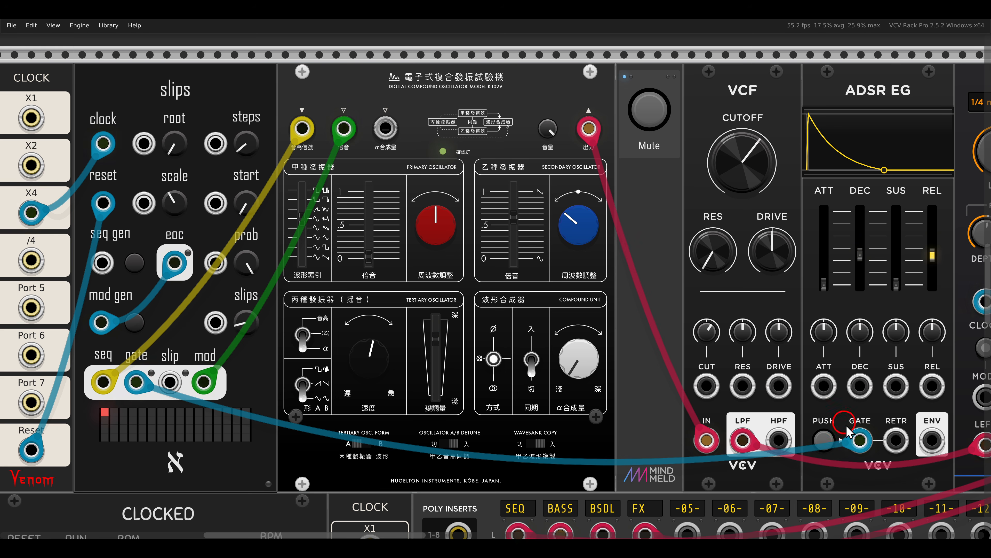
Patch the ADSR EG's ENV output into the VCF's CUT input
drag(930, 446, 707, 386)
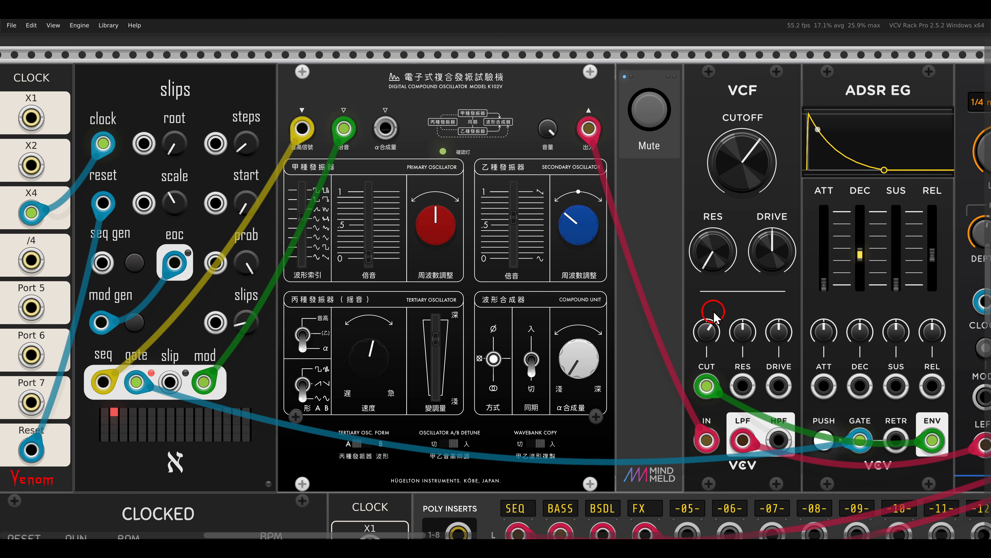
scroll(709, 297, down, 3)
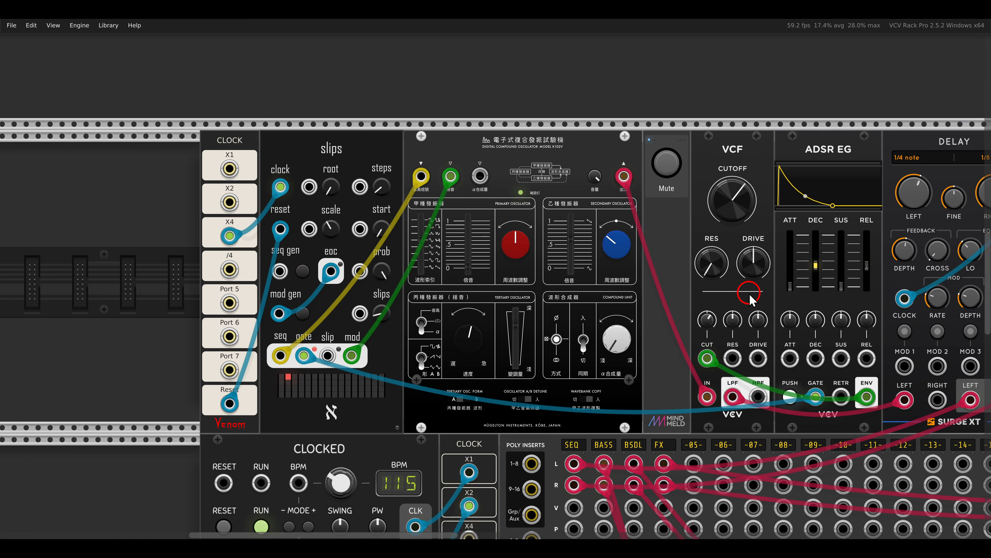
Unmute the ADDR-SEQ-driven compound oscillator voice that feeds the Electric Ensemble and Surge XT filter
drag(851, 261, 839, 239)
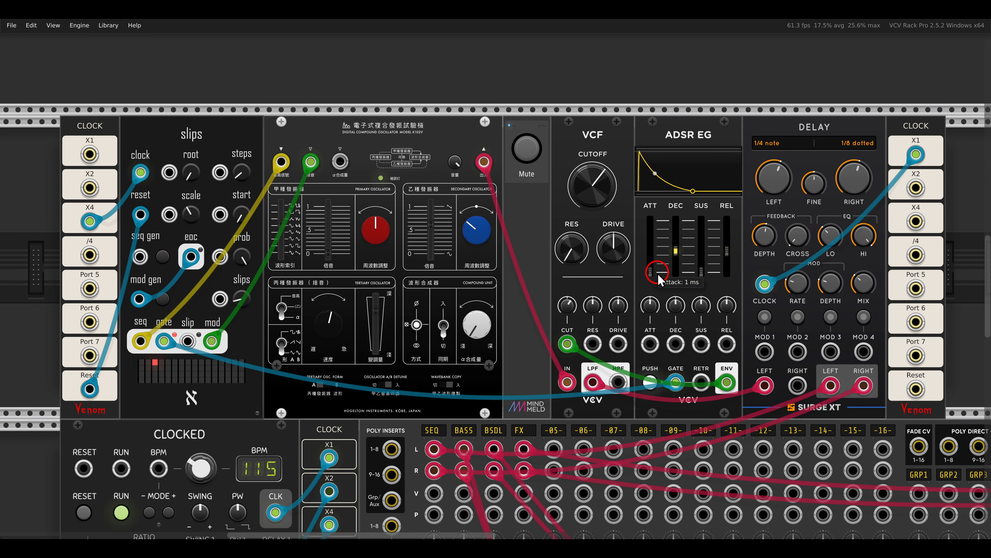
scroll(648, 281, down, 10)
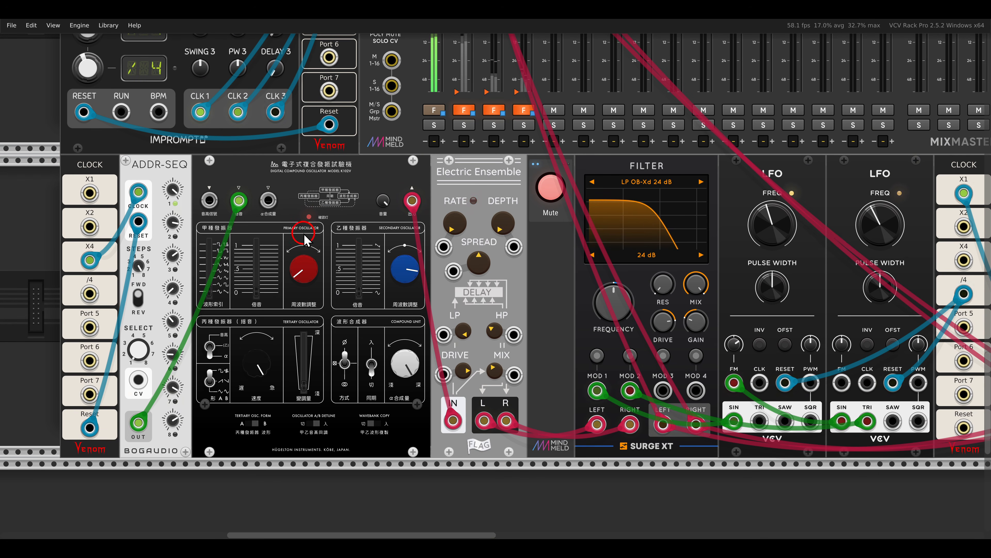
drag(183, 182, 224, 225)
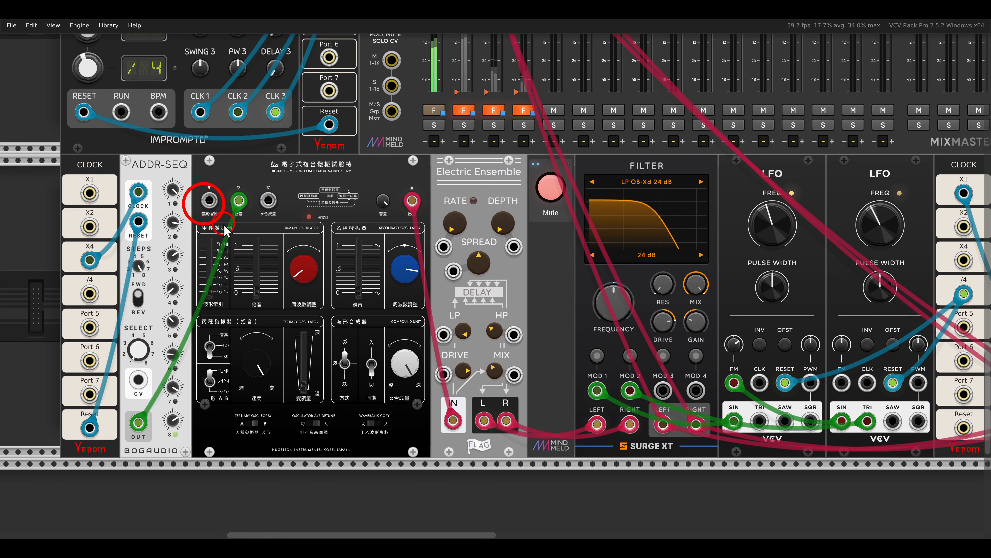
mouse_move(239, 203)
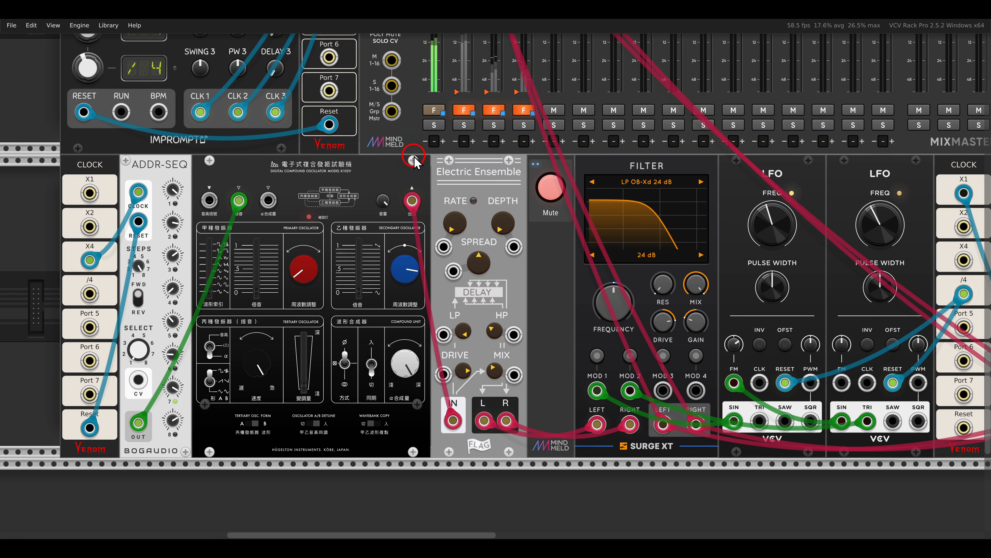
drag(414, 156, 524, 187)
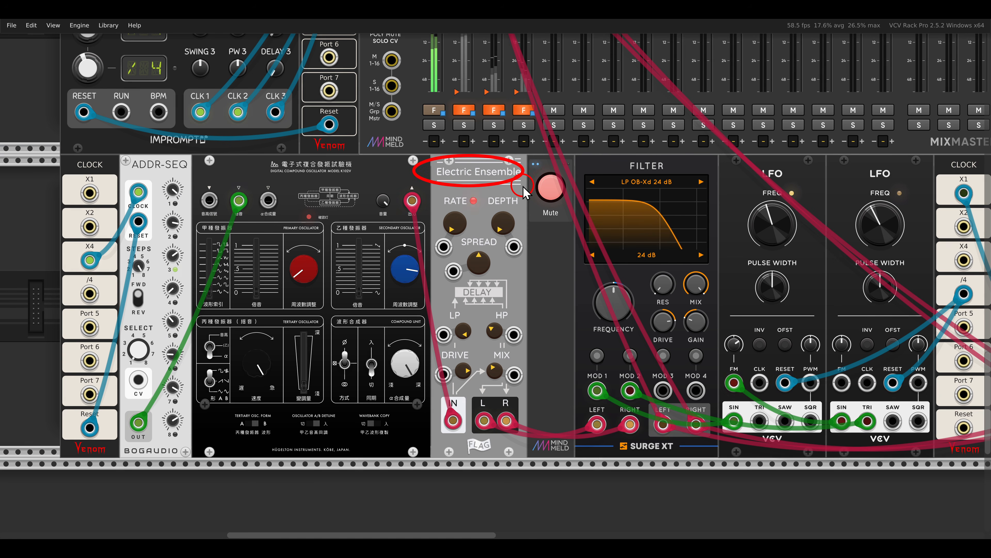
click(550, 188)
scroll(562, 260, down, 1)
drag(571, 261, 438, 264)
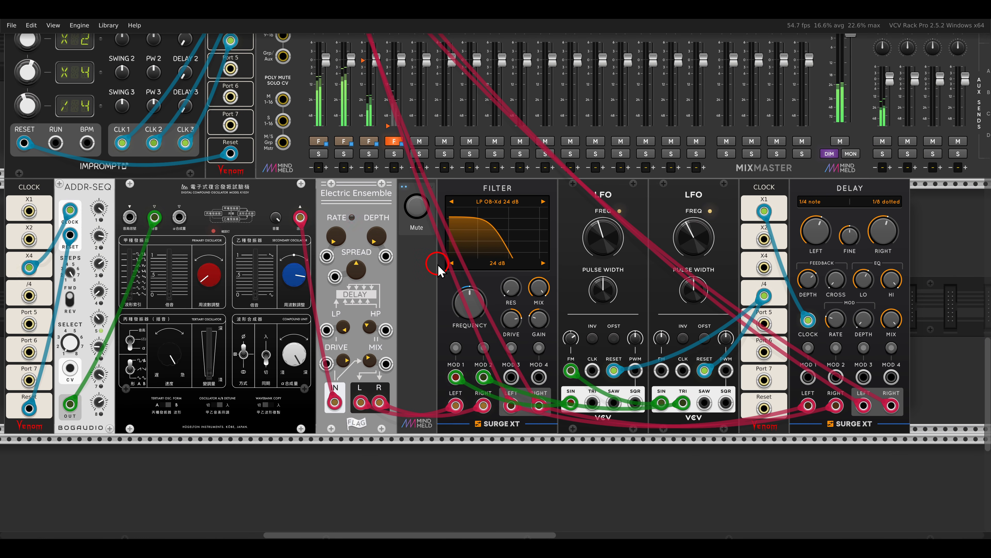
drag(438, 265, 454, 264)
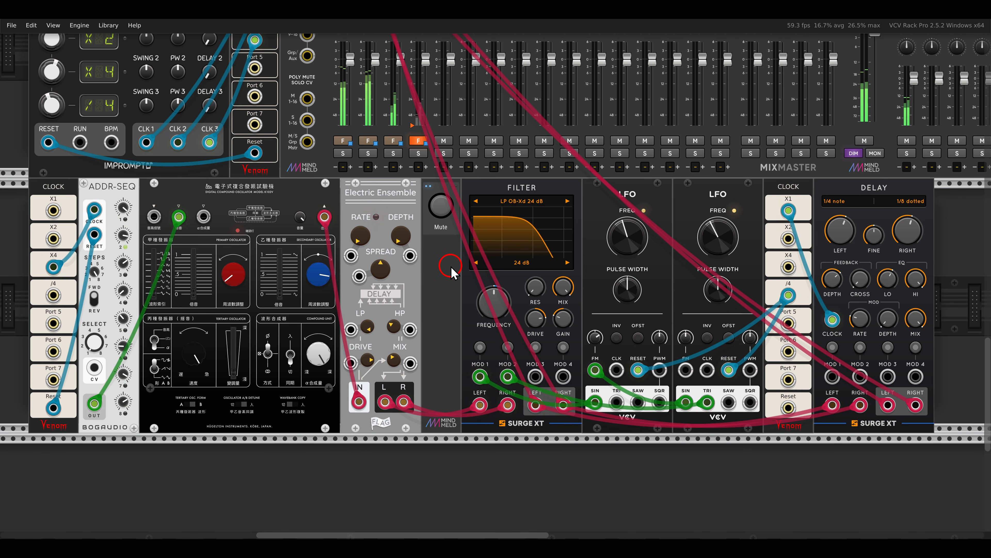
Unmute the compound oscillator voice that runs through the Tangents filter with mod7 modulating its alpha
scroll(451, 268, down, 1)
drag(613, 238, 293, 381)
drag(704, 168, 442, 371)
scroll(503, 180, up, 2)
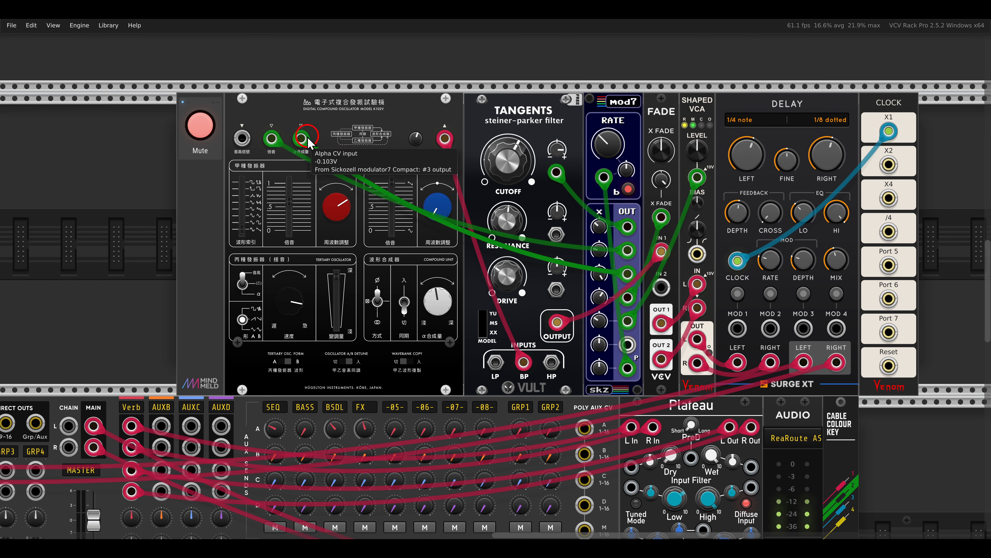
drag(415, 280, 465, 325)
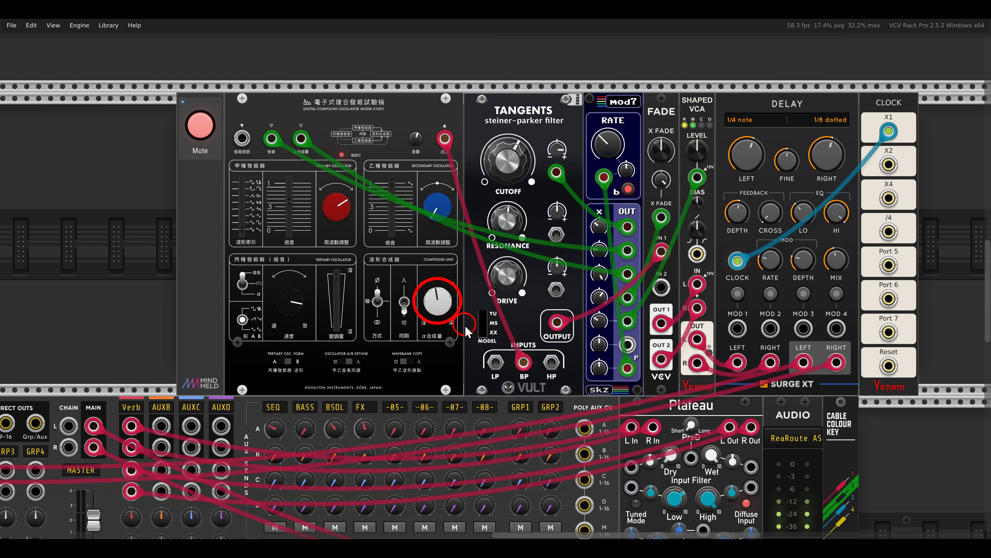
click(200, 125)
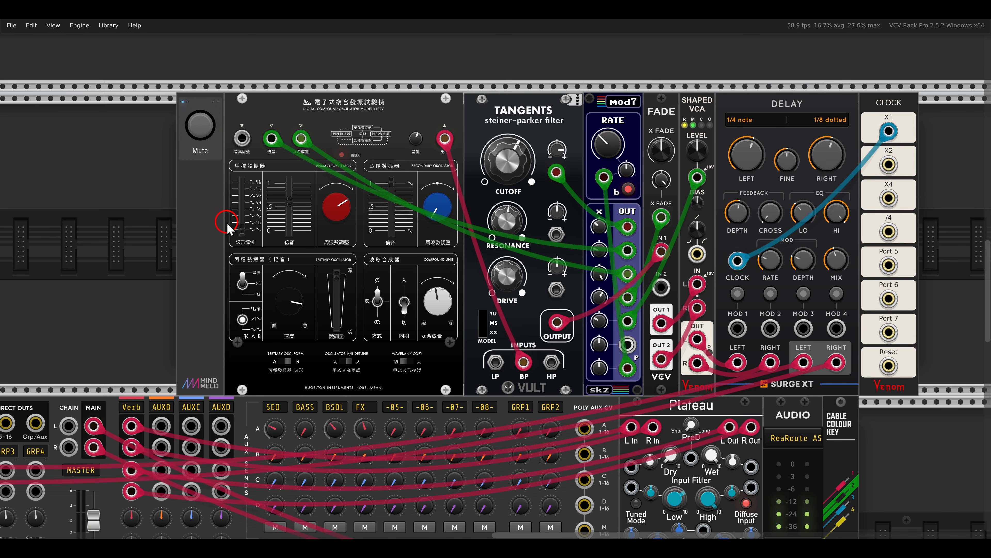
scroll(226, 230, down, 5)
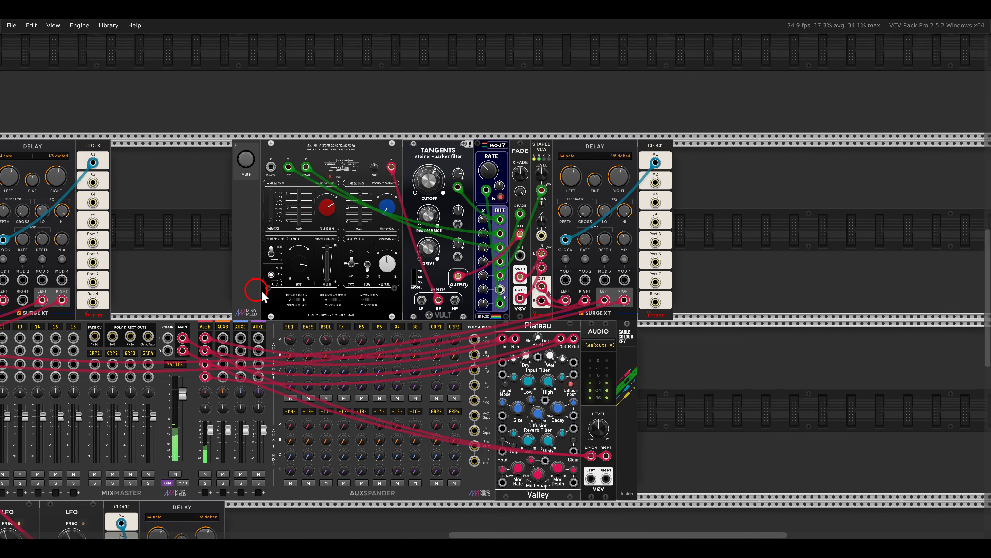
scroll(316, 285, down, 3)
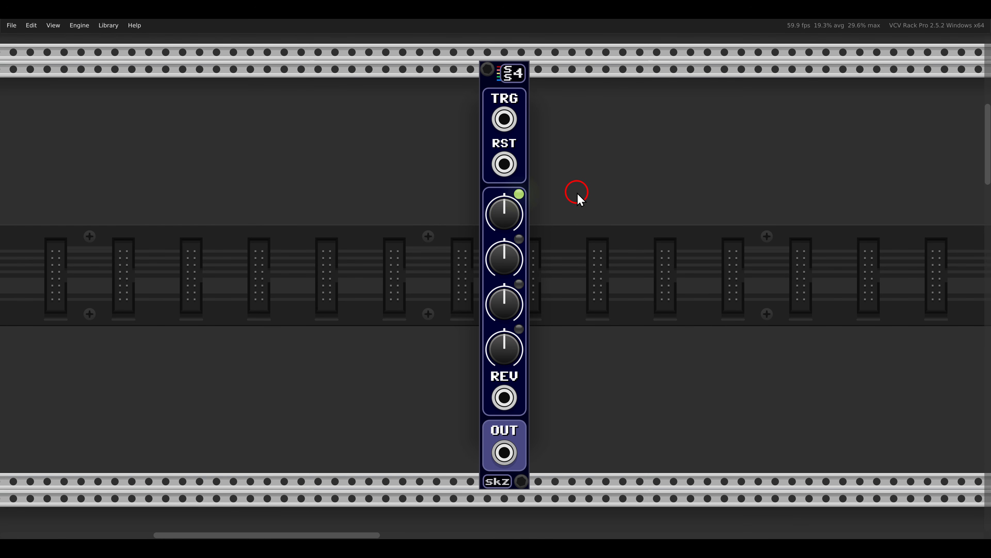
Unmute the VCO UNIT voice sequenced by the SS4 and sQuant modules
scroll(577, 197, down, 15)
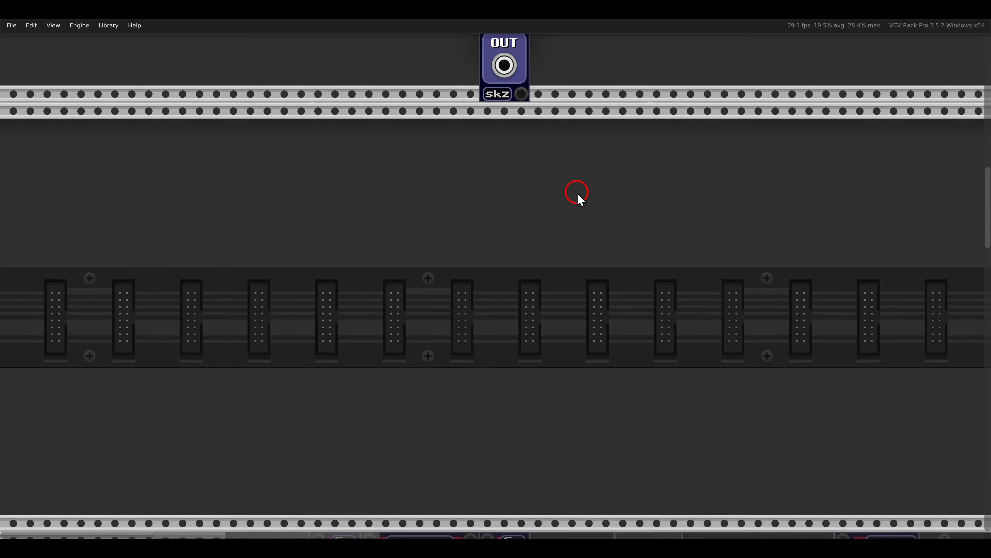
scroll(577, 193, down, 3)
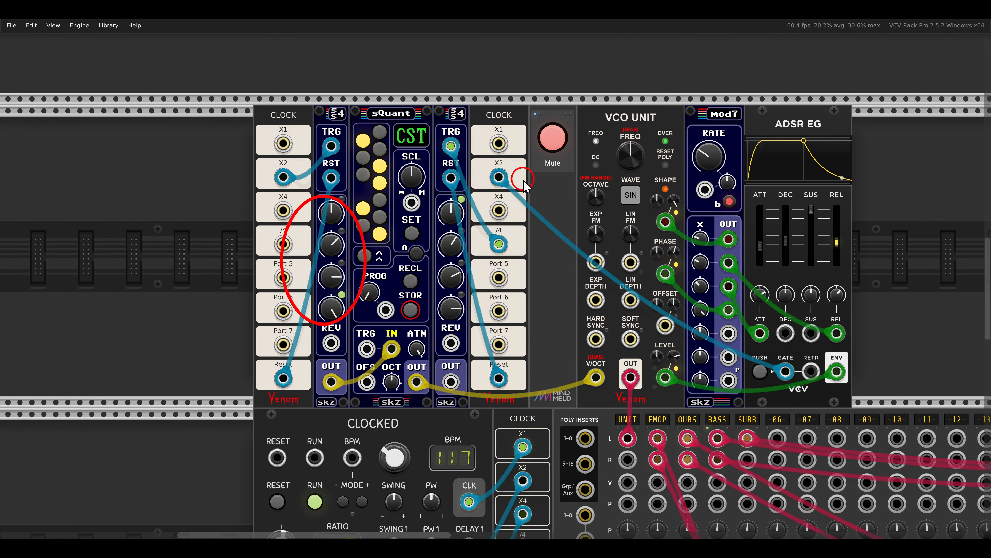
click(558, 143)
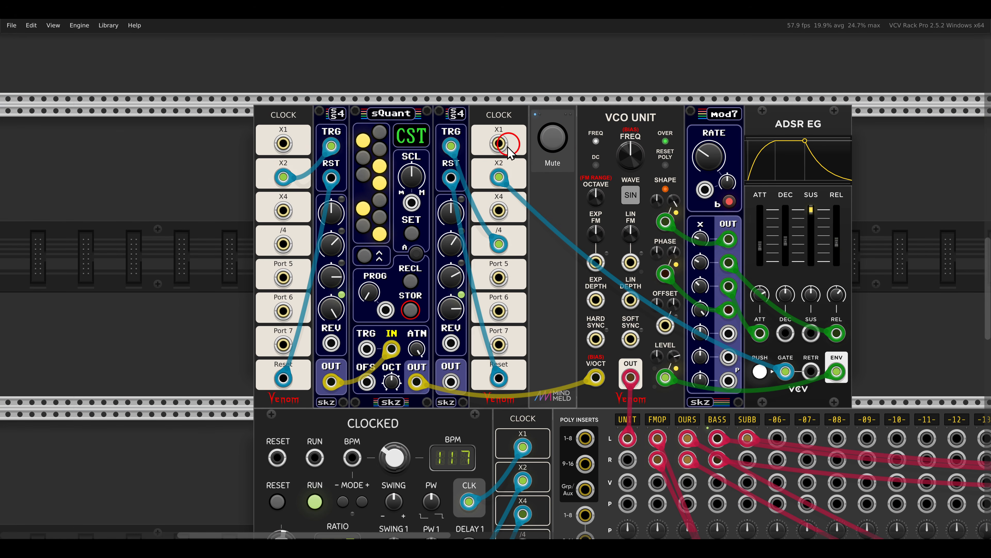
Patch the second SS4 sequencer's OUT into the OFS input of the sQuant in the VCO UNIT voice
drag(431, 104, 472, 128)
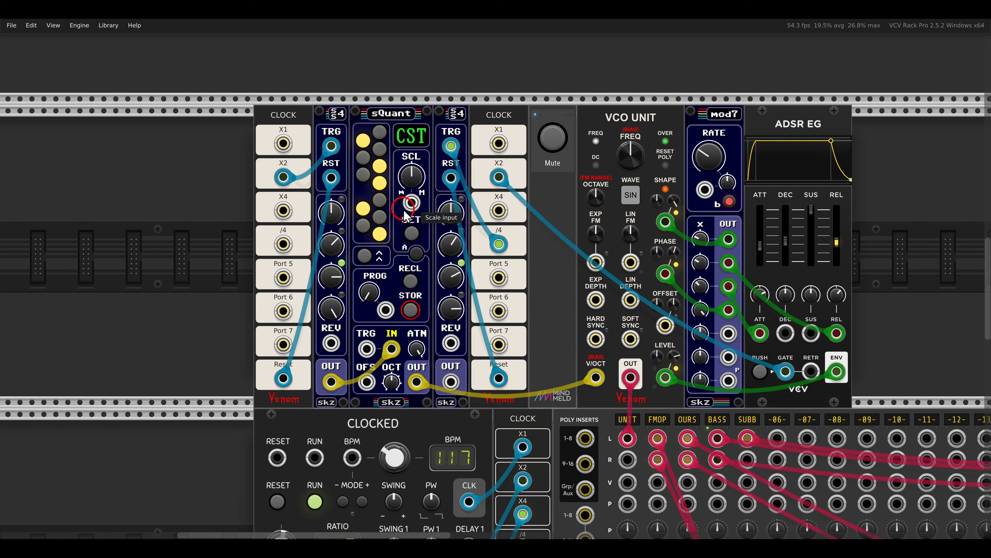
scroll(404, 211, up, 2)
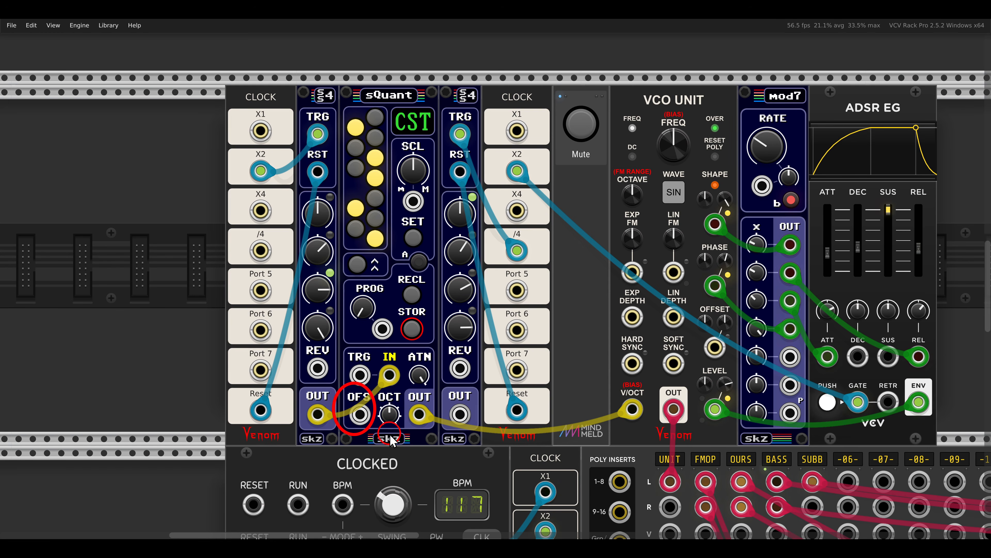
drag(460, 414, 360, 414)
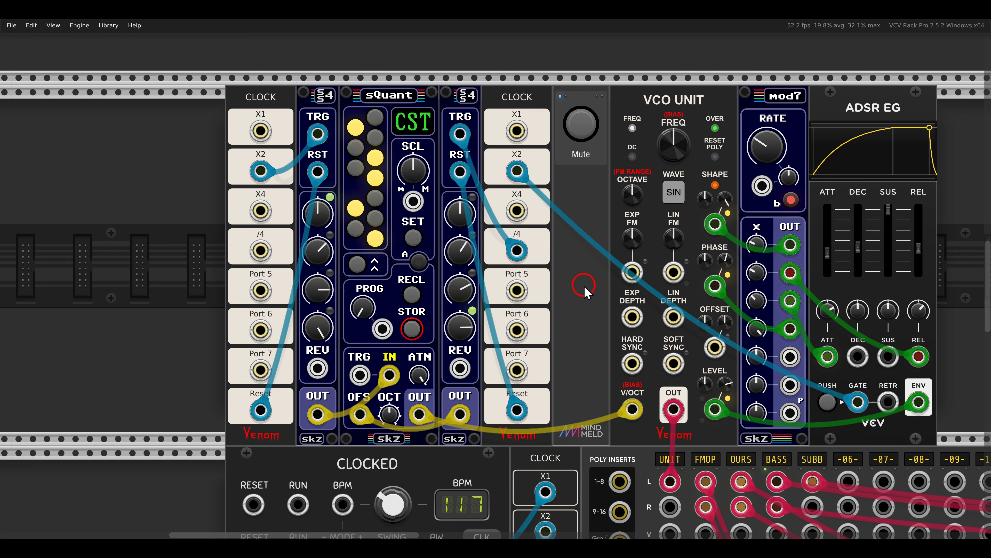
Unmute the FM-OP voice and solo it
scroll(584, 288, down, 10)
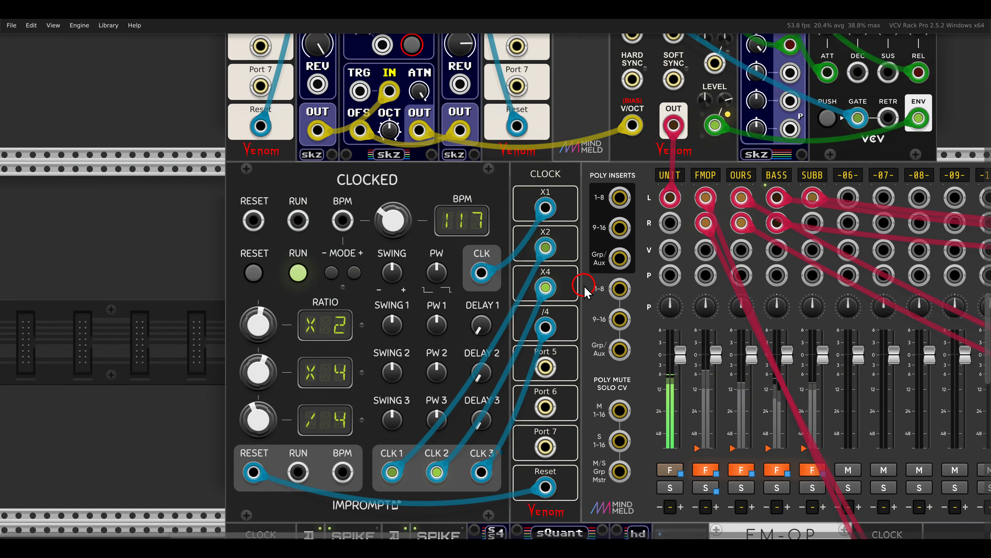
scroll(625, 345, down, 3)
drag(627, 345, 553, 261)
click(572, 229)
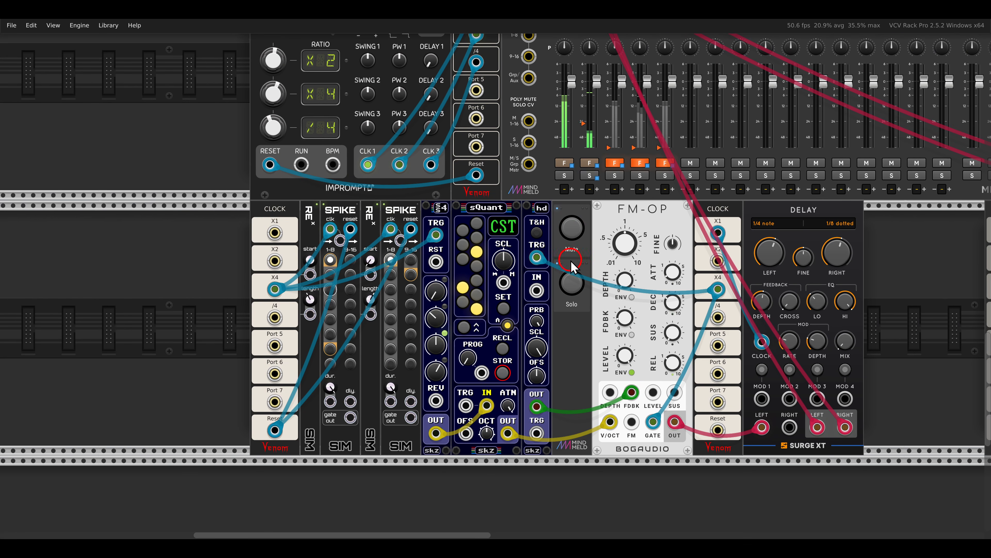
click(572, 283)
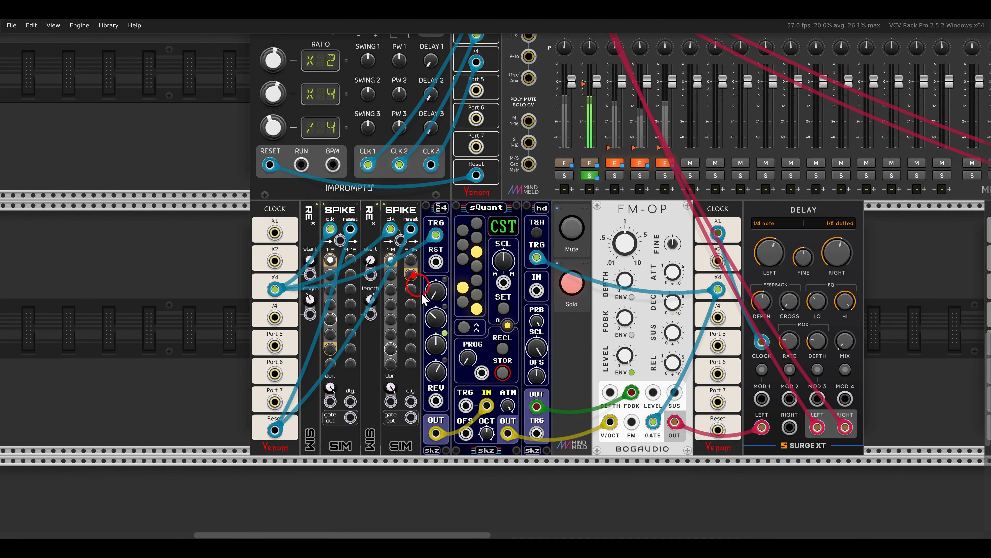
Patch the second Spike's gate out into the SS4's RST input and the first Spike's gate out into its REV input
drag(412, 272, 463, 391)
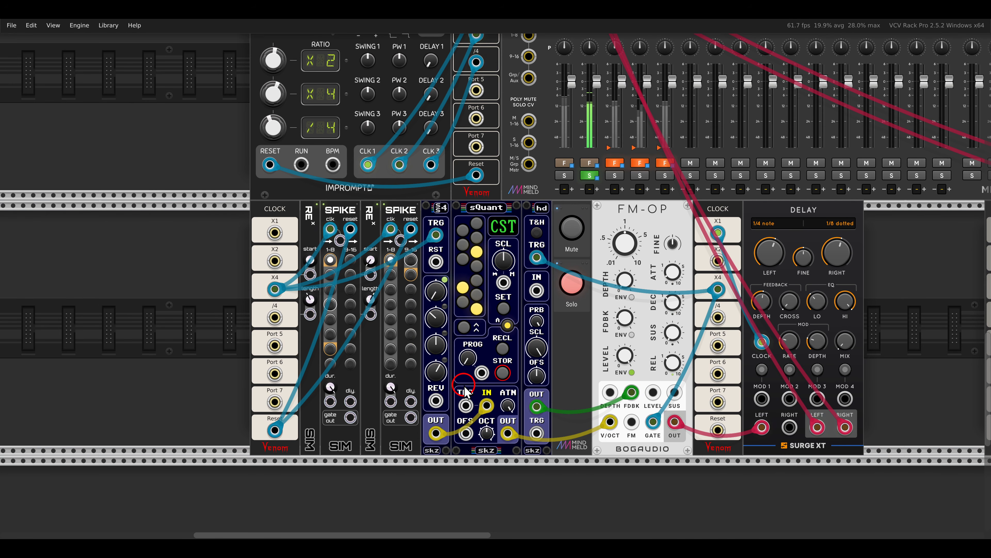
scroll(401, 355, up, 5)
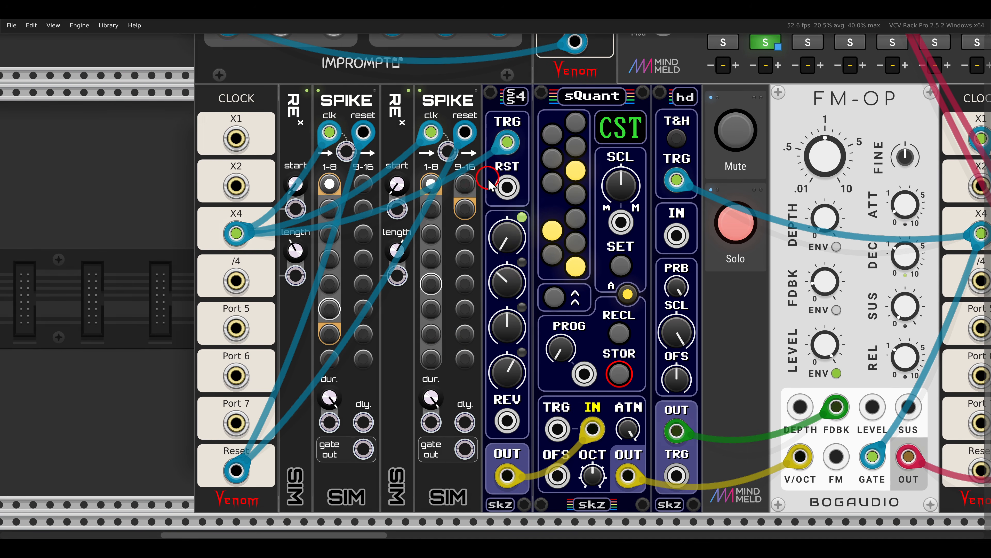
drag(484, 165, 523, 210)
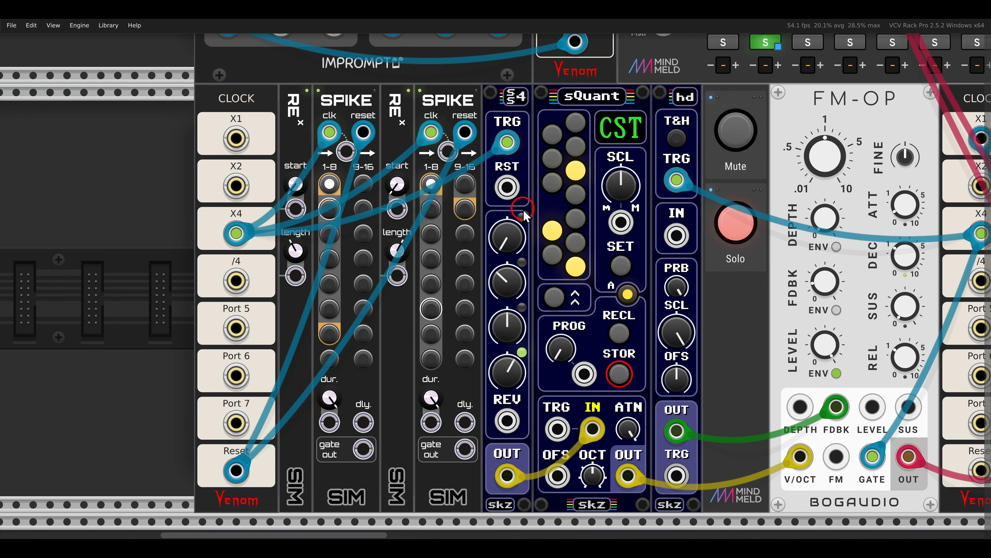
drag(465, 449, 506, 189)
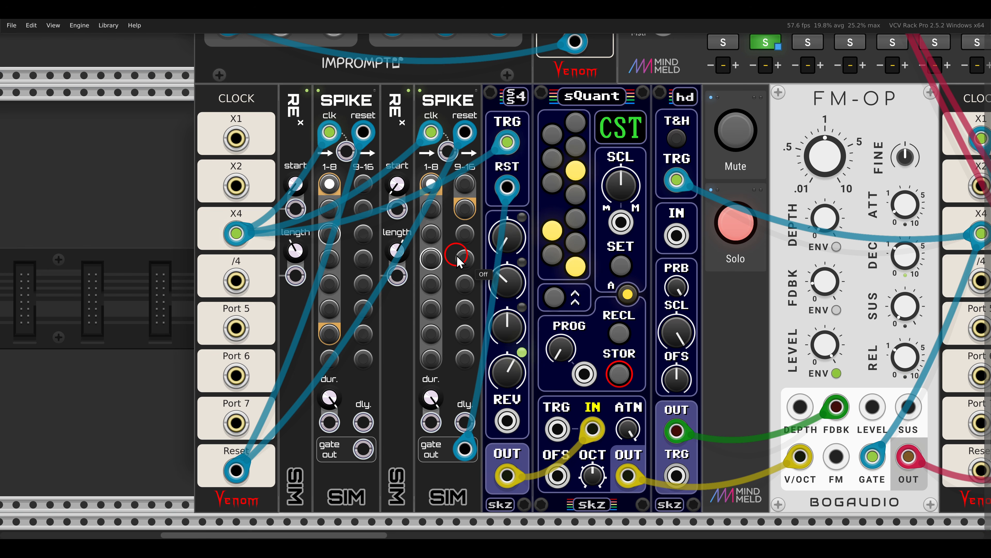
drag(364, 448, 509, 420)
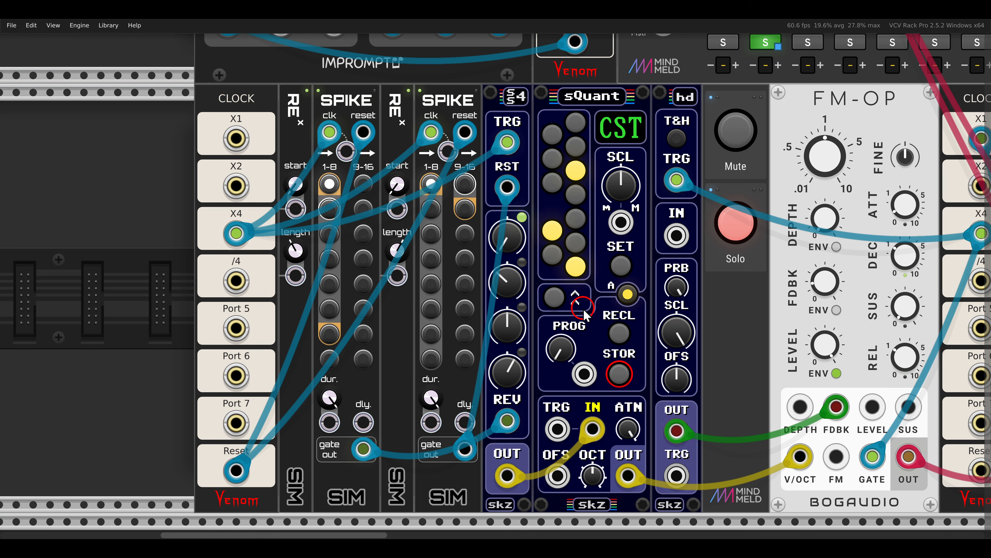
Turn off the FM-OP voice's solo and unmute the OUROS voice driven by three SS4 sequencers
scroll(585, 311, down, 1)
scroll(585, 312, down, 1)
scroll(687, 291, right, 5)
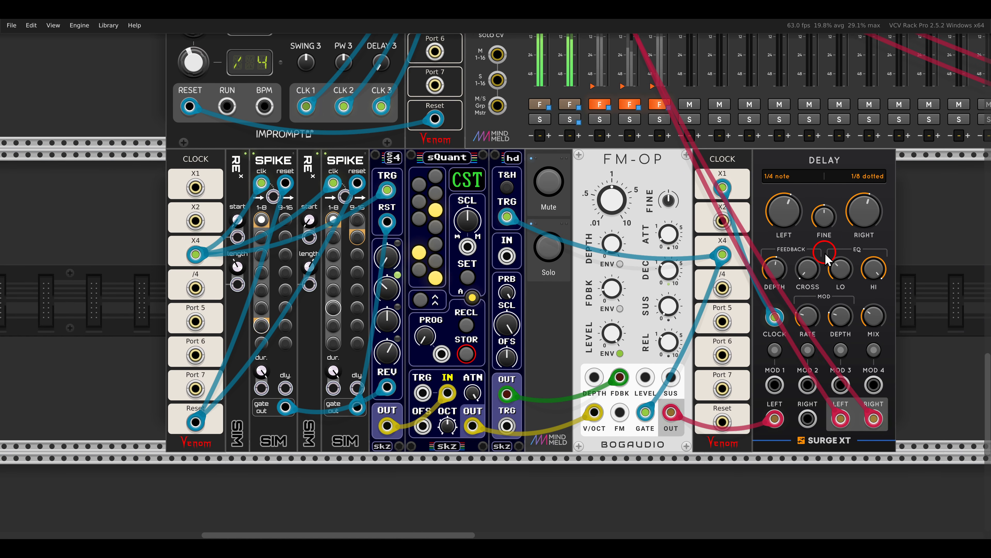
scroll(826, 260, right, 5)
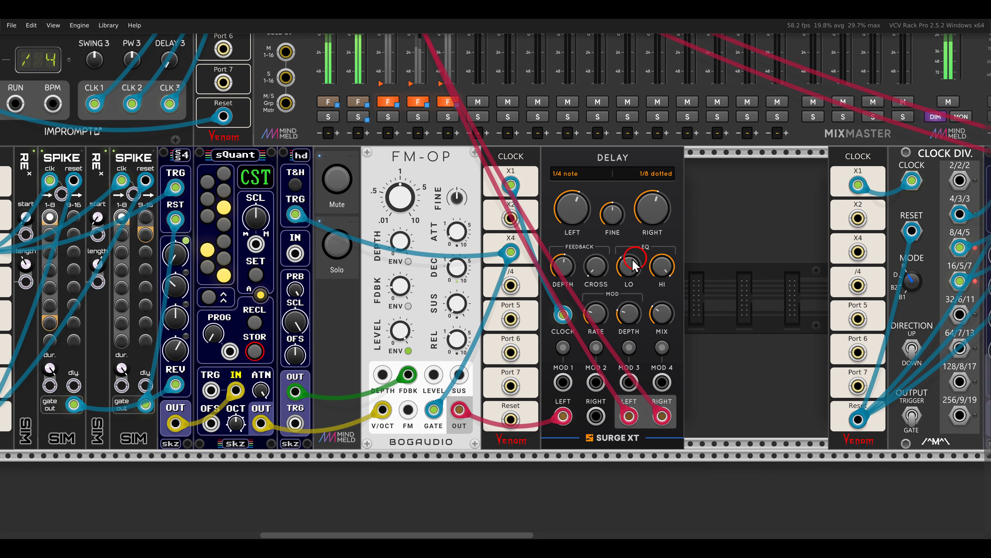
scroll(875, 269, right, 8)
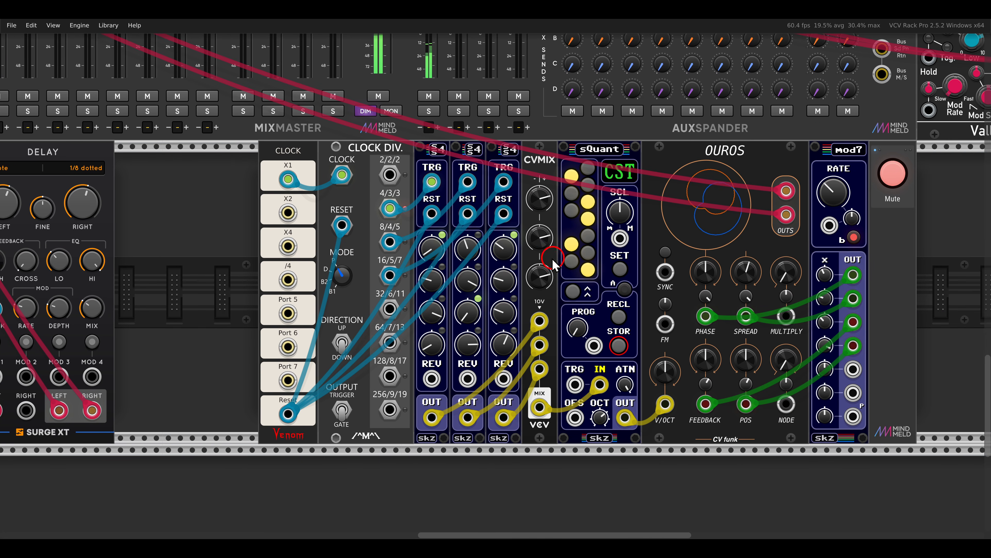
scroll(548, 261, right, 2)
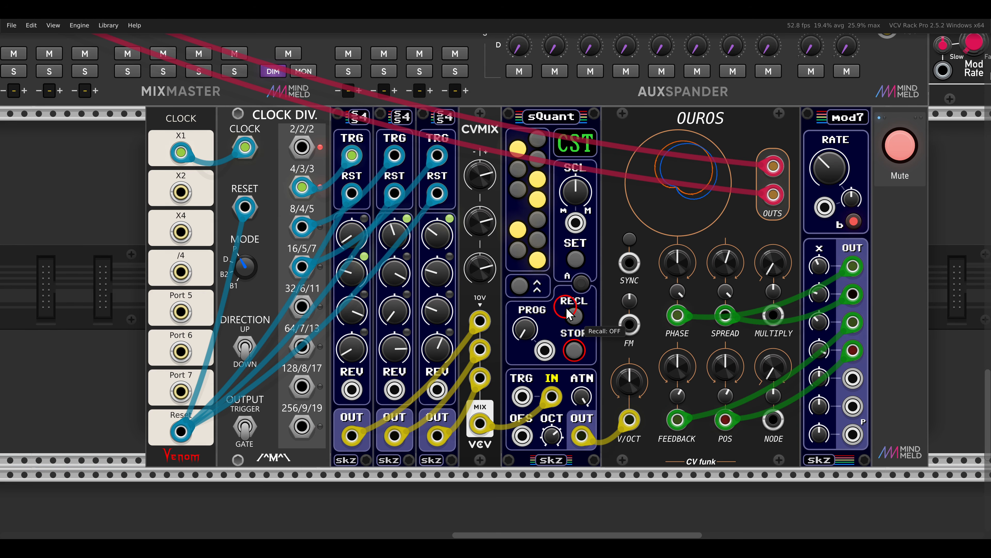
click(899, 147)
click(896, 146)
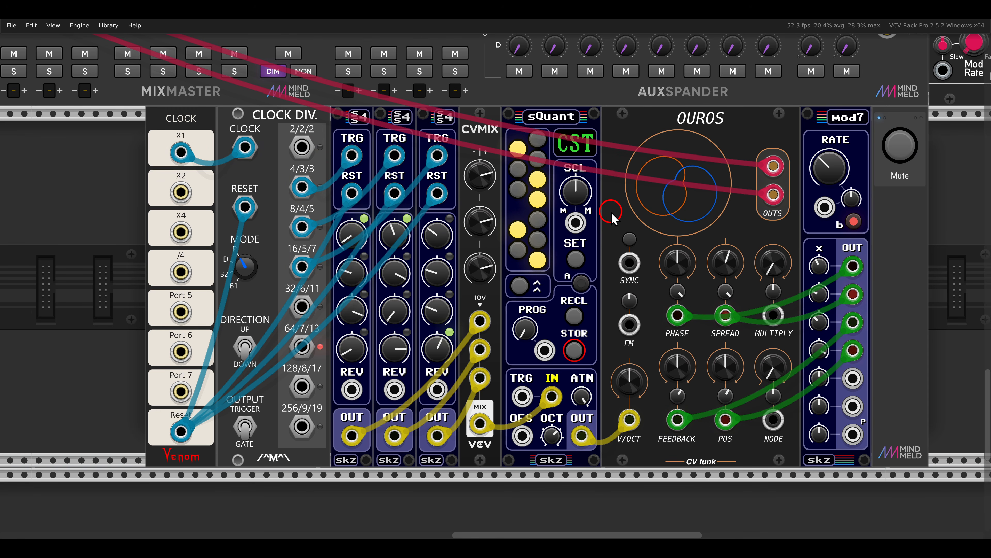
Unmute the Classic VCO voice modulated by the four SS4 sequencers
scroll(611, 213, down, 2)
scroll(611, 213, up, 15)
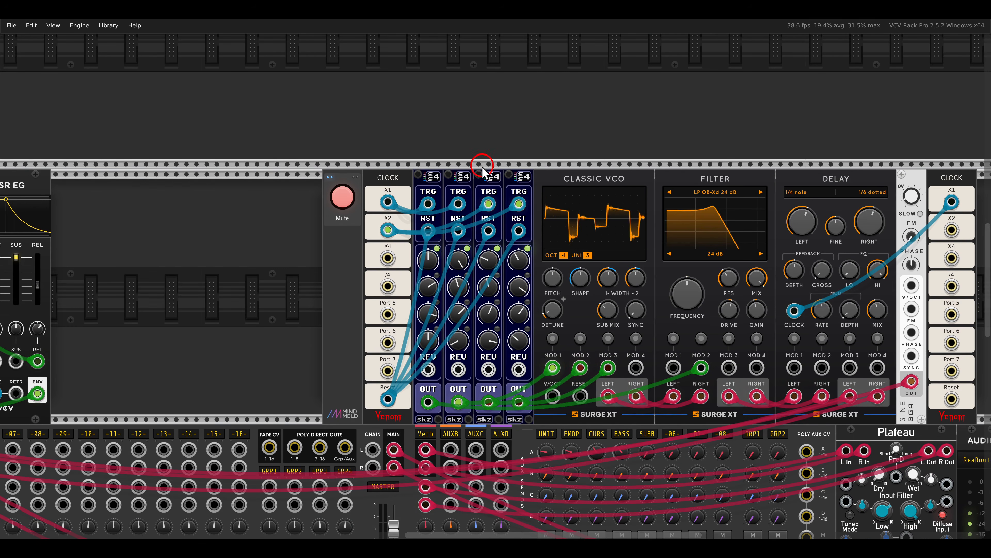
drag(414, 159, 534, 191)
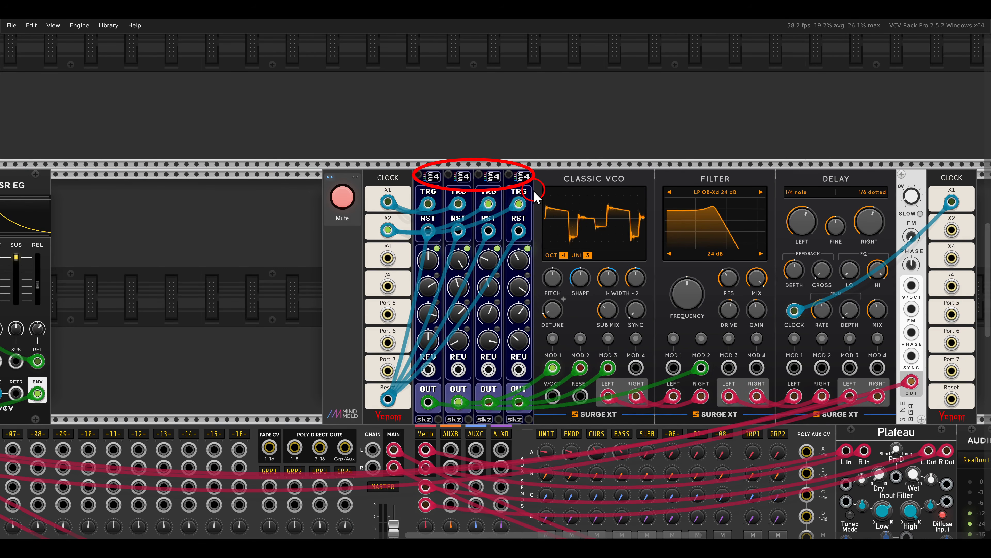
click(343, 197)
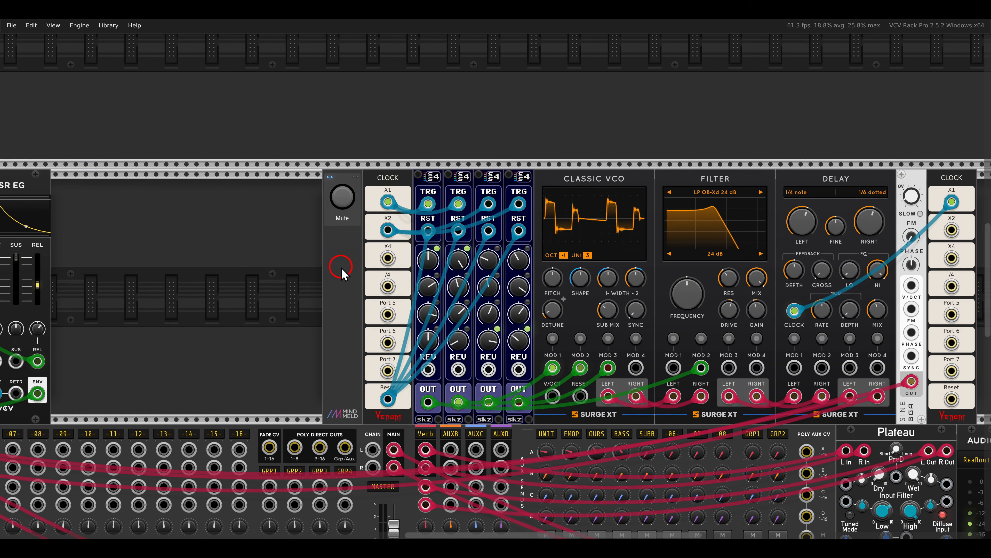
scroll(341, 273, down, 3)
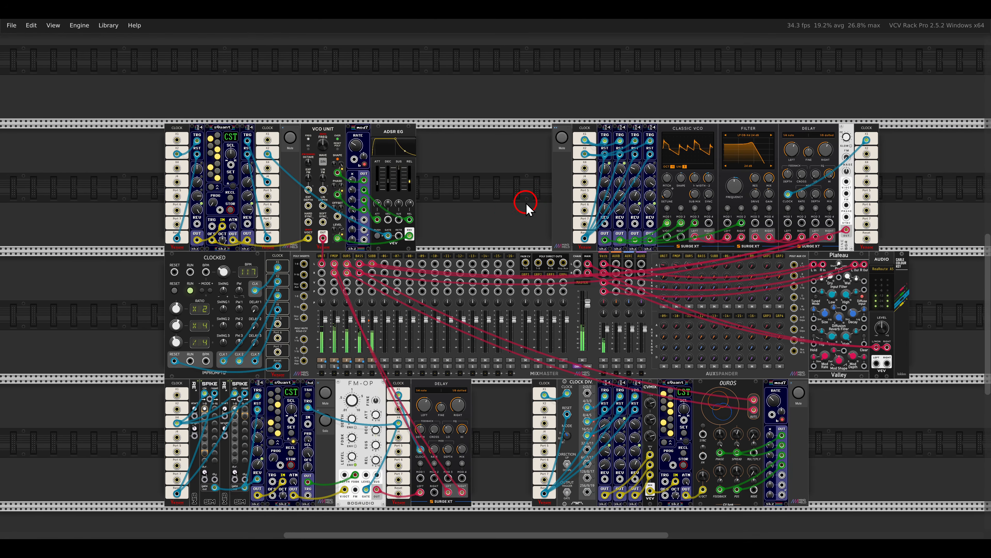
Examine the Tune Mode options of the first Pizza oscillator beside holder8 in the Bastl patch
drag(525, 208, 512, 186)
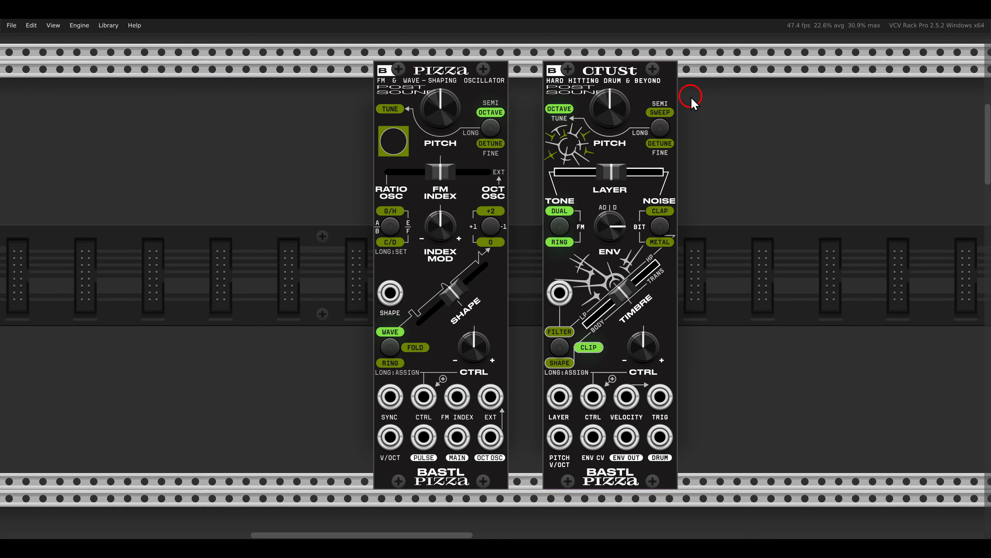
scroll(691, 97, down, 2)
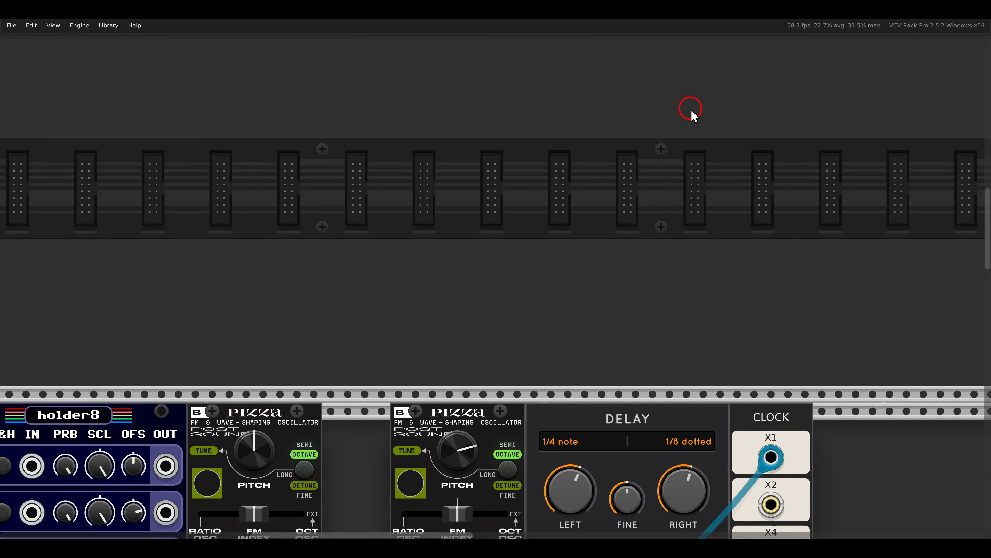
scroll(686, 117, down, 5)
scroll(741, 97, left, 5)
scroll(531, 164, left, 5)
scroll(530, 164, down, 1)
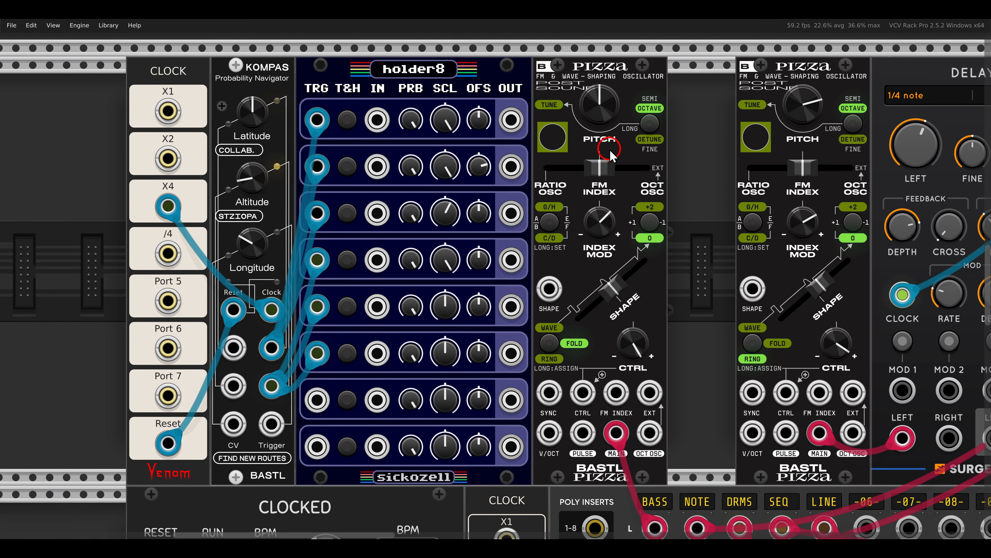
right_click(566, 75)
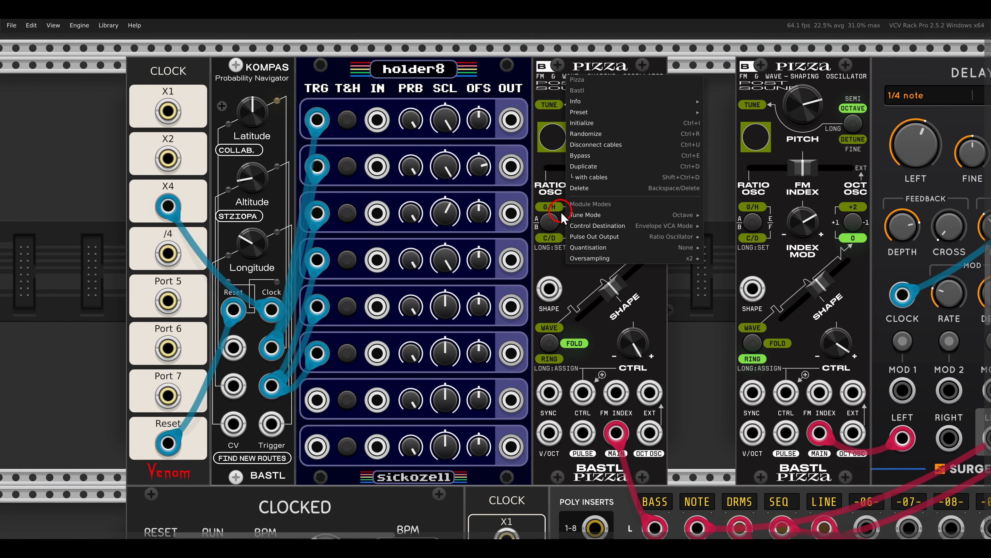
mouse_move(590, 228)
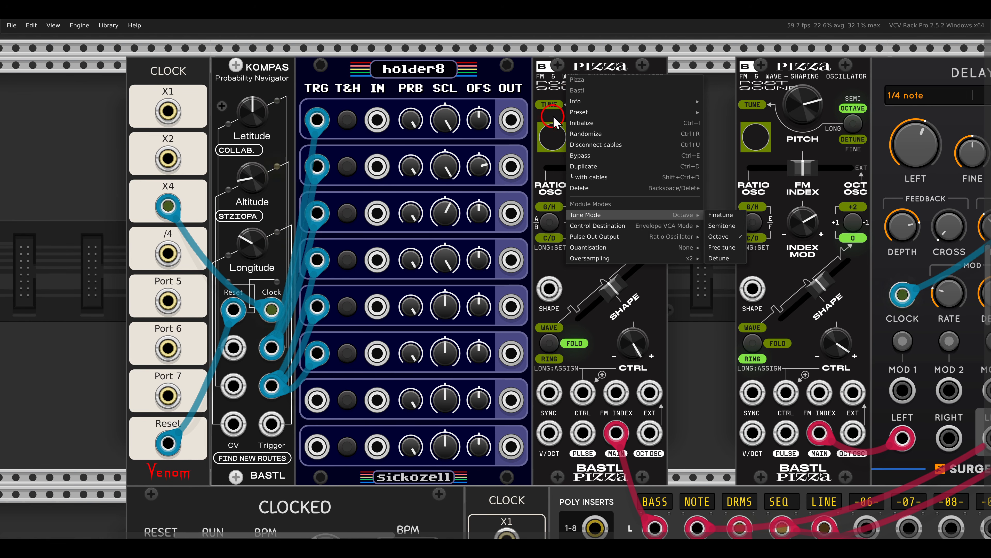
click(545, 90)
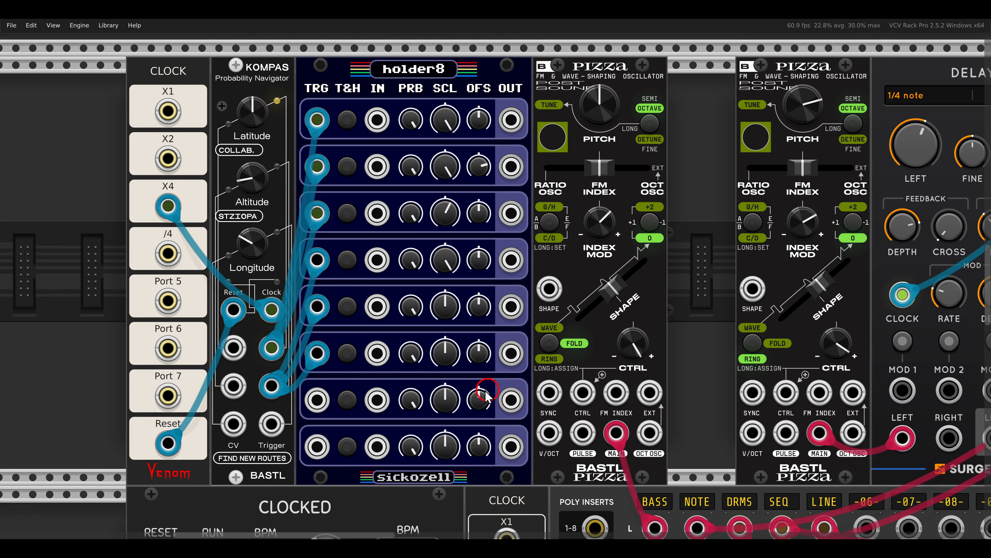
Patch Kompas's first trigger output into the first Pizza's SYNC input and holder8's first output into its CTRL input
drag(549, 399, 278, 345)
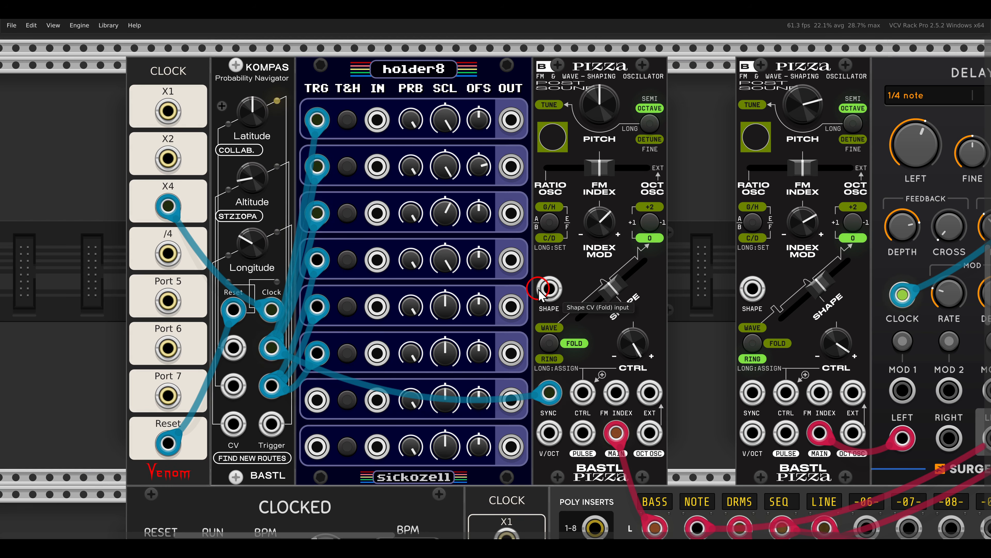
mouse_move(635, 340)
mouse_down()
mouse_move(643, 412)
mouse_move(635, 359)
mouse_up()
mouse_move(648, 410)
mouse_down()
mouse_move(642, 385)
mouse_move(649, 422)
mouse_up()
drag(637, 353, 637, 324)
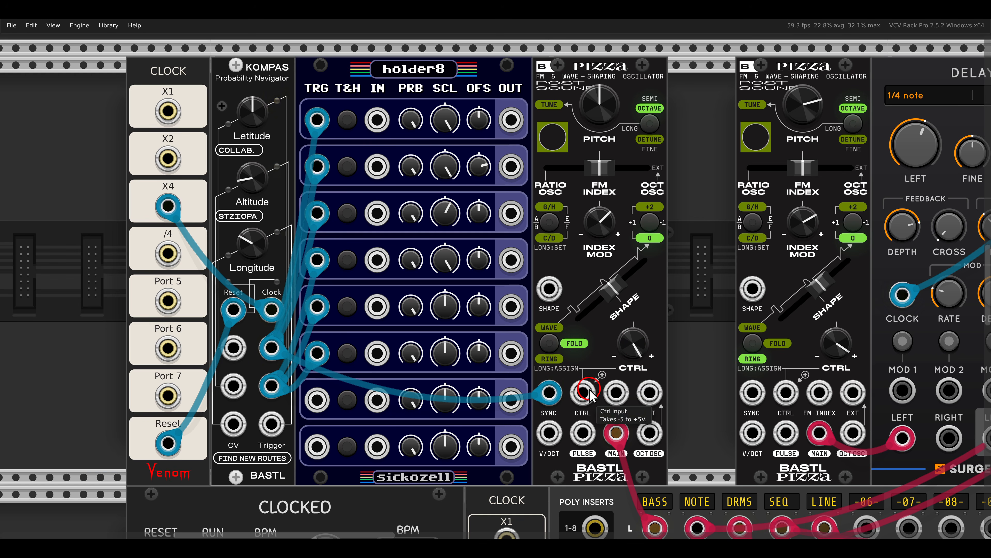
drag(583, 393, 522, 129)
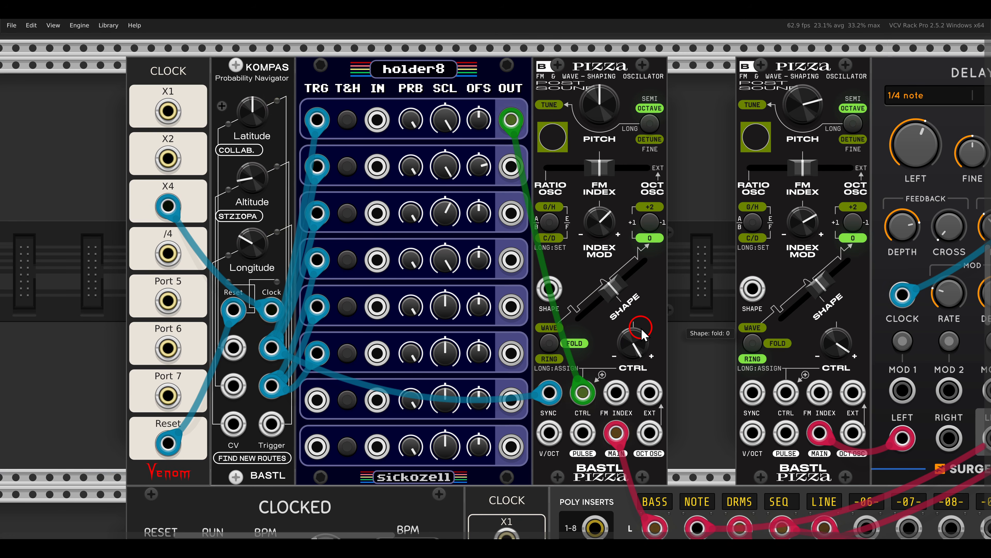
Patch holder8's second output into the first Pizza's FM INDEX input and its third output into the SHAPE input
mouse_move(599, 167)
mouse_down()
mouse_move(588, 168)
mouse_move(639, 169)
mouse_move(599, 169)
mouse_up()
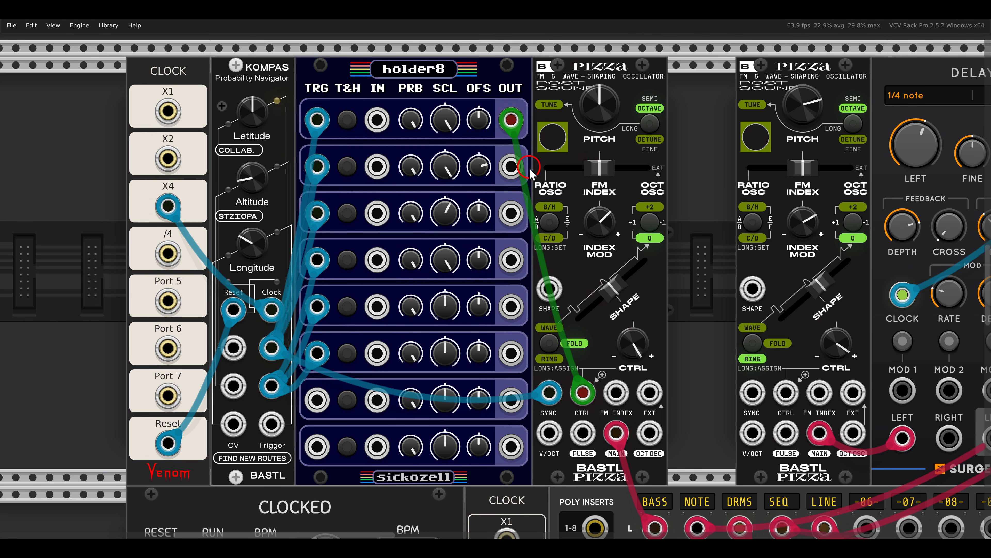
drag(511, 166, 616, 393)
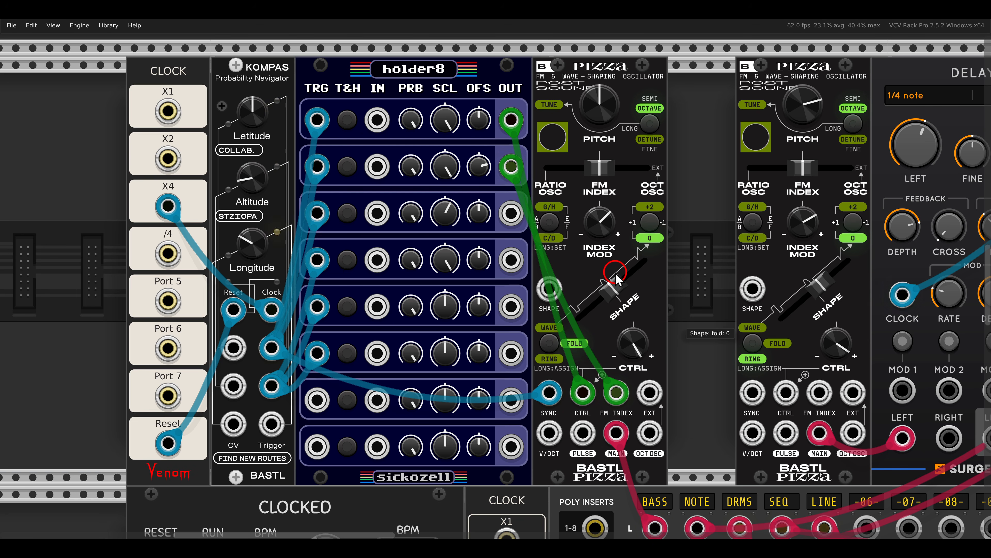
mouse_move(616, 274)
mouse_down()
mouse_move(624, 281)
mouse_move(644, 269)
mouse_move(628, 280)
mouse_up()
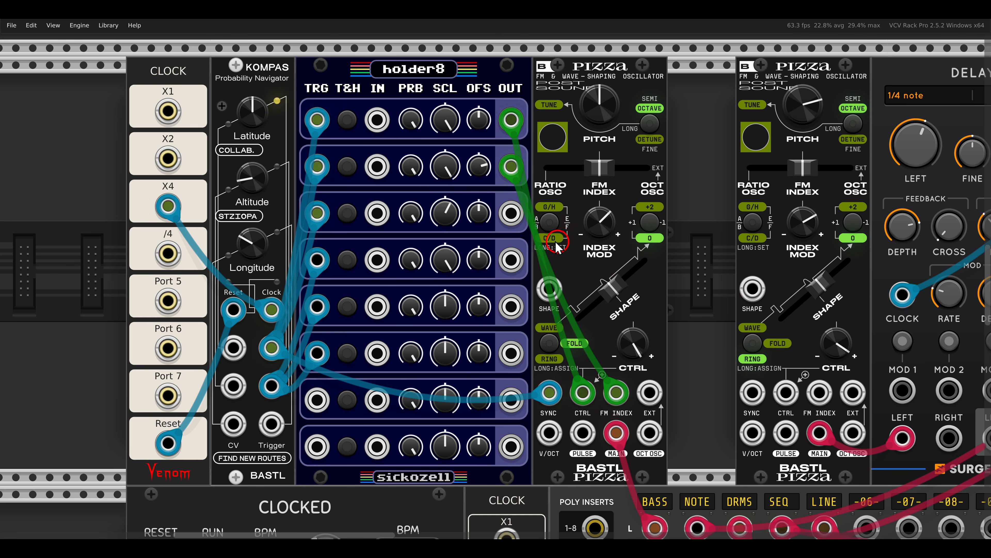
drag(511, 212, 549, 289)
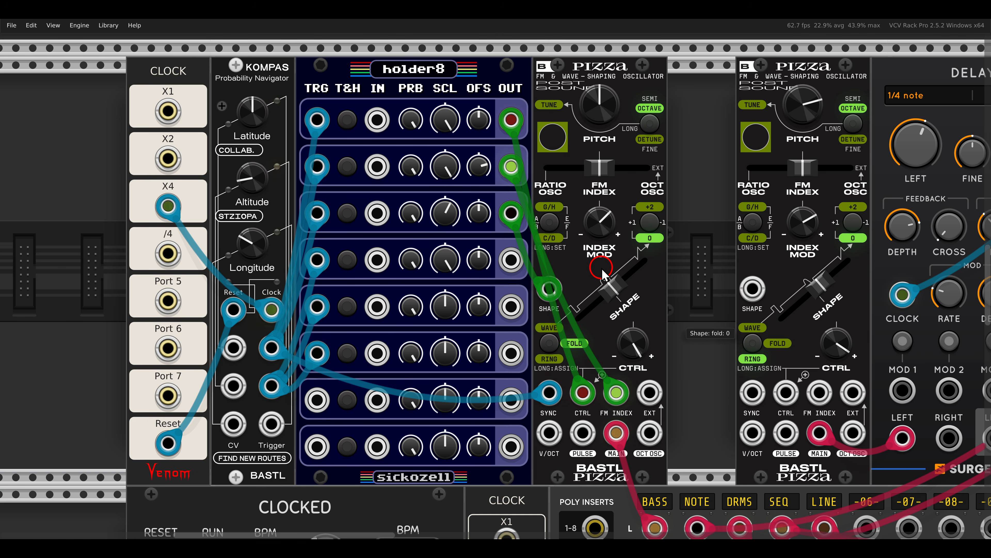
Patch Kompas's second trigger output into the second Pizza's SYNC input and holder8's fourth output into its SHAPE input
scroll(573, 270, down, 2)
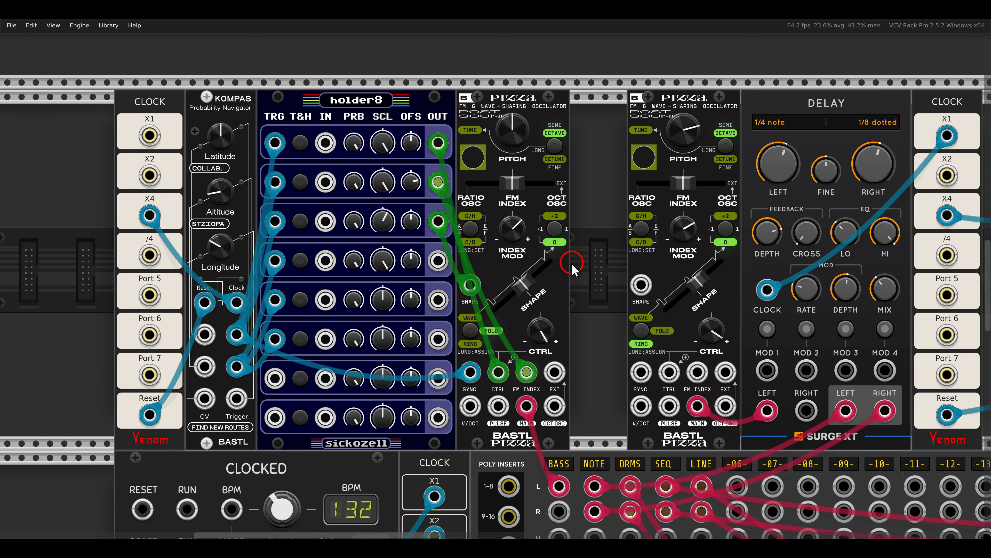
drag(572, 264, 566, 264)
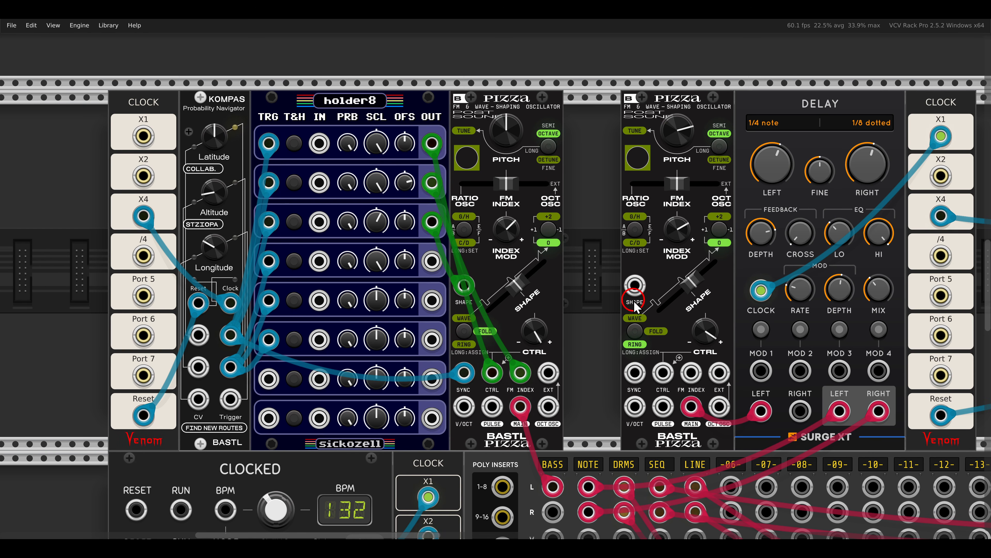
drag(635, 372, 232, 366)
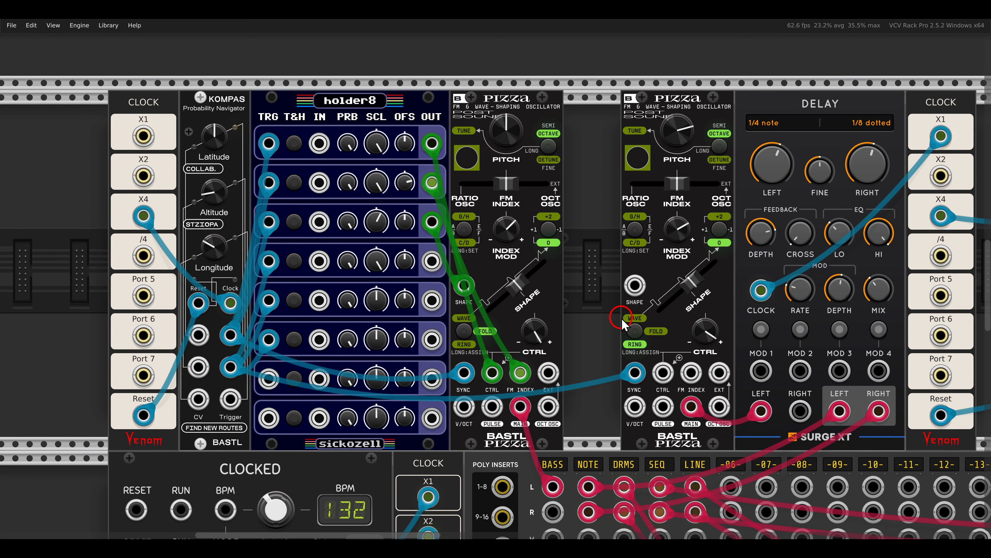
mouse_move(616, 312)
mouse_down()
mouse_move(598, 314)
mouse_move(635, 360)
mouse_up()
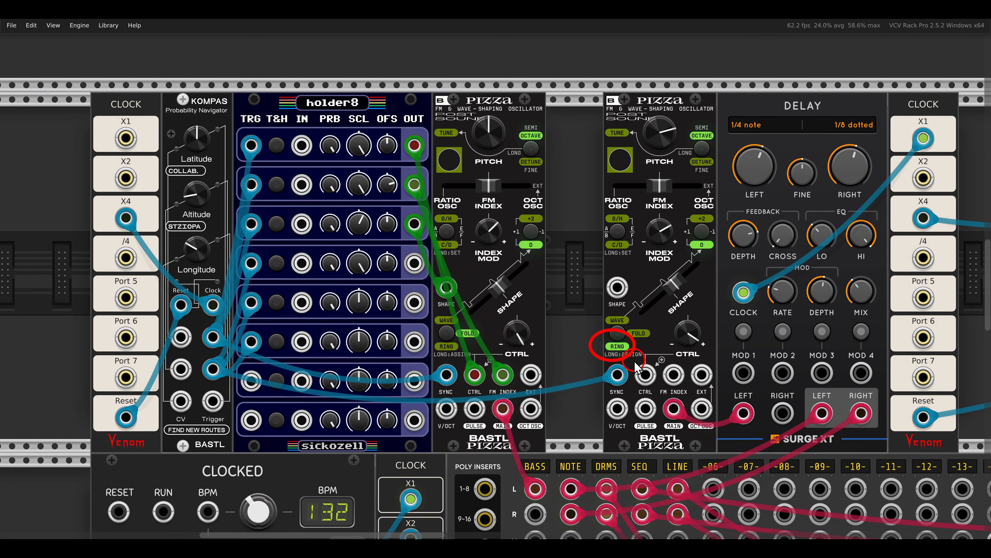
mouse_move(672, 291)
mouse_down()
mouse_move(641, 318)
mouse_move(685, 283)
mouse_move(642, 316)
mouse_move(680, 294)
mouse_move(672, 302)
mouse_up()
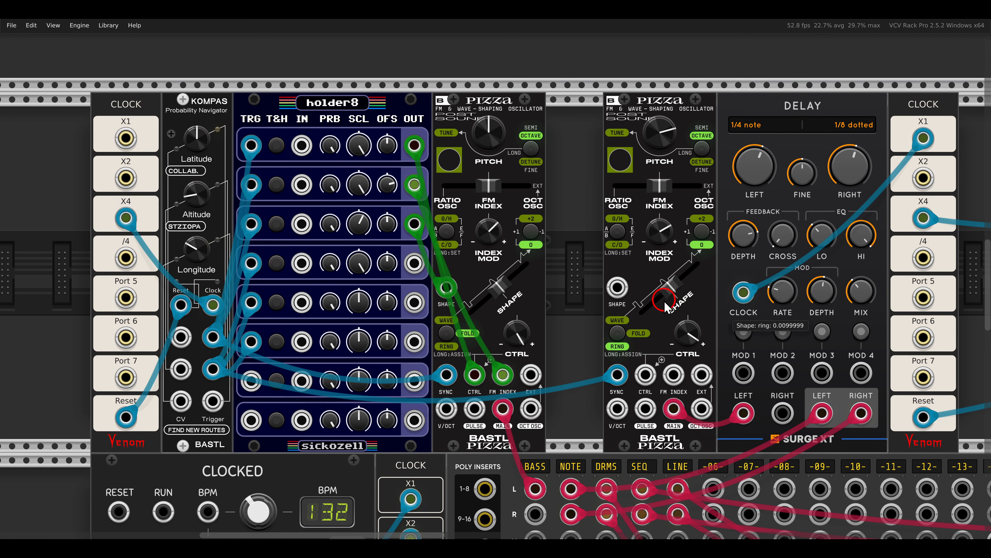
drag(617, 287, 416, 258)
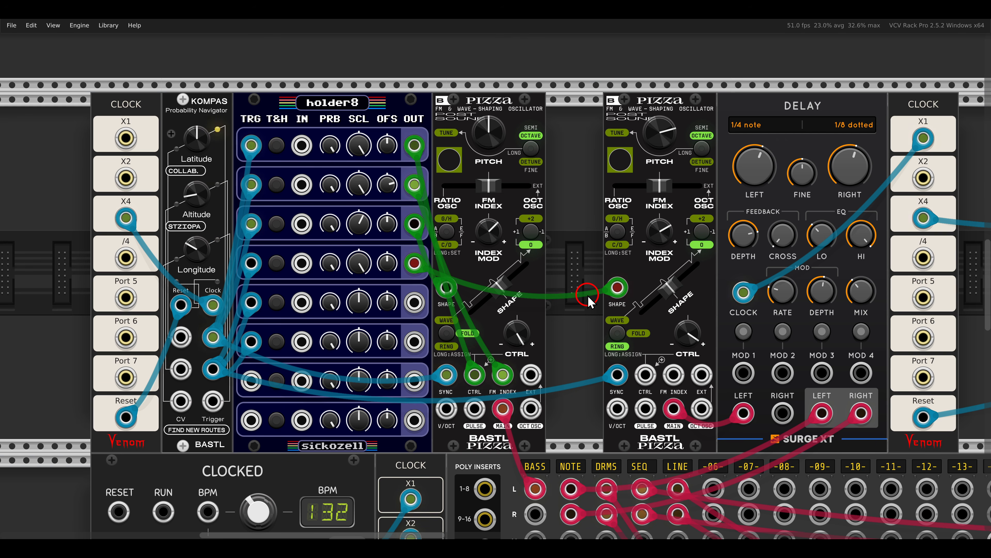
Unmute the drum voice sequenced by GATE-SEQ-64 and processed through Pizza's external input
scroll(587, 300, down, 5)
scroll(588, 301, down, 8)
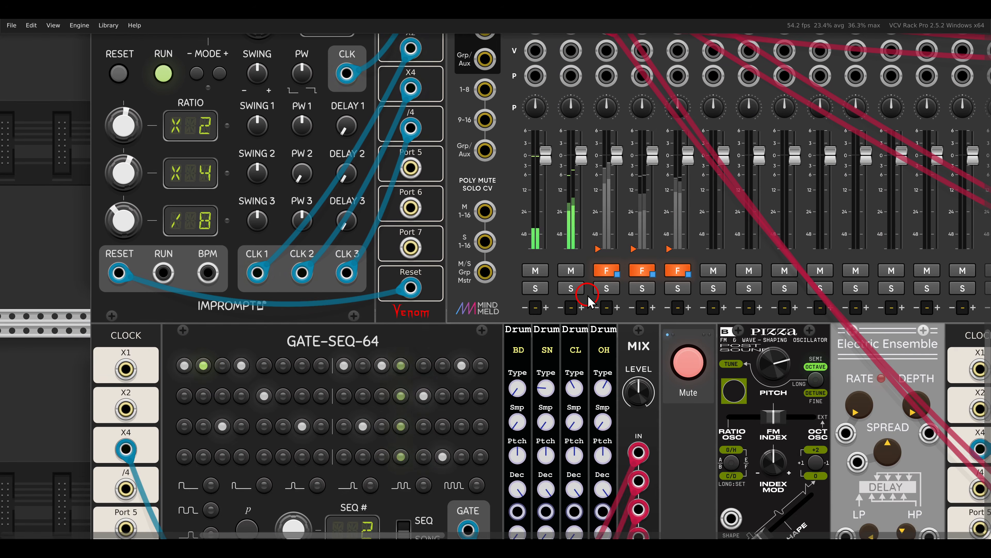
scroll(573, 298, right, 2)
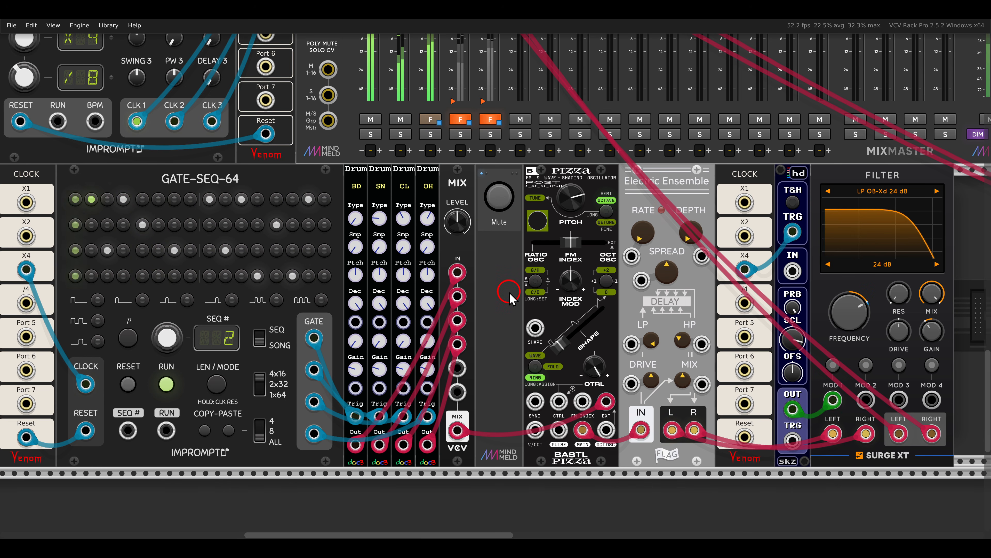
Move the FM Index of the drum voice's Pizza far towards the OCT OSC side
scroll(635, 399, up, 2)
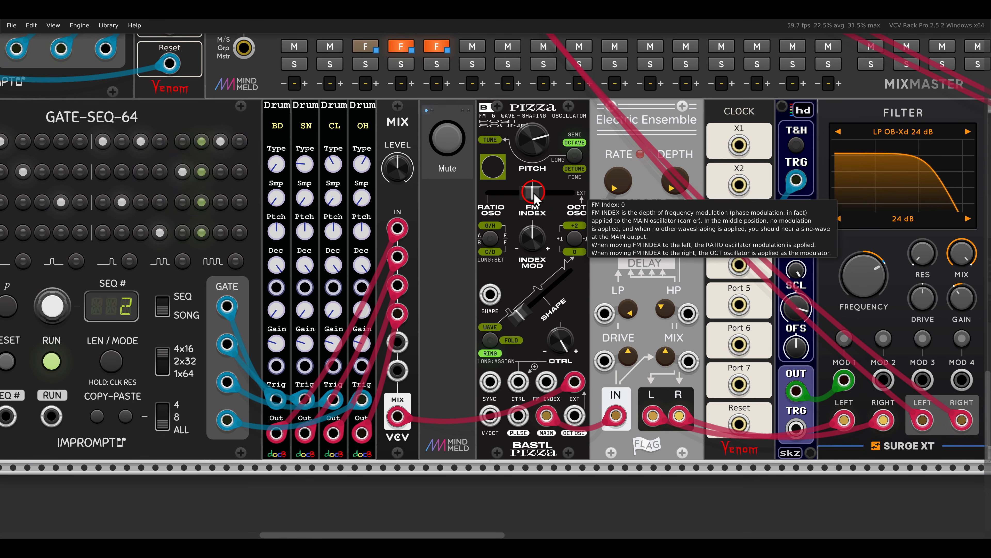
drag(534, 197, 576, 203)
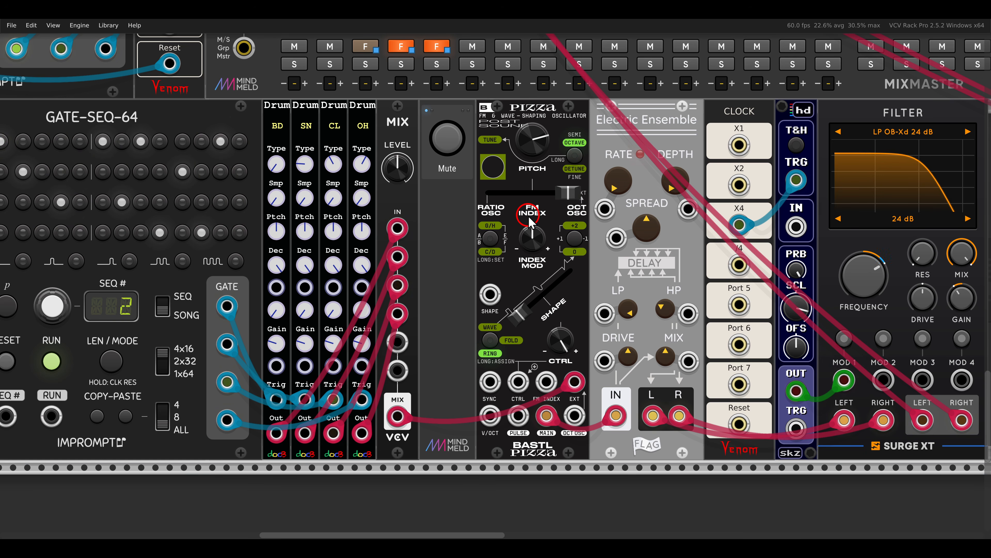
scroll(528, 215, right, 2)
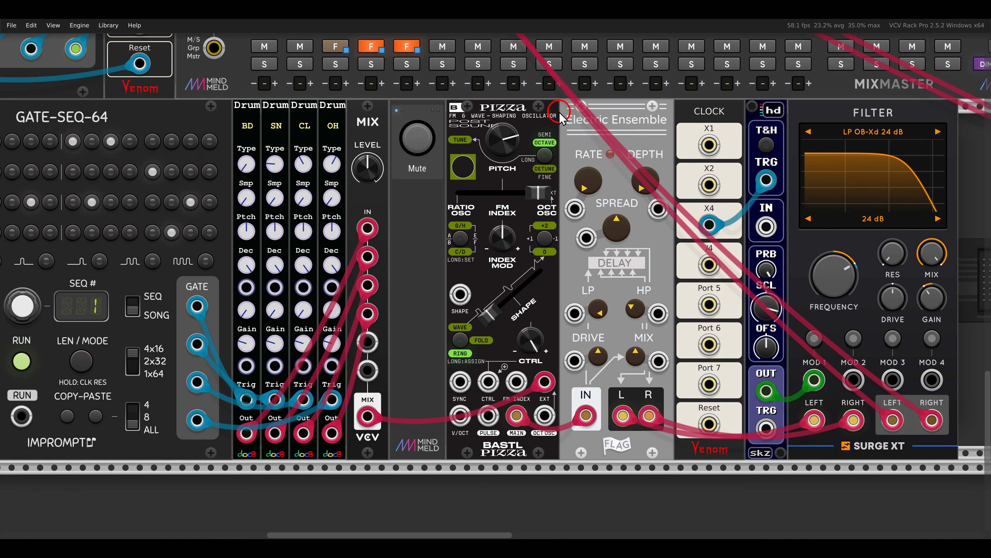
drag(545, 101, 660, 136)
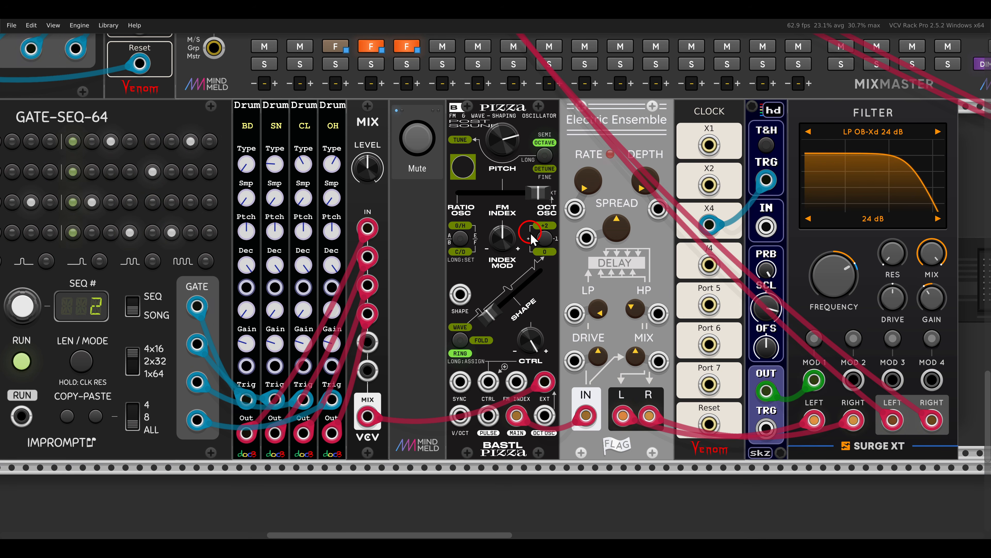
Unmute the slips-driven Pizza voice that runs through the Tangents filter and the delay
scroll(531, 233, down, 2)
drag(691, 204, 378, 394)
drag(733, 142, 370, 429)
scroll(536, 214, up, 1)
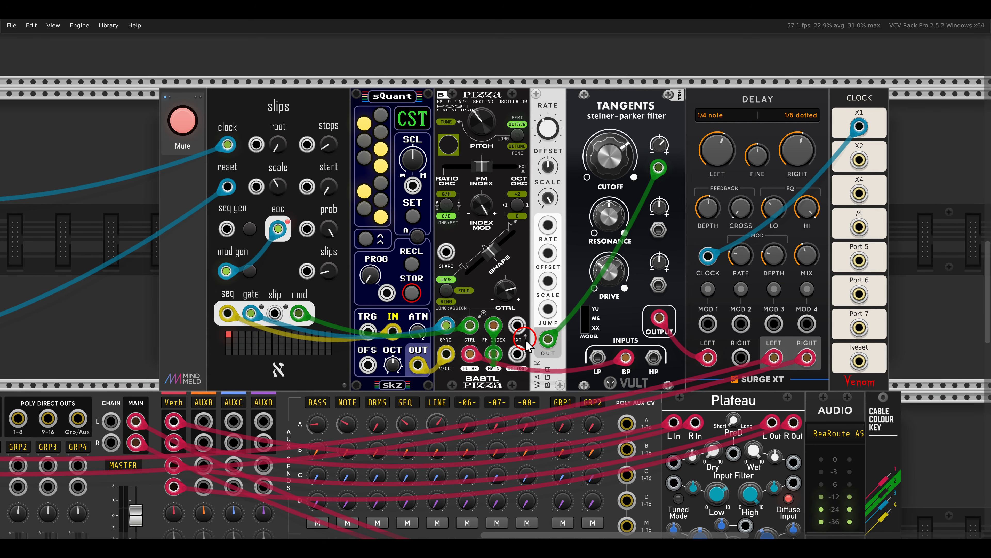
click(182, 121)
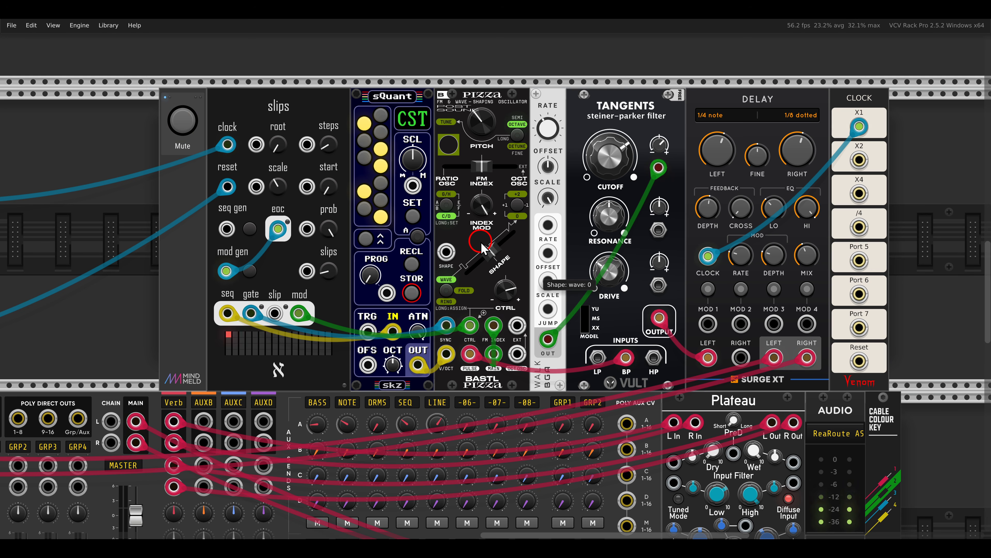
Examine the ADDR-SEQ voice's chain of Pizza, Galaxy, Distortion and Filter, including Pizza's PULSE output and the filter's MOD 1 input
scroll(484, 250, down, 10)
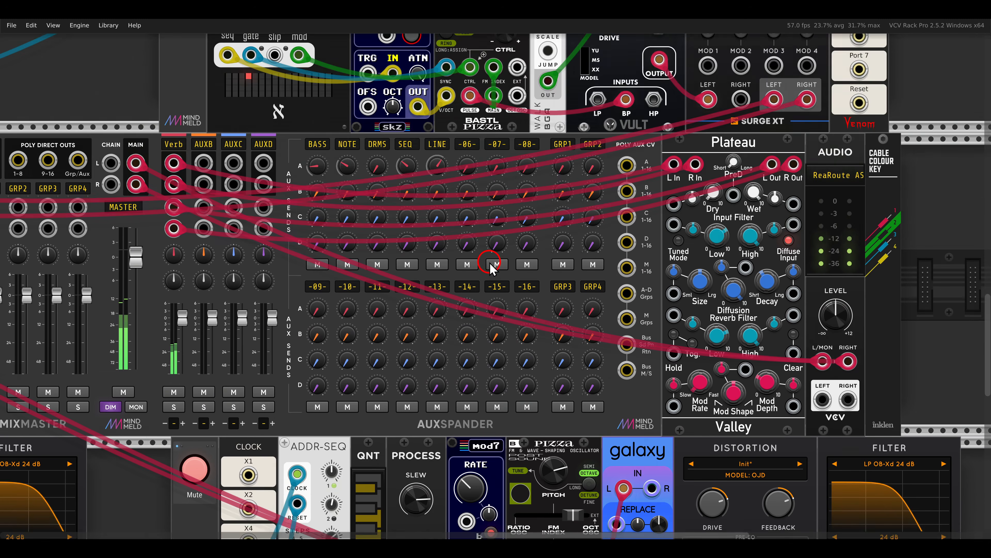
drag(523, 316, 469, 239)
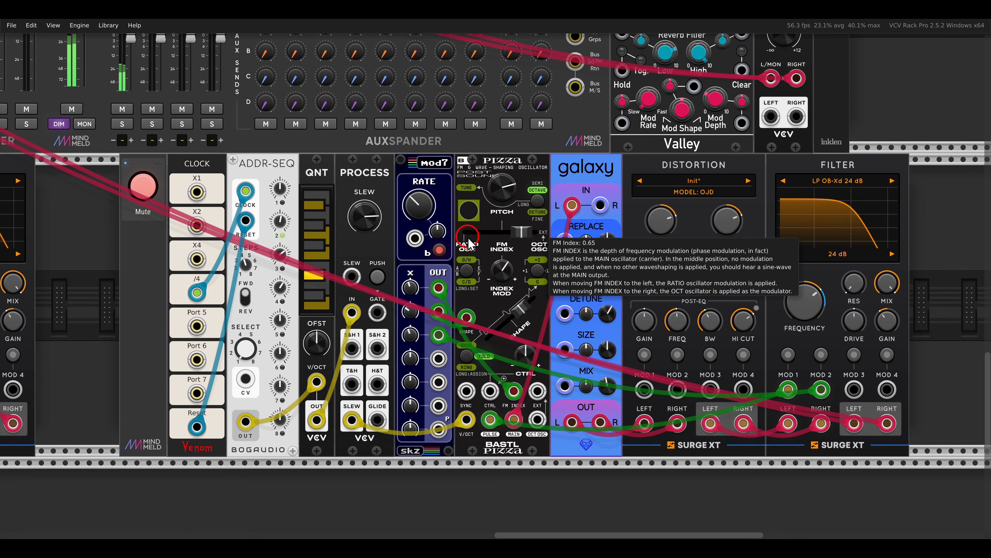
mouse_move(470, 148)
mouse_down()
mouse_move(540, 178)
mouse_move(626, 183)
mouse_up()
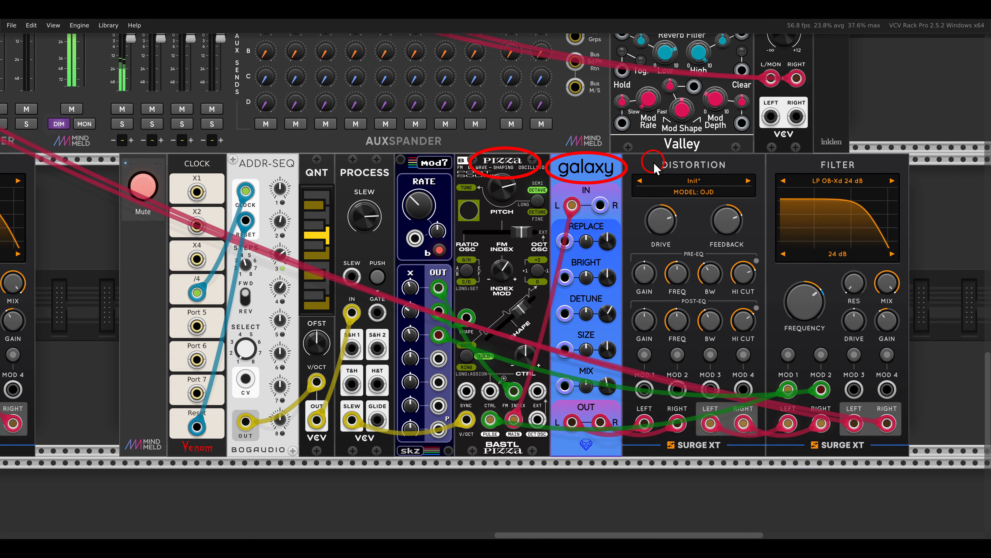
drag(643, 150, 730, 184)
drag(785, 151, 855, 181)
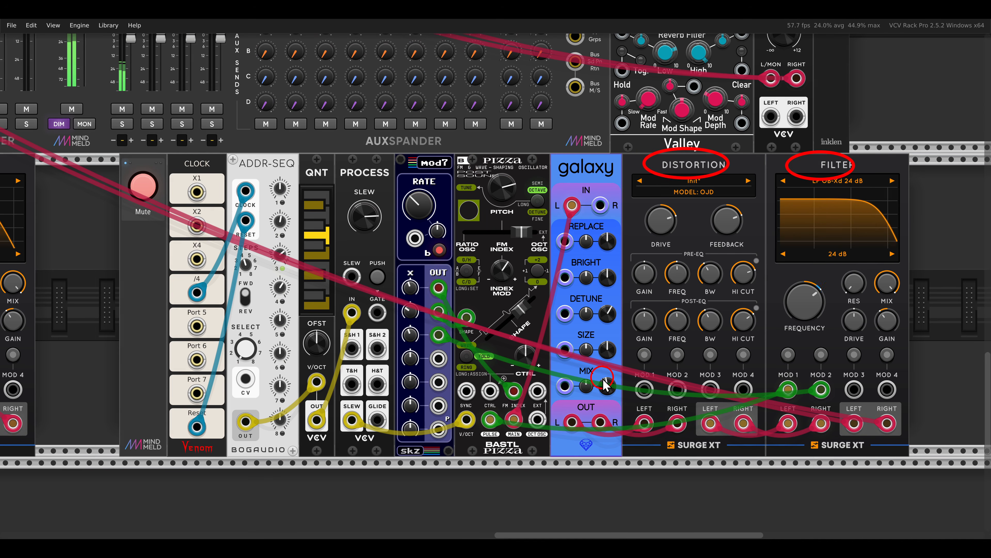
drag(471, 405, 506, 438)
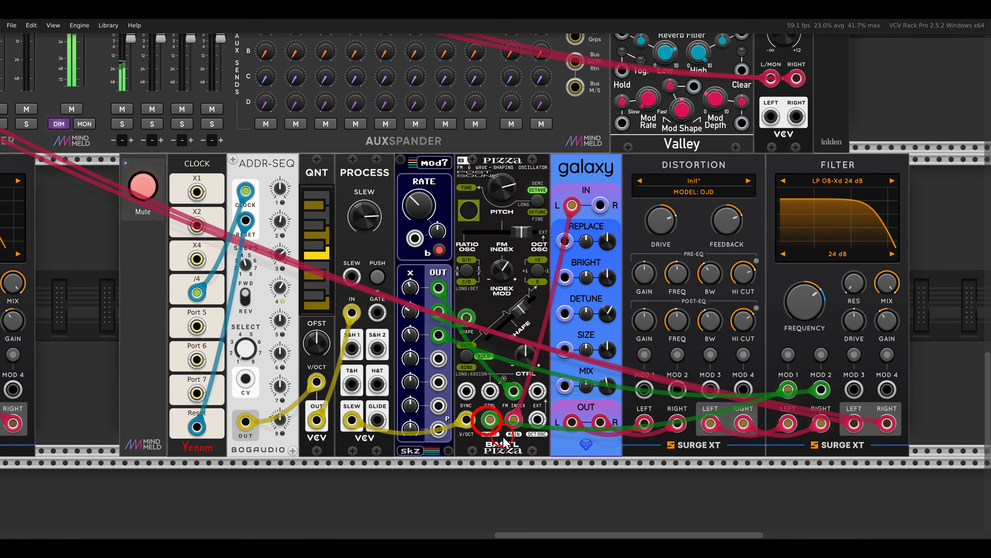
drag(769, 384, 797, 405)
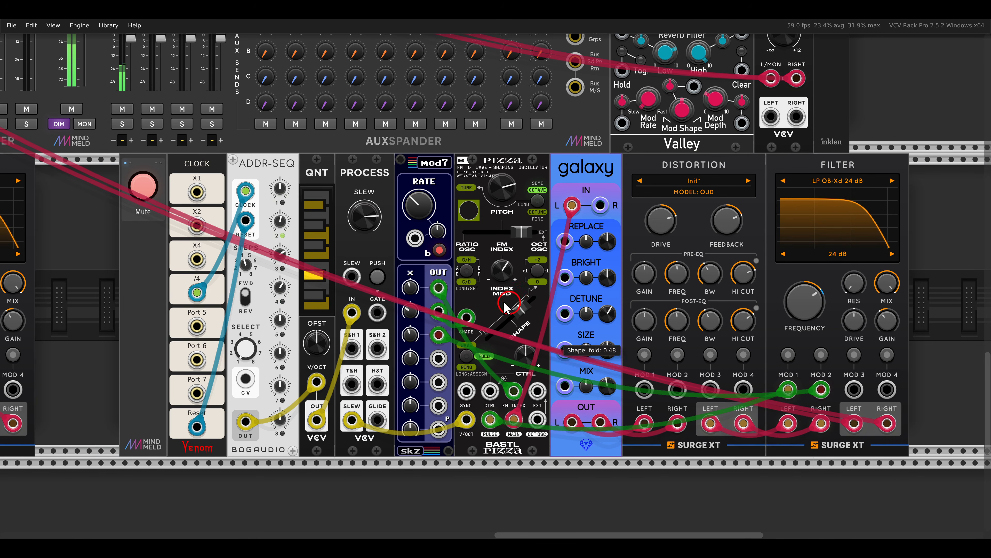
Unmute the ADDR-SEQ voice with Pizza and Galaxy and bring the whole patch into view
click(142, 186)
scroll(173, 224, down, 5)
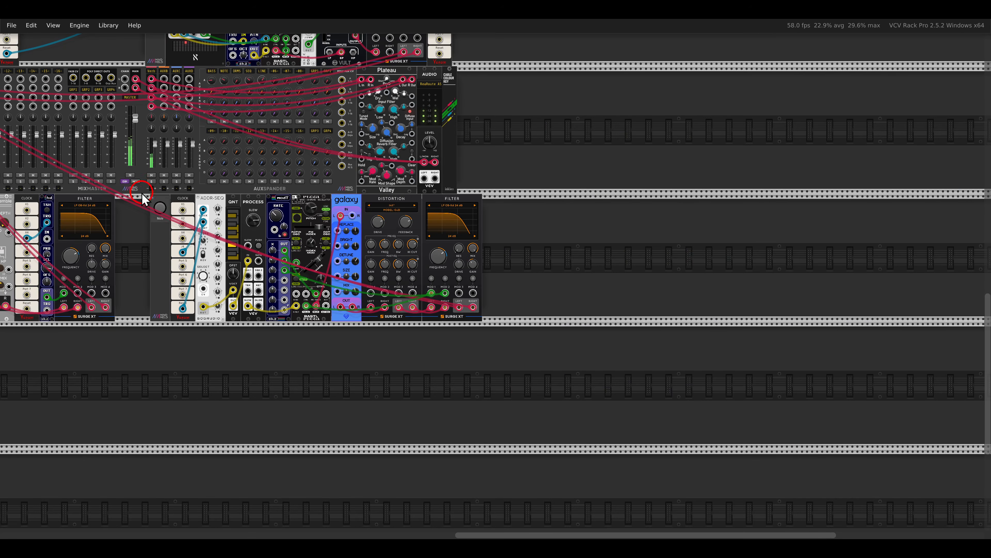
drag(141, 193, 569, 349)
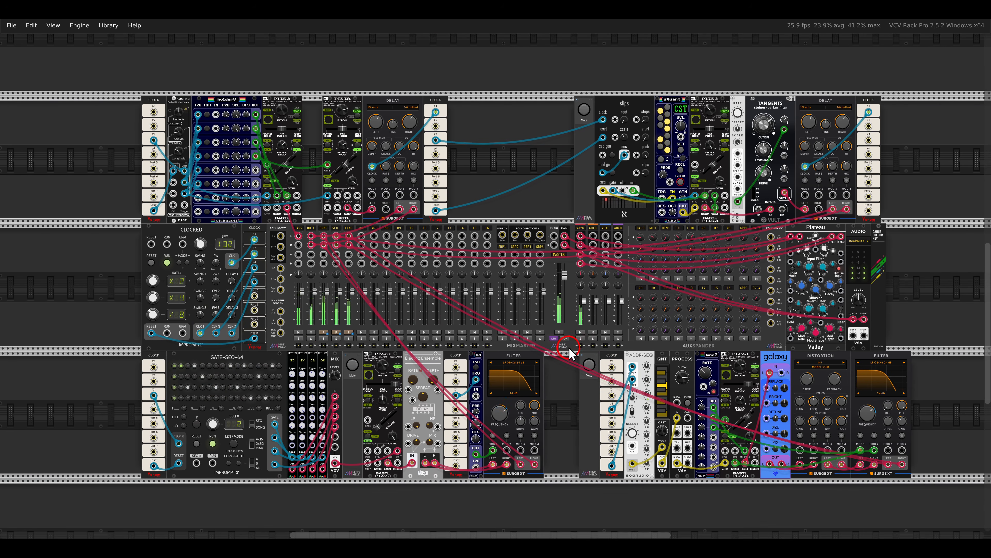